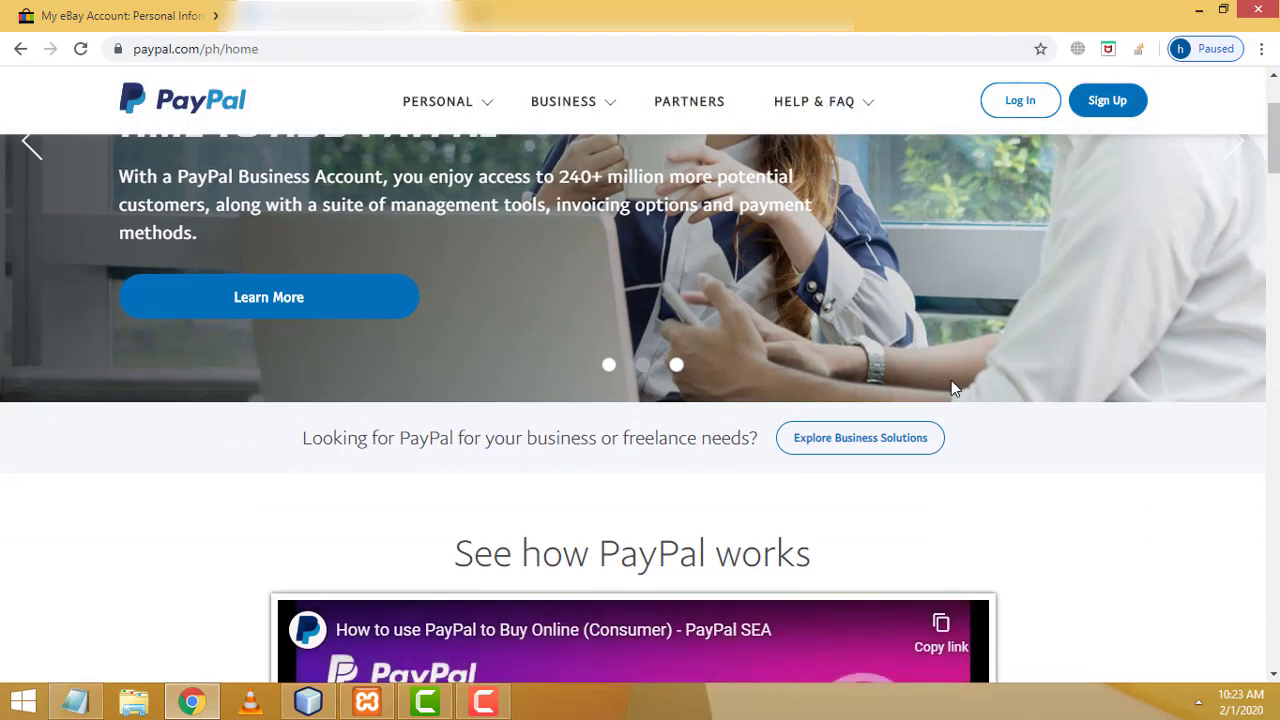
- Start a new Buy with PayPal personal sign-up with Philippines as the country
click(545, 108)
click(333, 435)
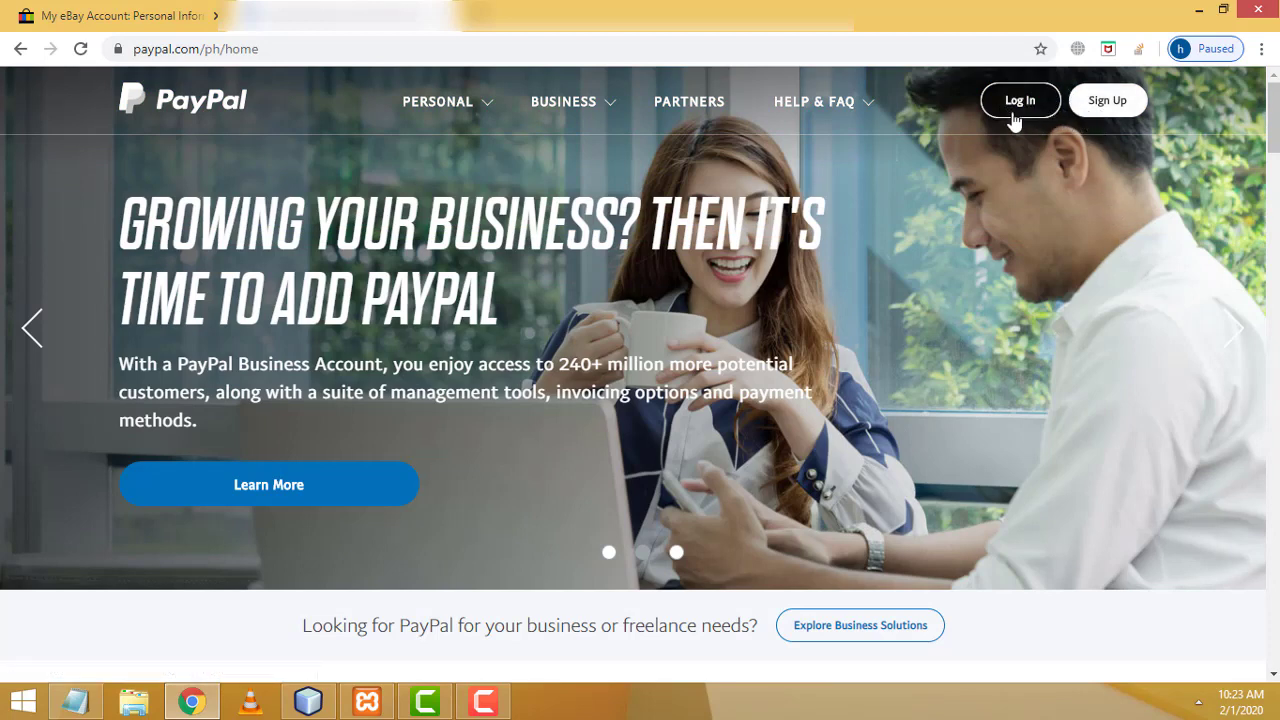
click(1110, 104)
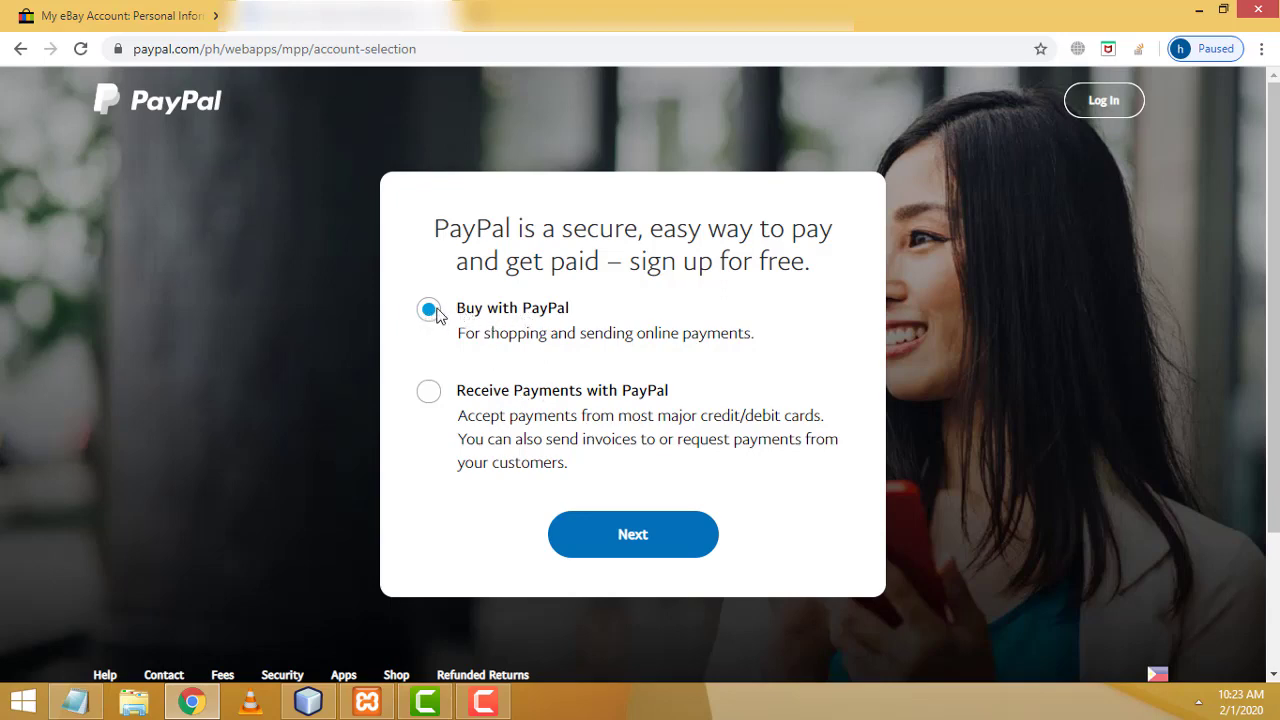
click(631, 537)
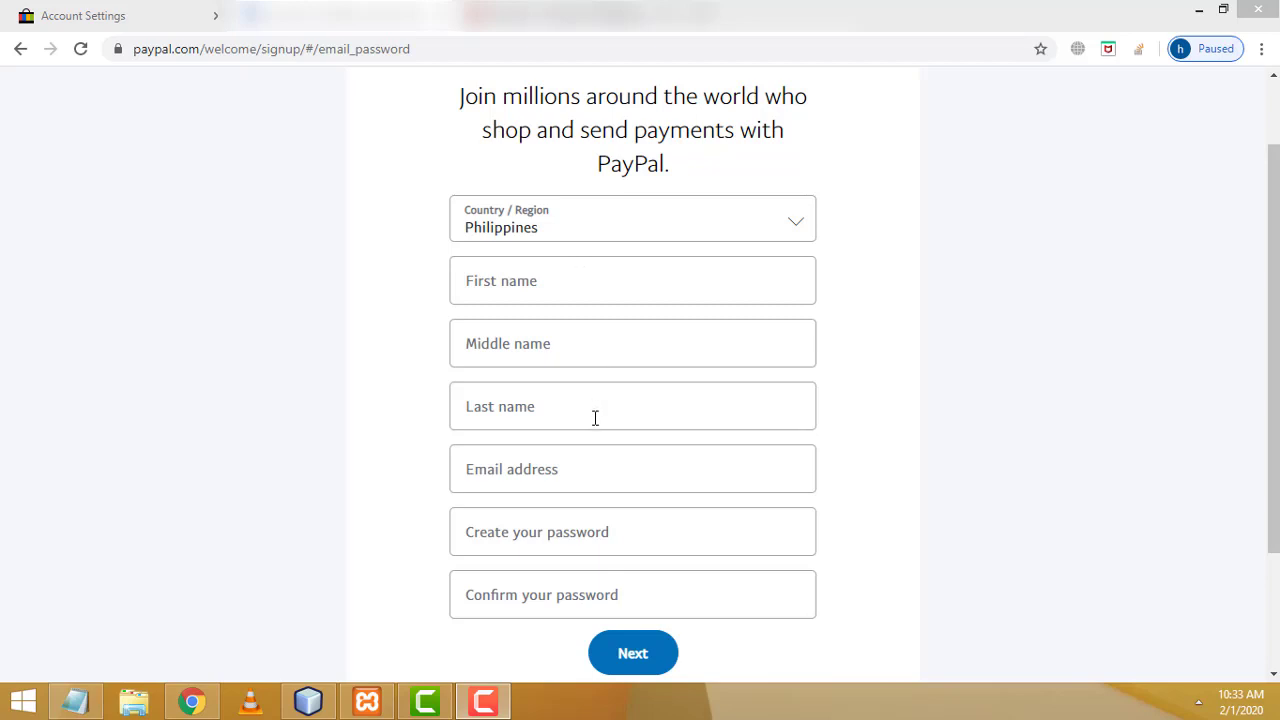
- Enter the account holder's first and last name on the sign-up form
click(576, 292)
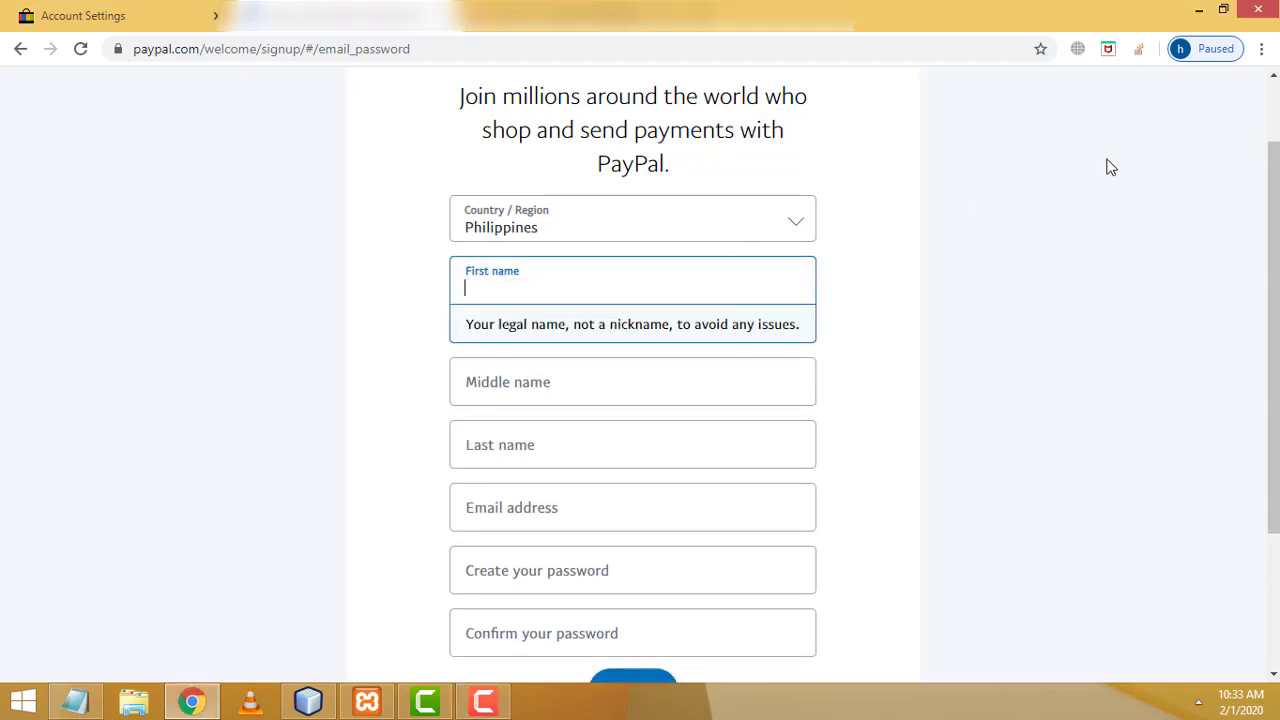
click(686, 446)
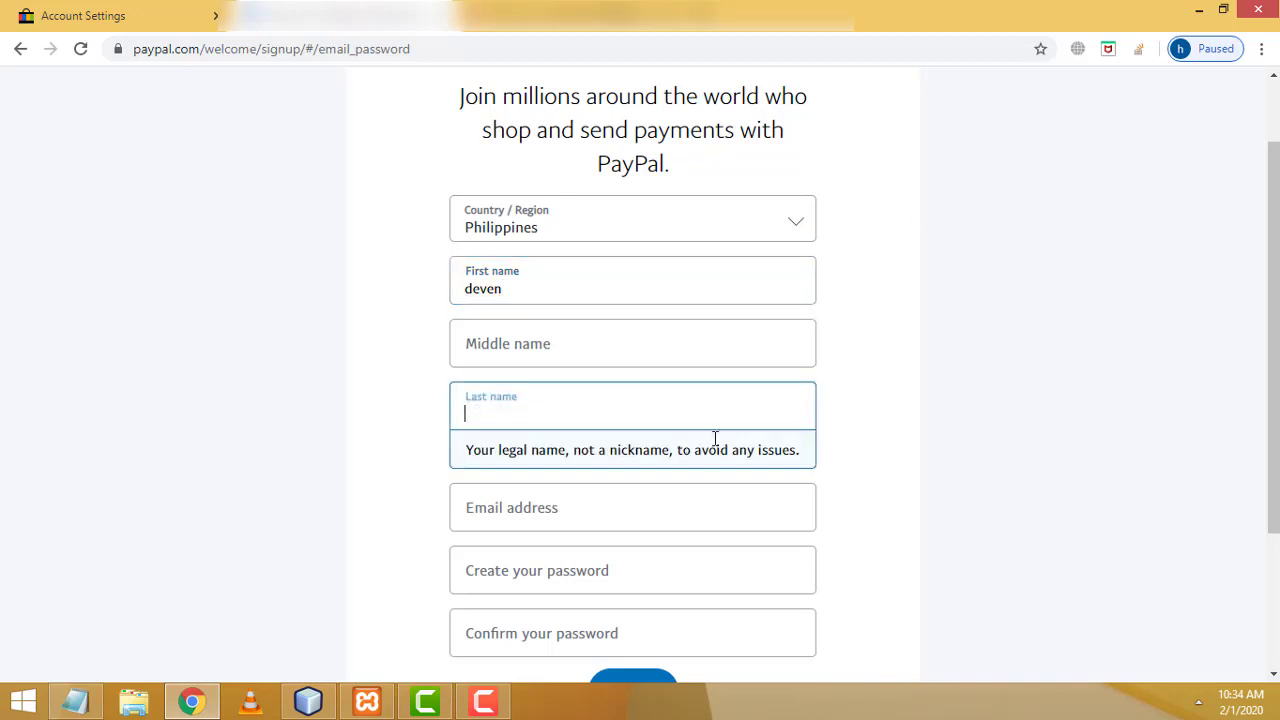
click(869, 417)
scroll(600, 371, down, 1)
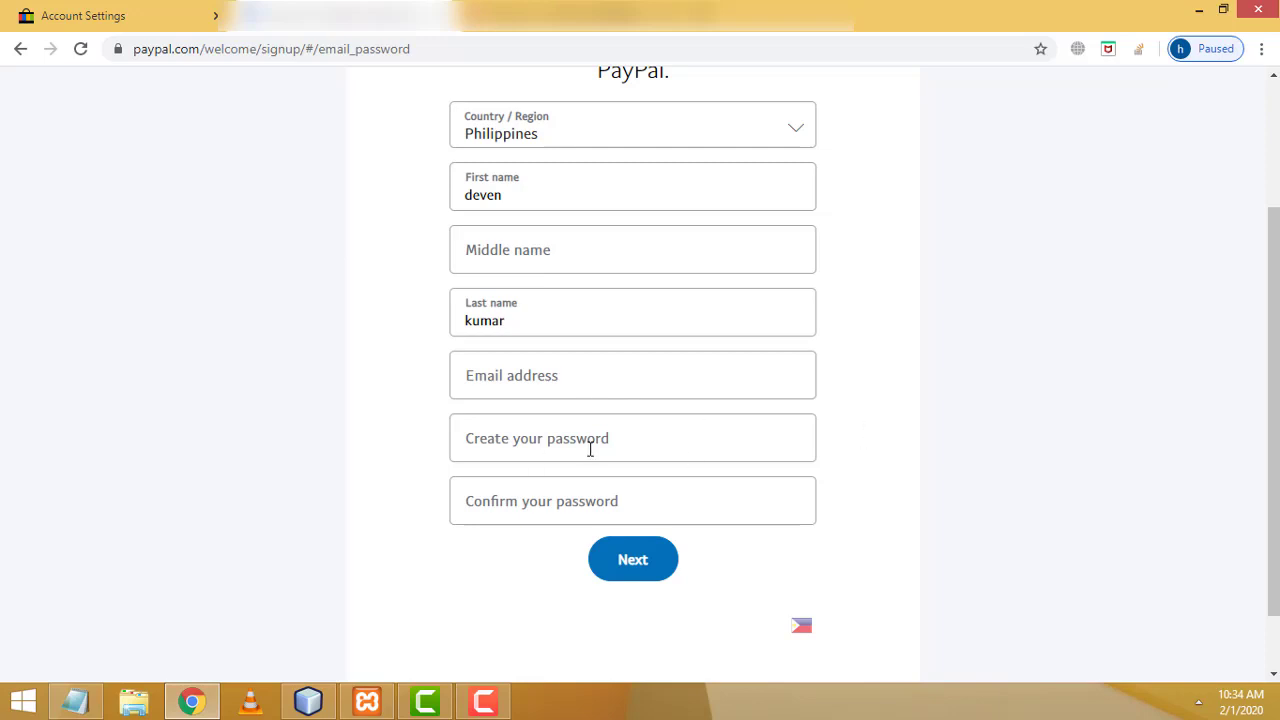
scroll(523, 429, up, 1)
- Fill in the account's e-mail address
click(537, 471)
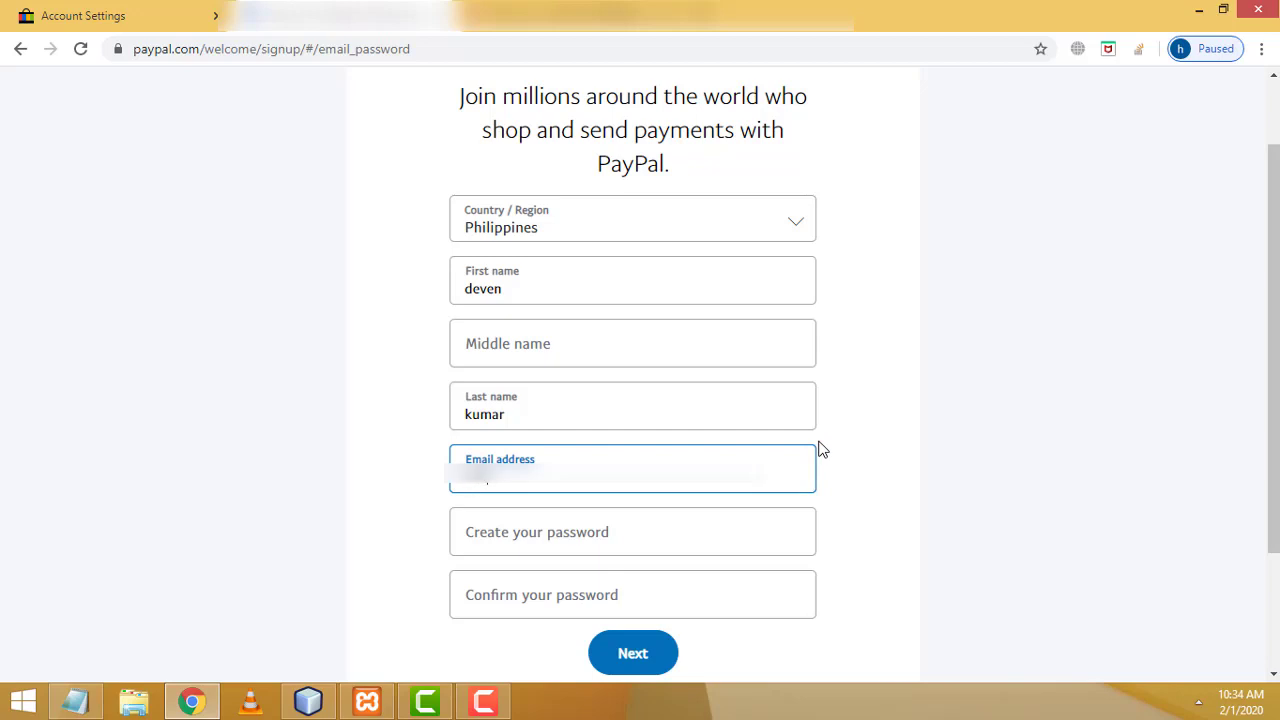
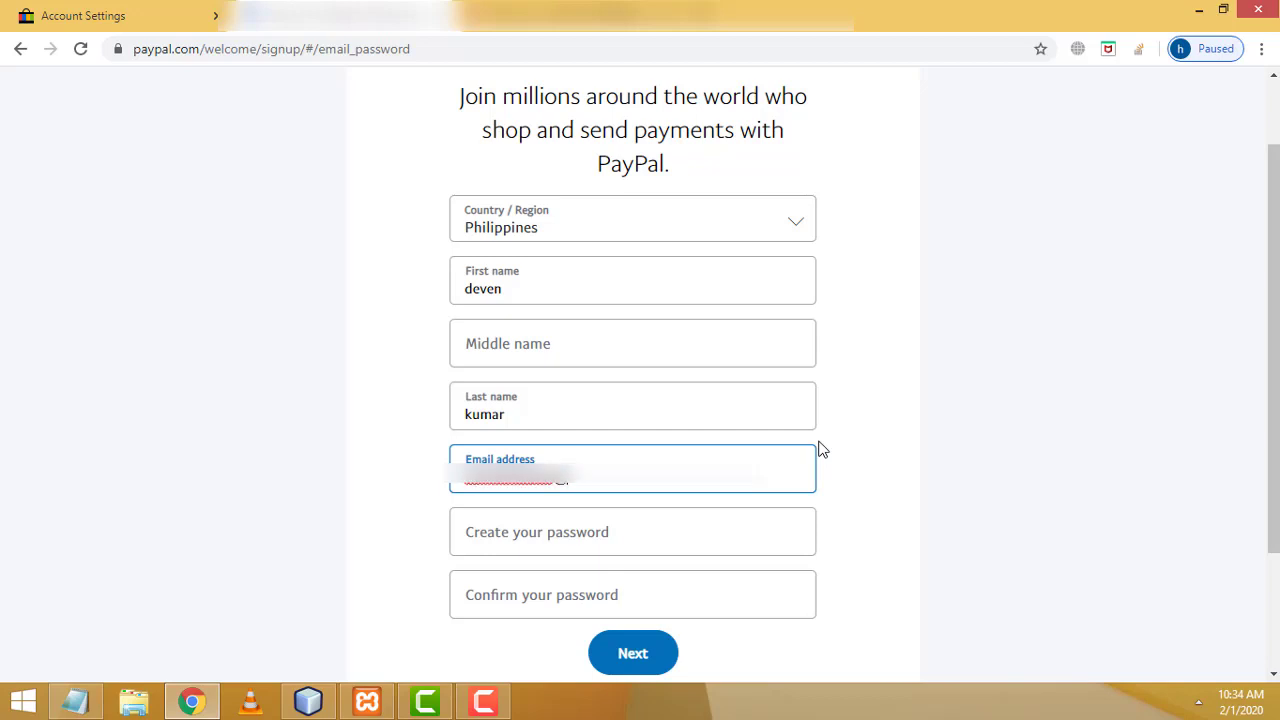
double_click(714, 489)
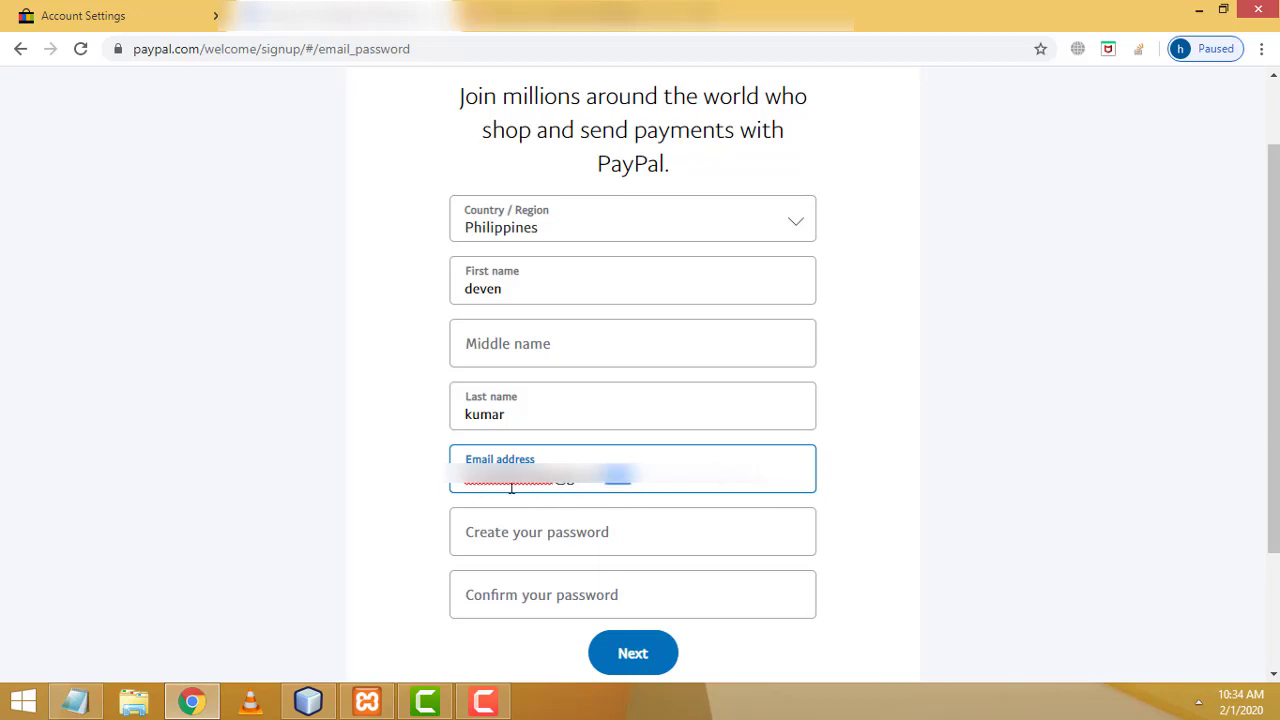
click(789, 500)
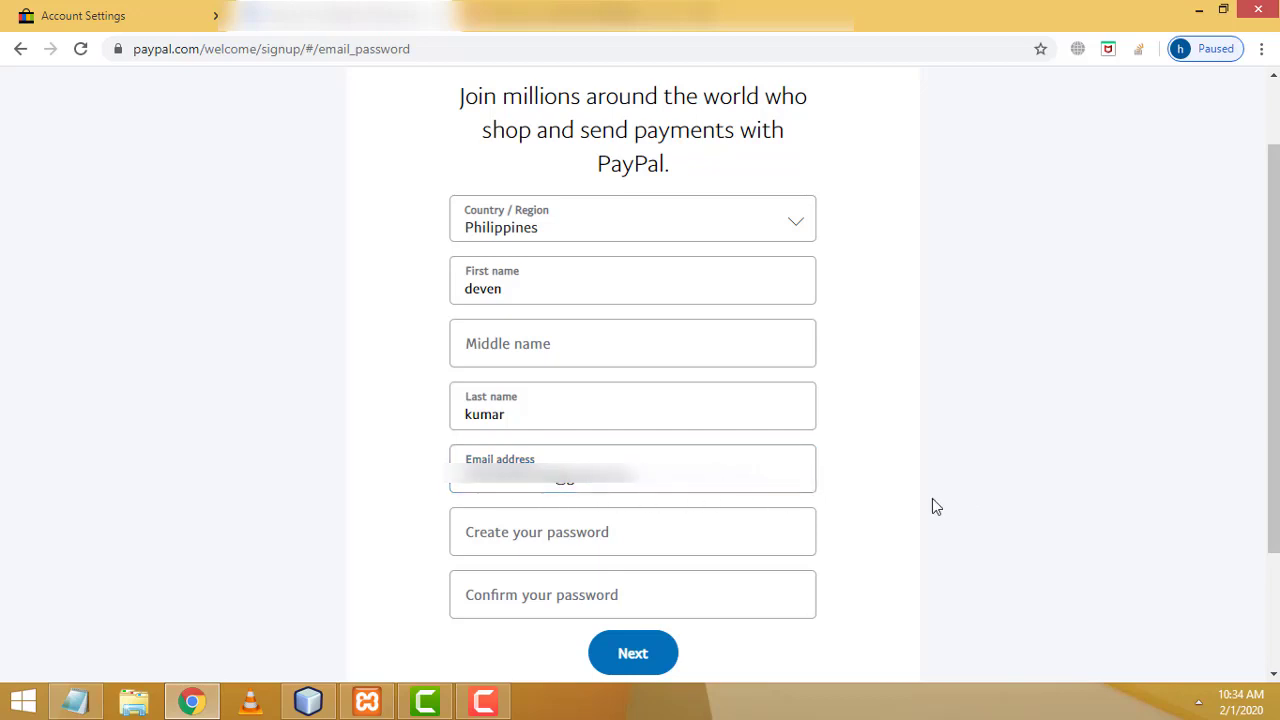
click(658, 527)
scroll(917, 494, down, 1)
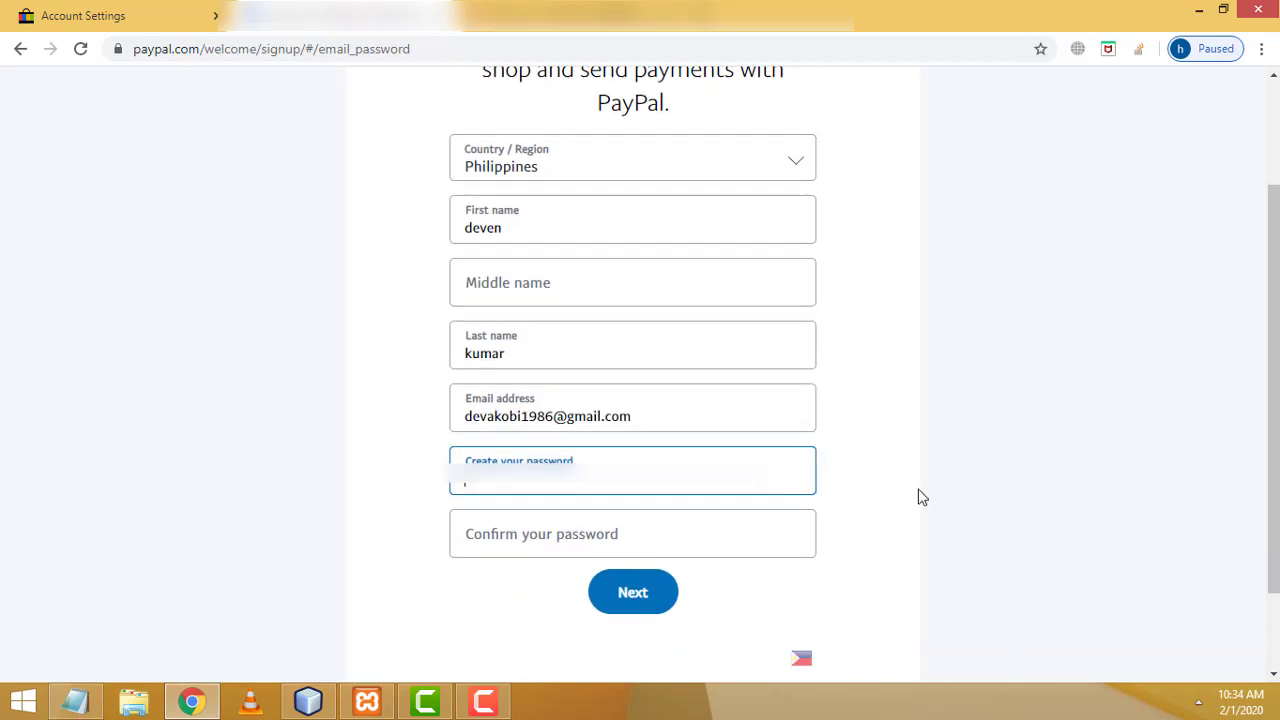
scroll(920, 494, up, 1)
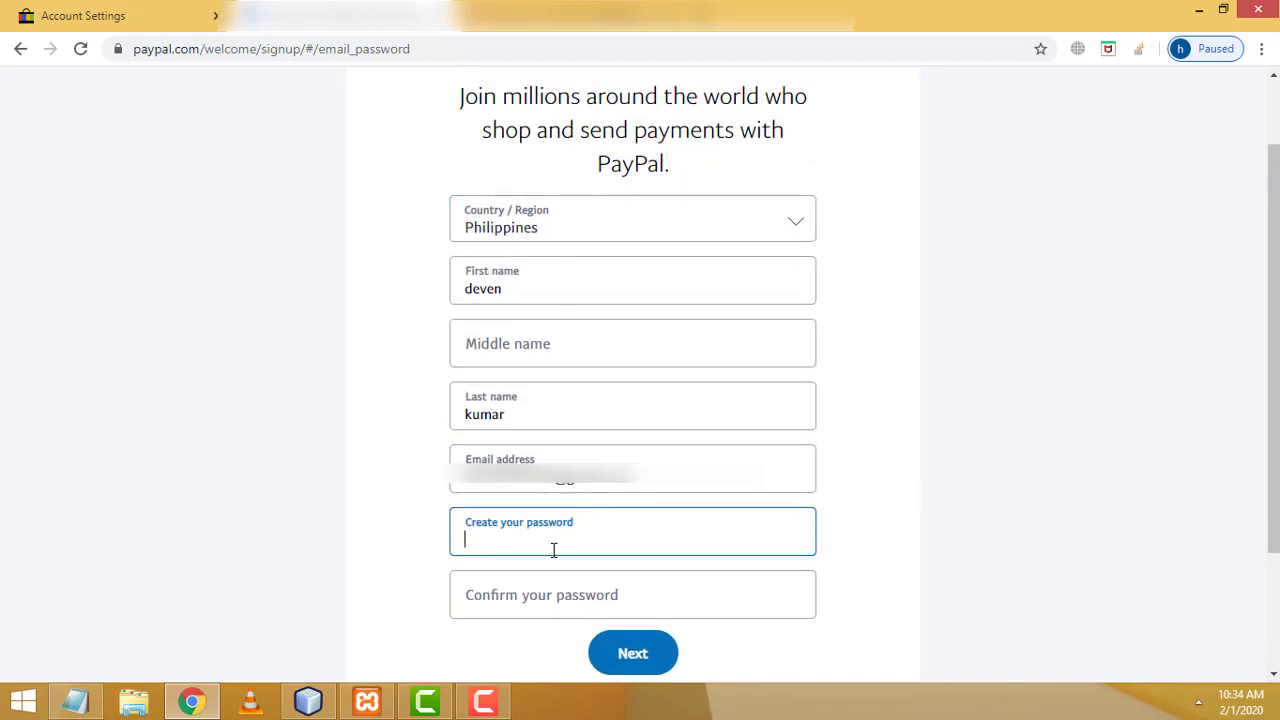
- Type the account password and retype it in Confirm your password so both match
click(505, 590)
click(507, 537)
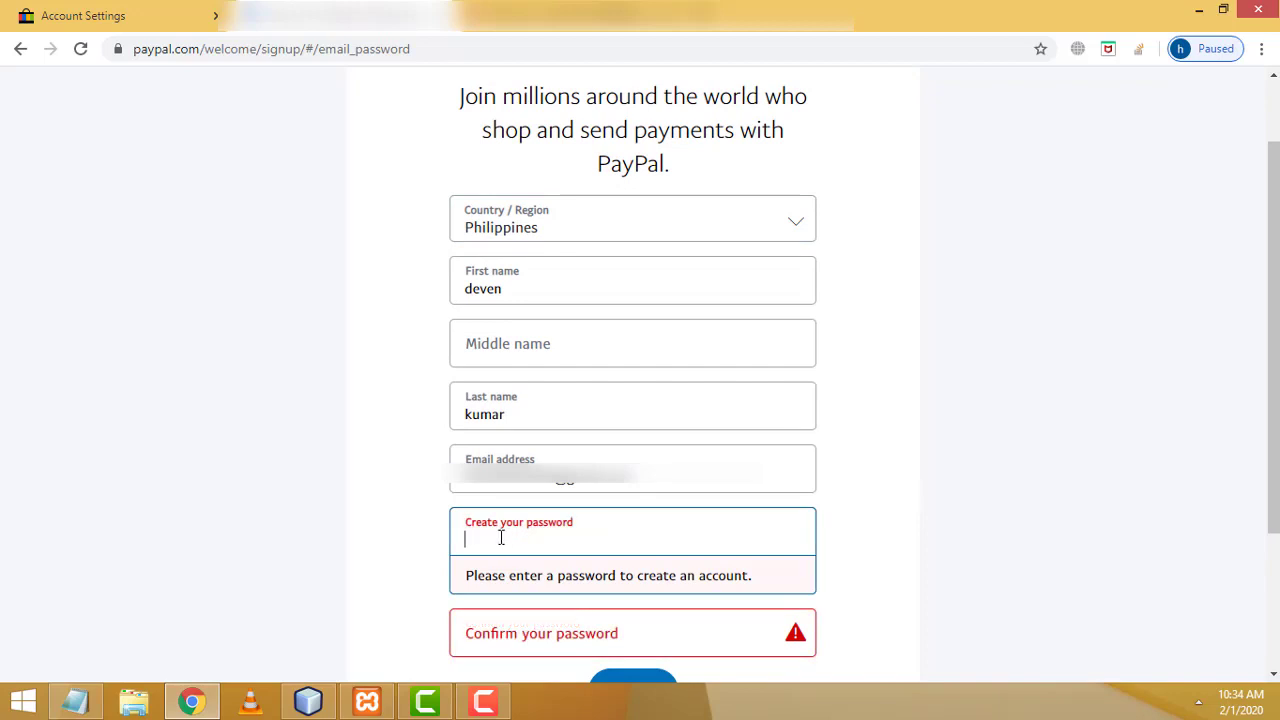
click(863, 514)
click(668, 537)
text(•)
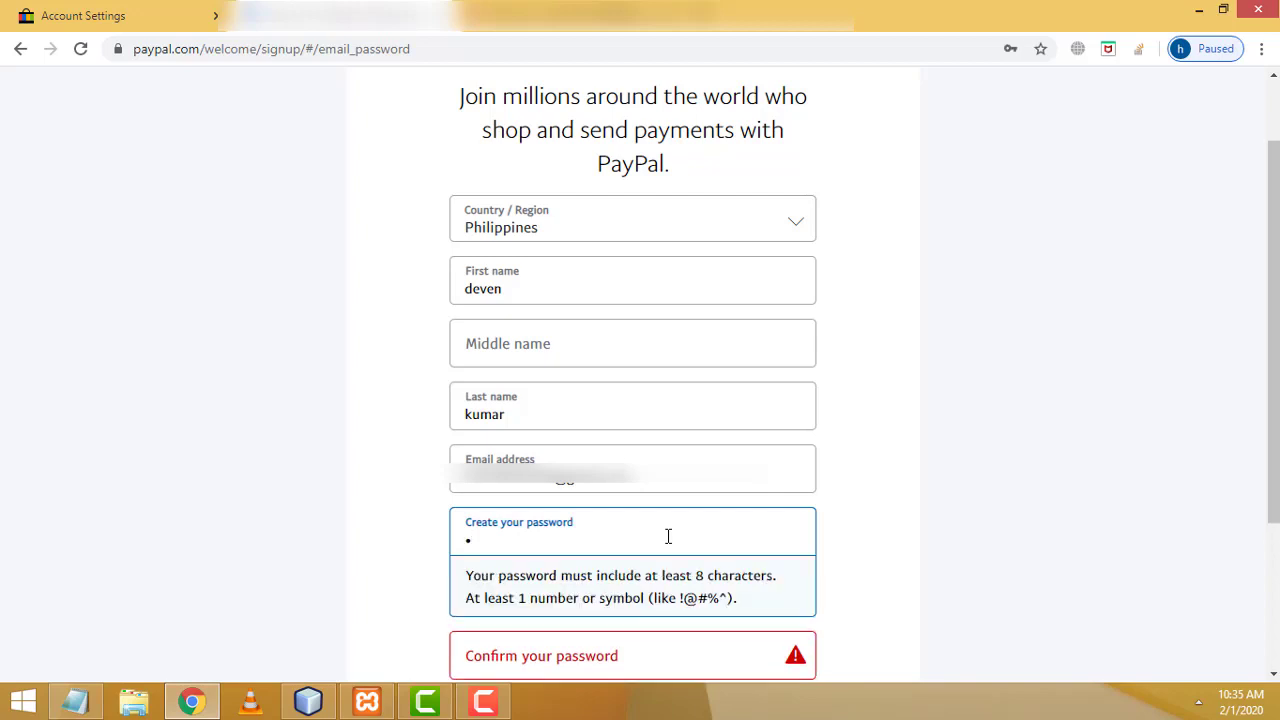
text(••••••••)
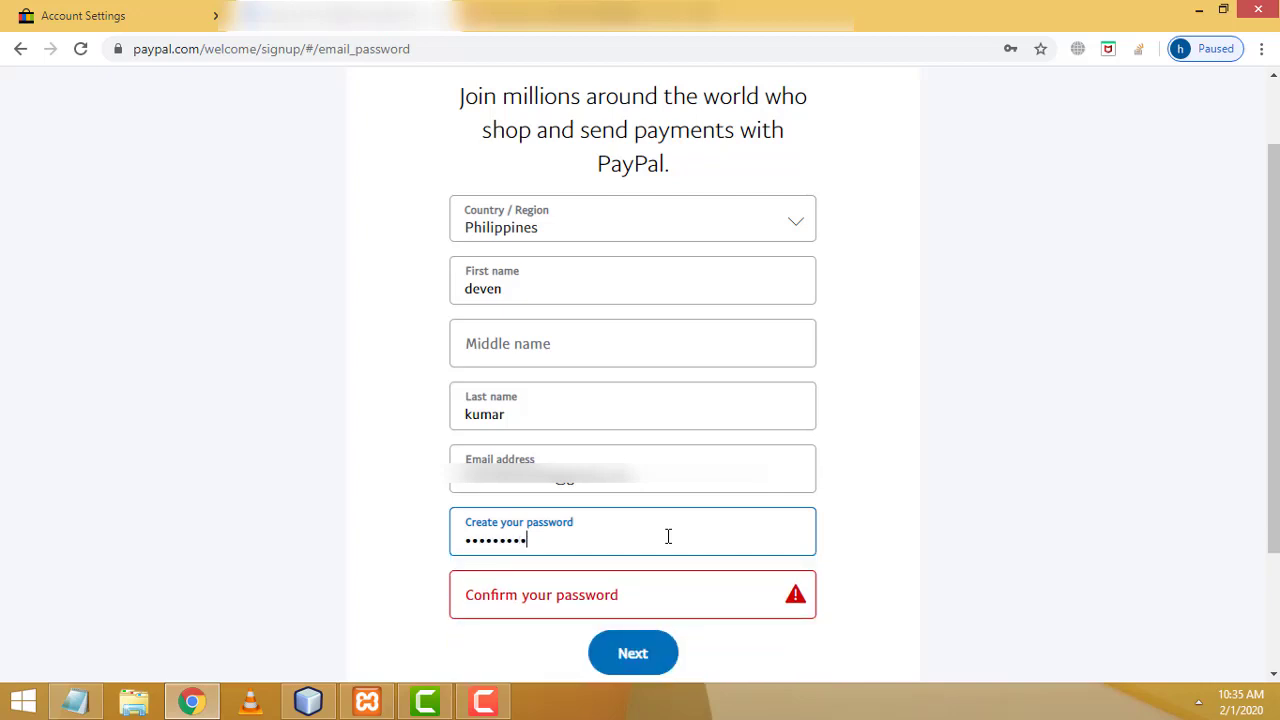
key(BackSpace)
key(BackSpace)
key(BackSpace)
key(BackSpace)
key(BackSpace)
key(BackSpace)
key(BackSpace)
key(BackSpace)
key(BackSpace)
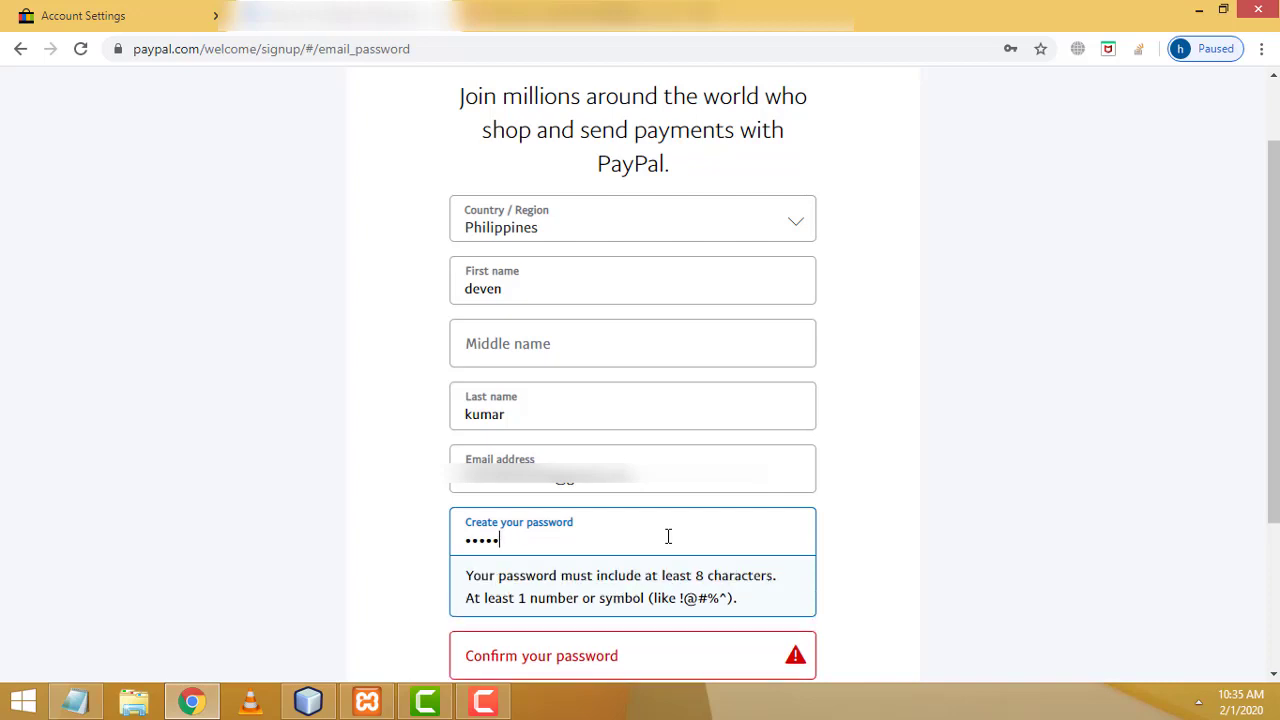
text(••••••••)
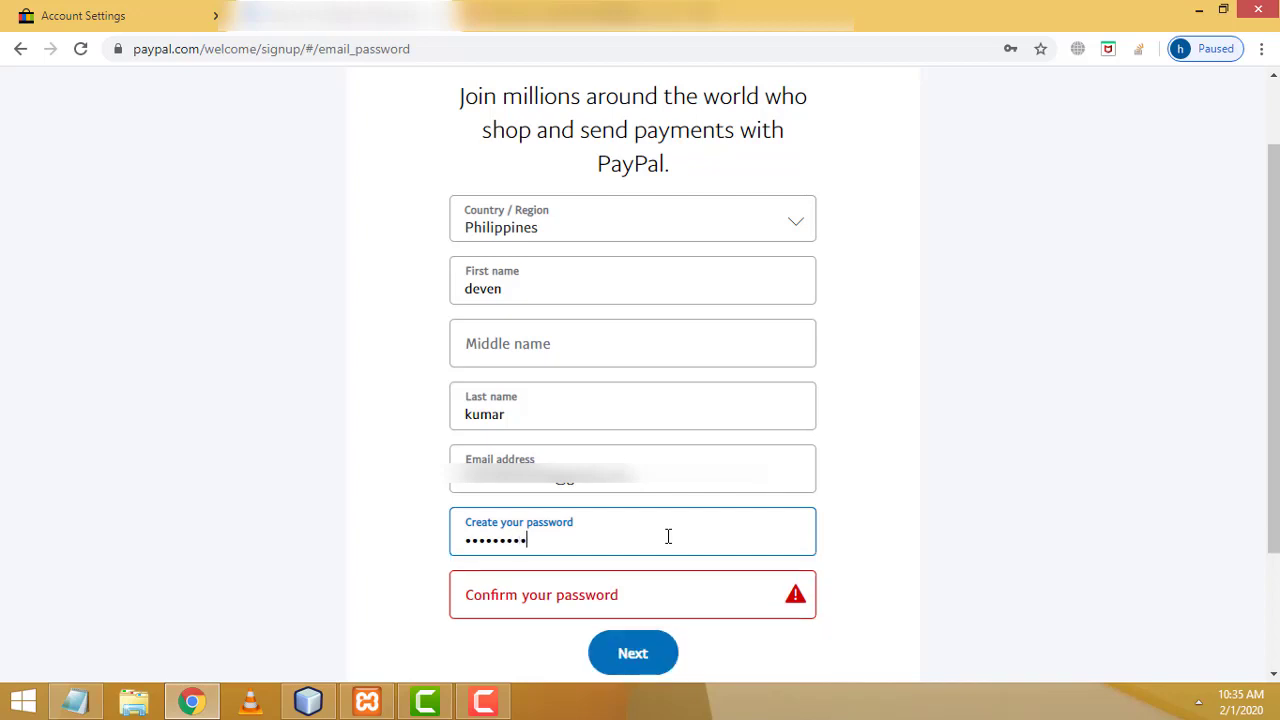
key(Tab)
text(••••)
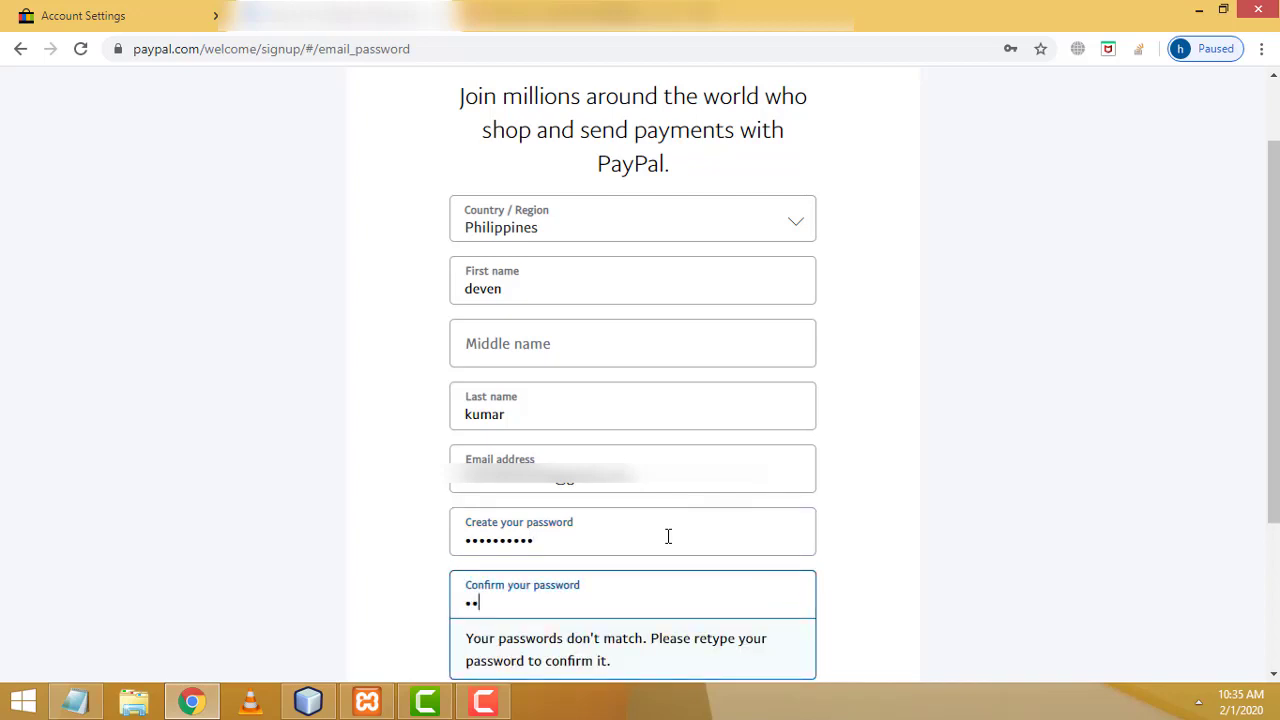
text(••••••)
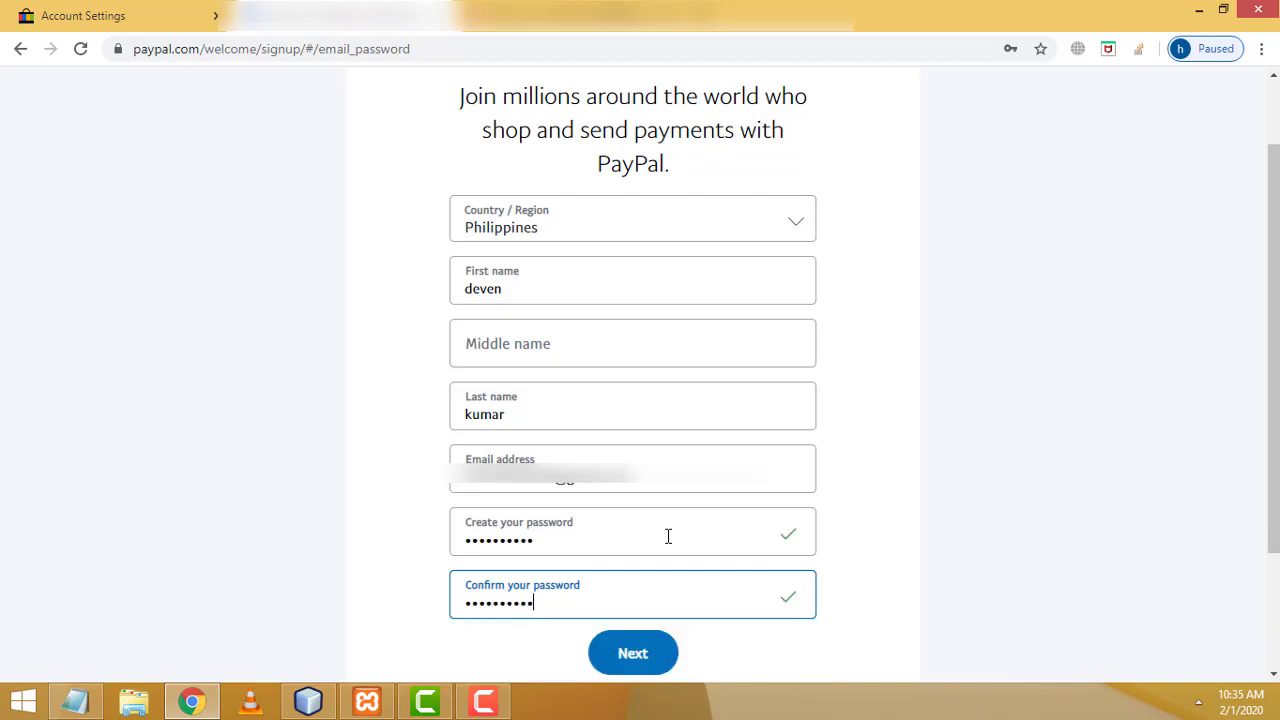
scroll(1000, 491, down, 1)
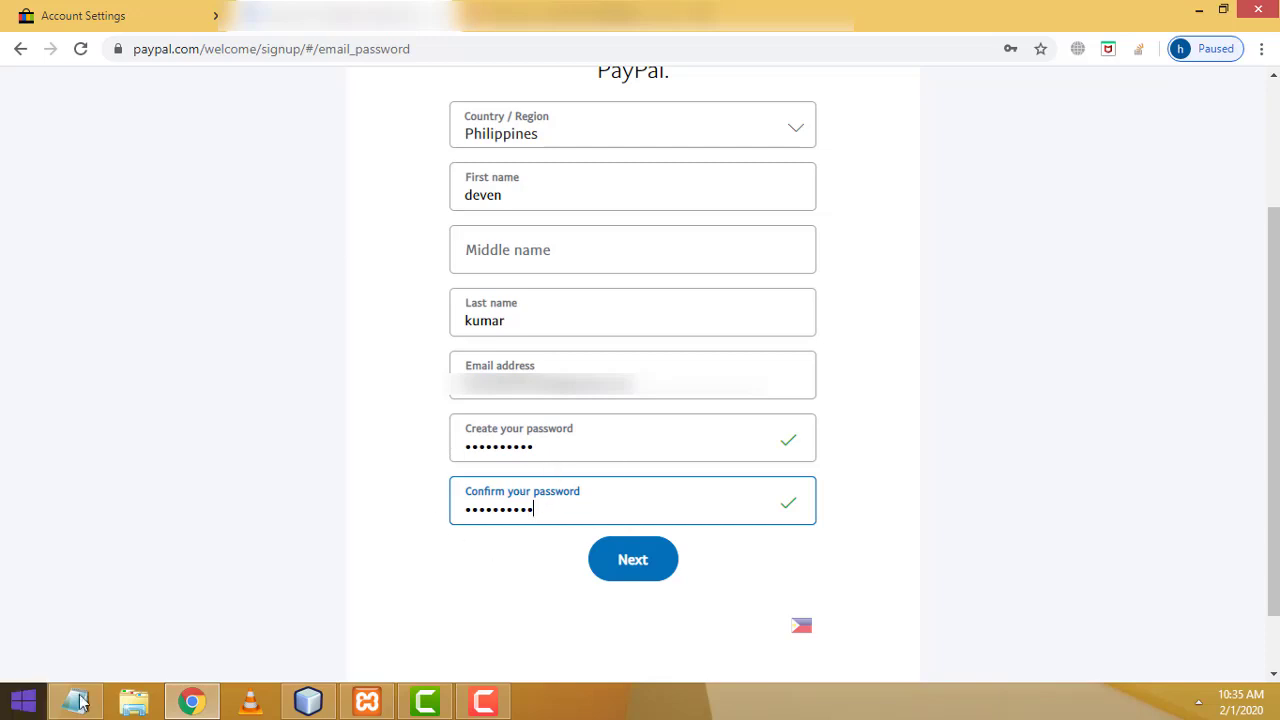
right_click(23, 700)
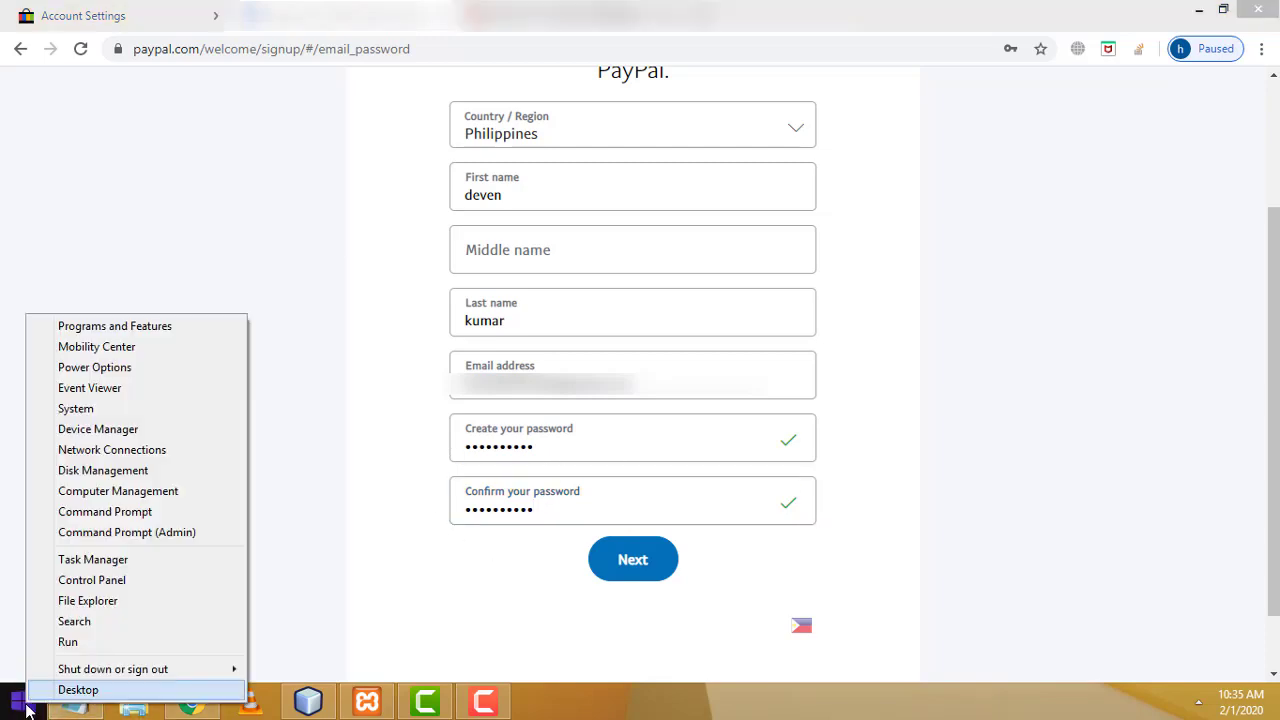
- Launch Notepad from Run and snap it to the right half of the screen
click(88, 649)
text(notepad)
key(Return)
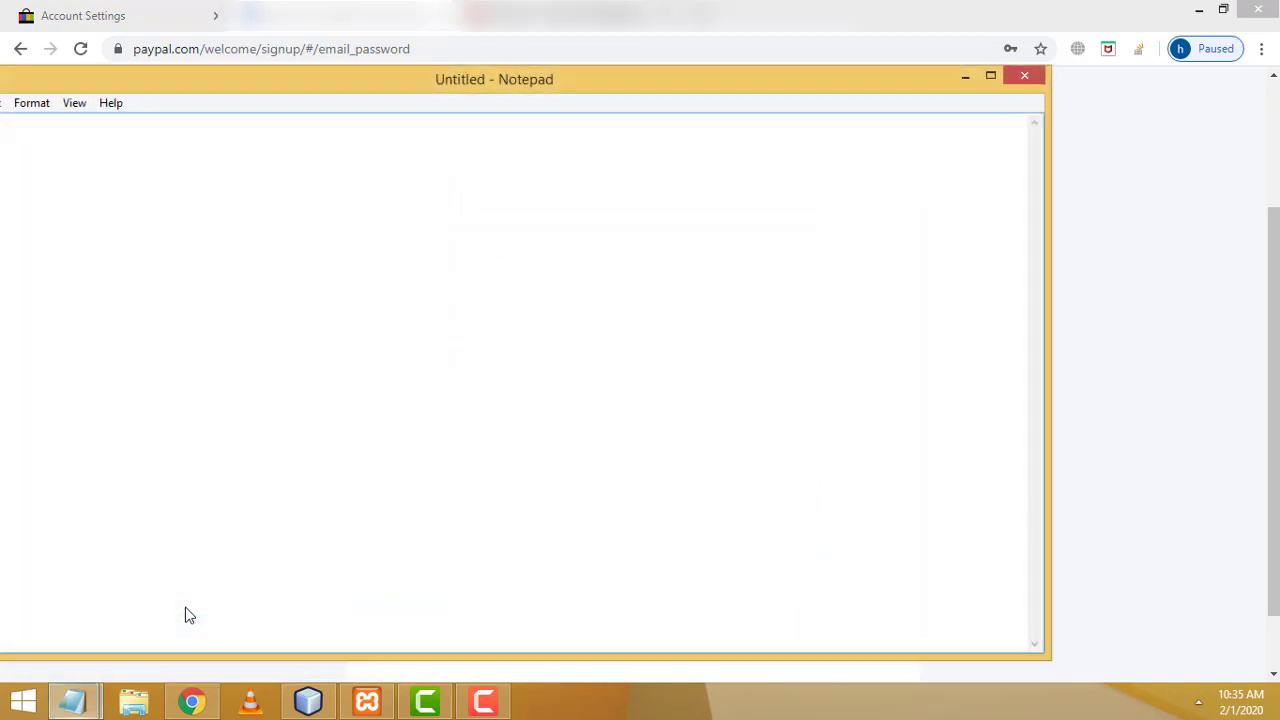
key(super+Right)
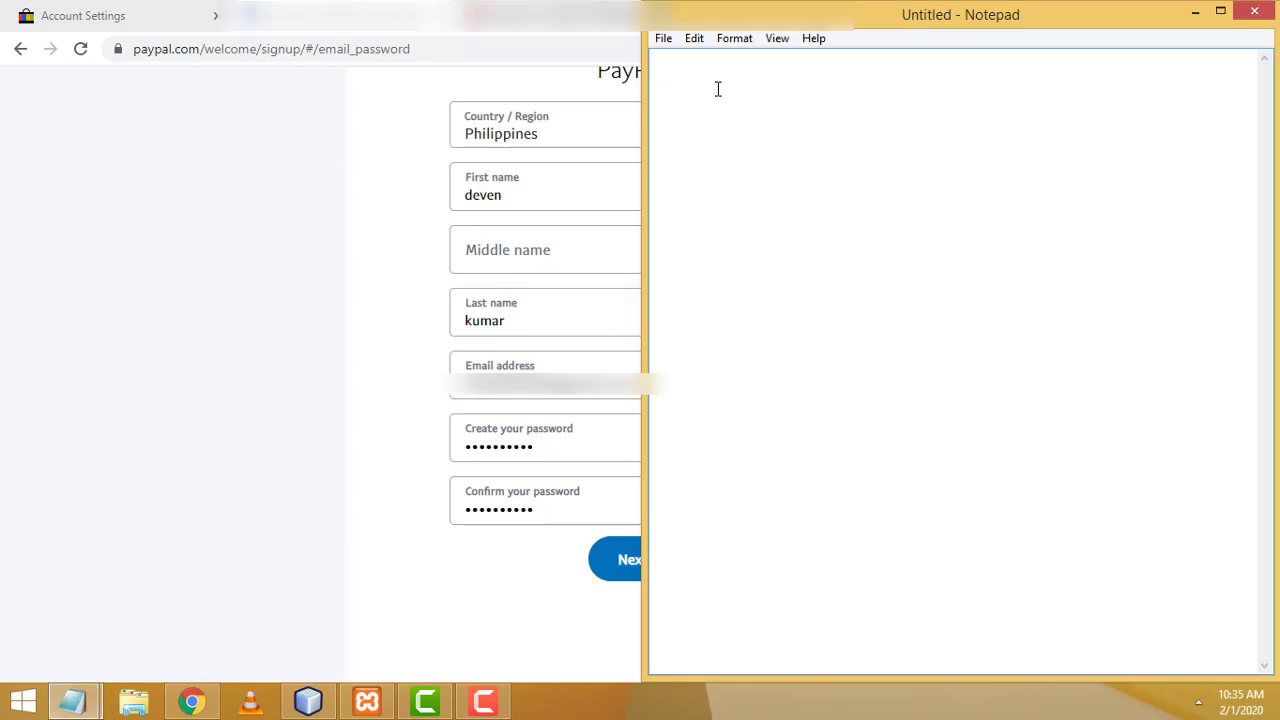
- Write the account password into the note, then return to the PayPal sign-up page
key(BackSpace)
key(BackSpace)
key(BackSpace)
key(BackSpace)
key(BackSpace)
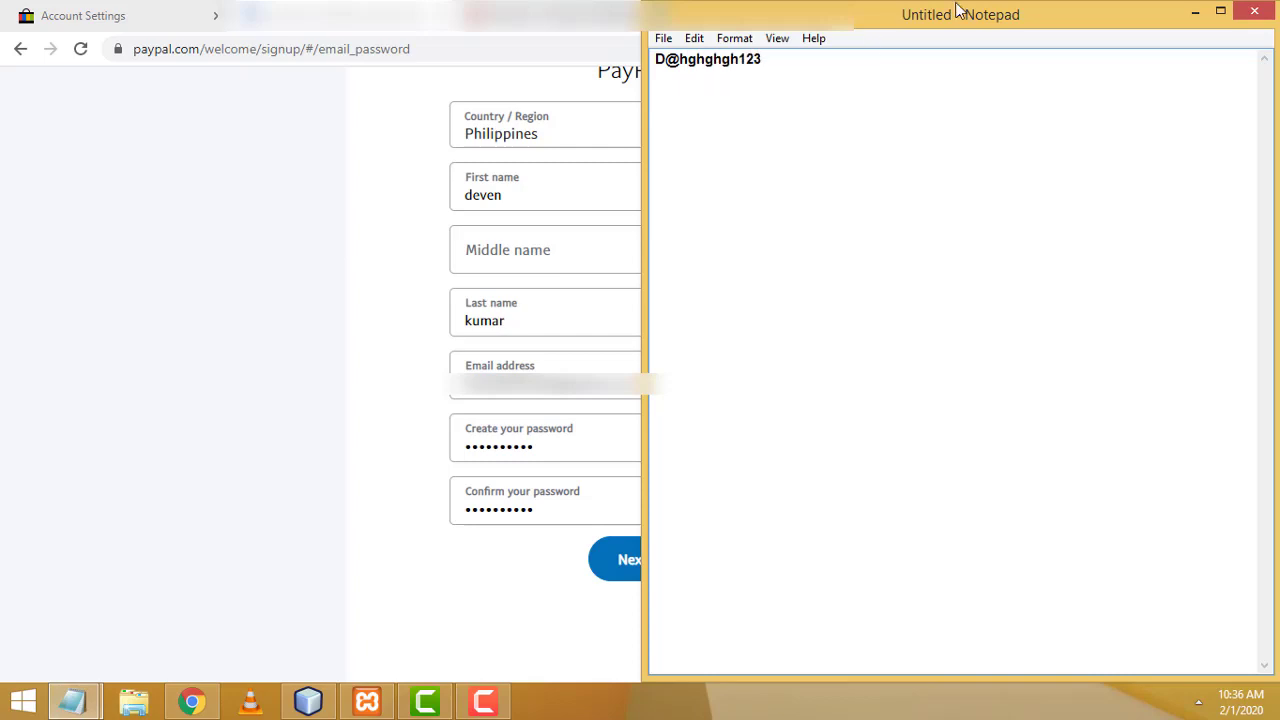
drag(745, 14, 1018, 275)
drag(1100, 297, 975, 303)
click(1078, 306)
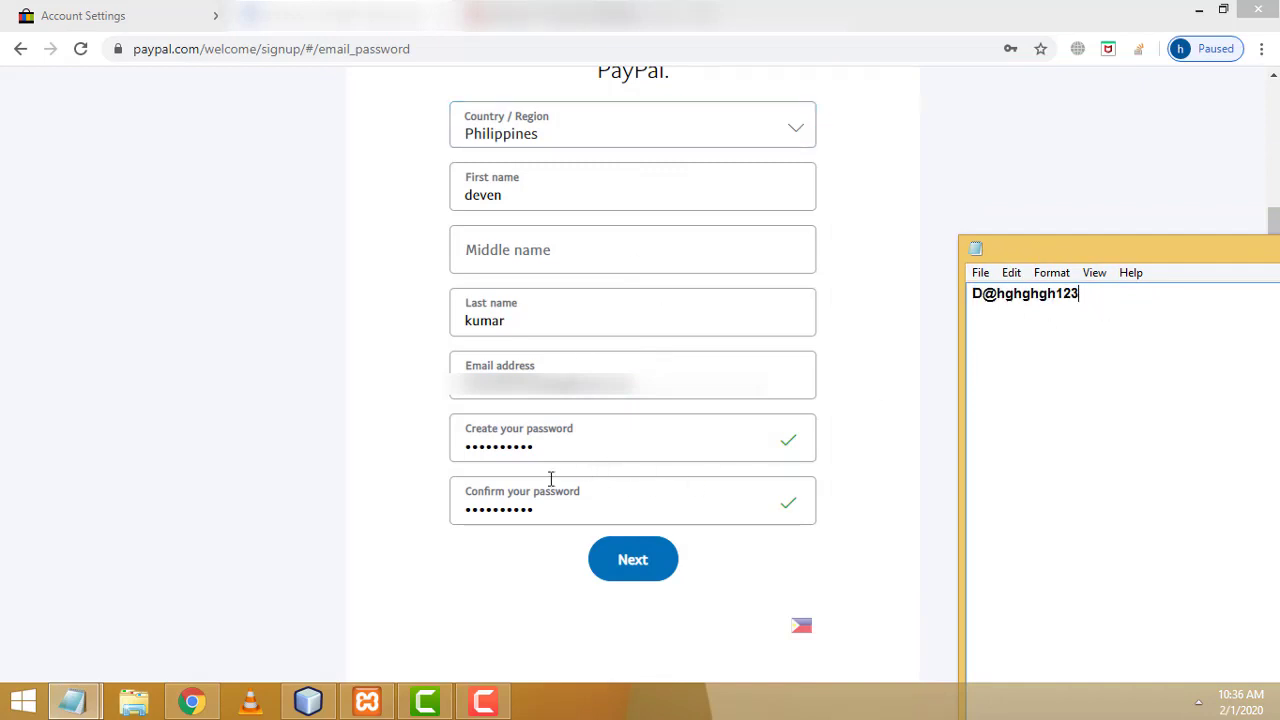
click(925, 490)
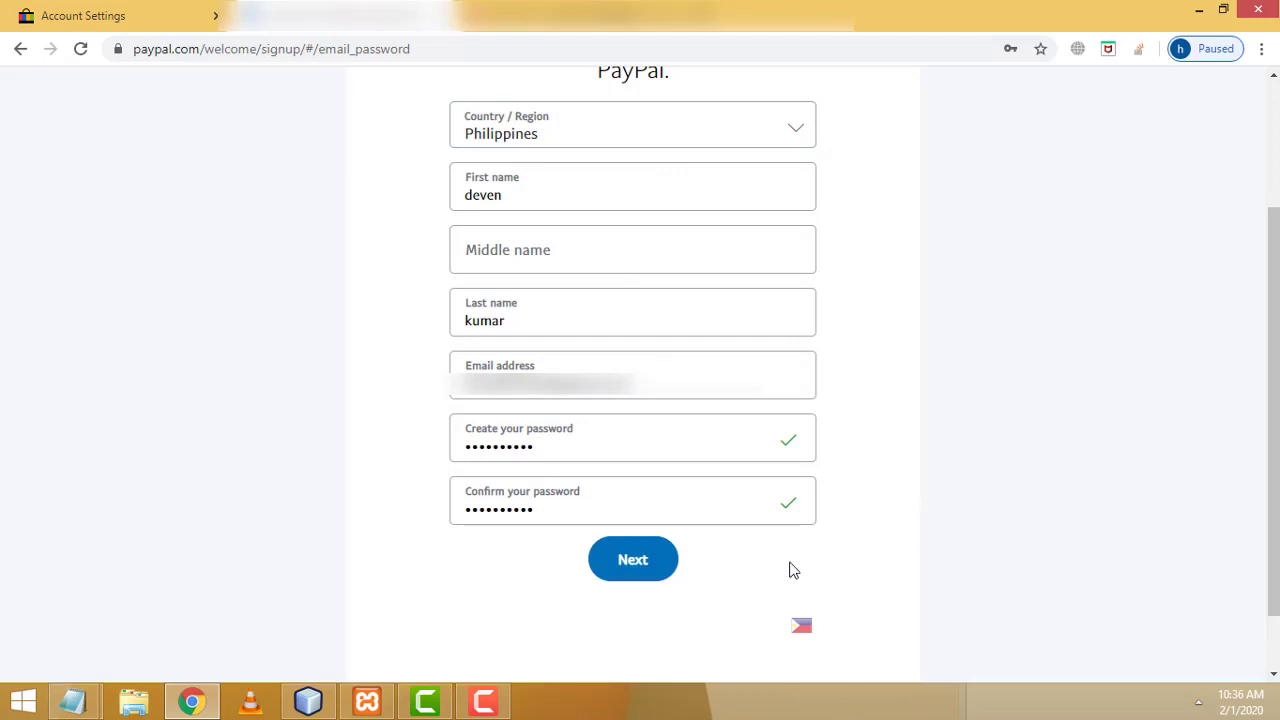
- Submit the sign-up details and start the I'm not a robot check
scroll(771, 600, up, 1)
click(638, 656)
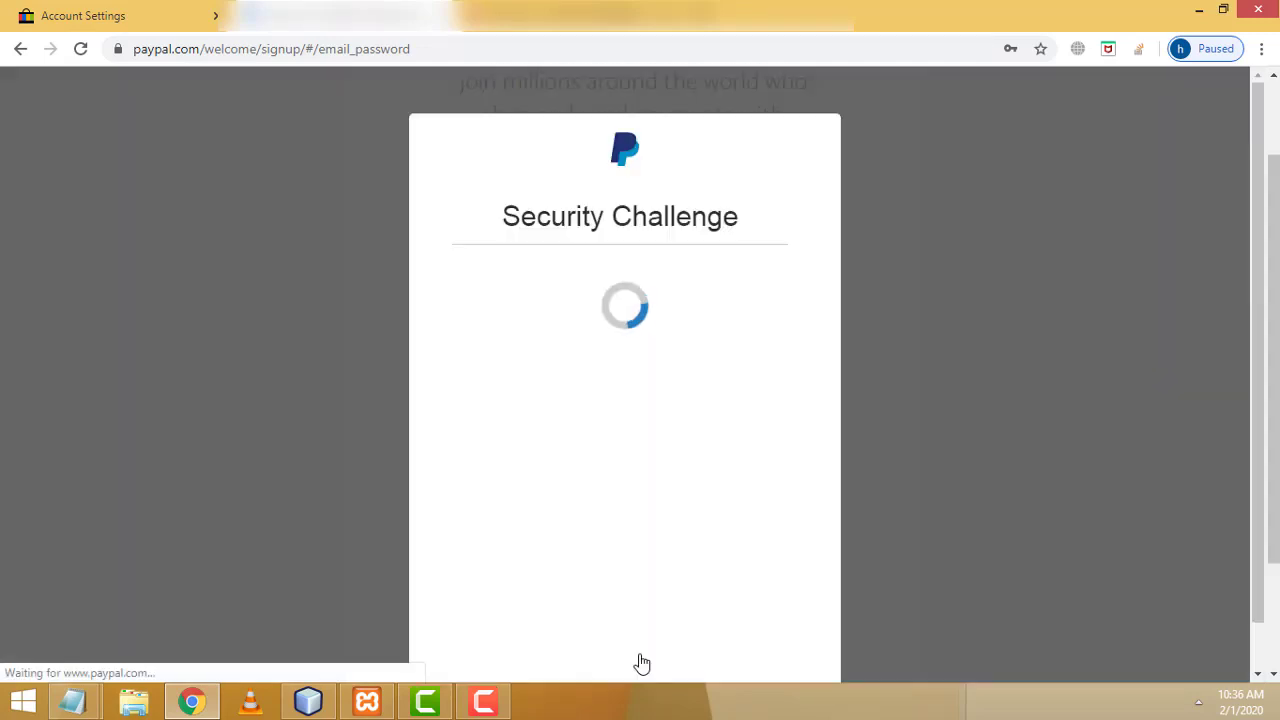
click(507, 292)
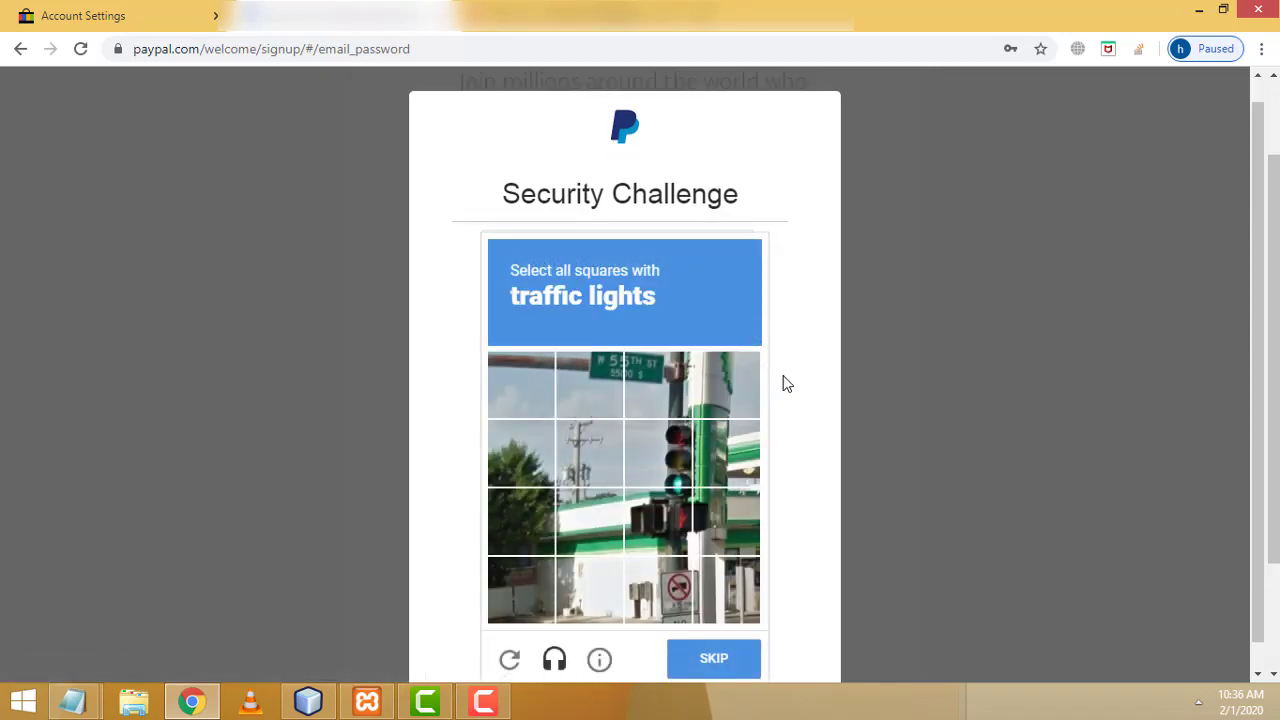
scroll(783, 380, down, 1)
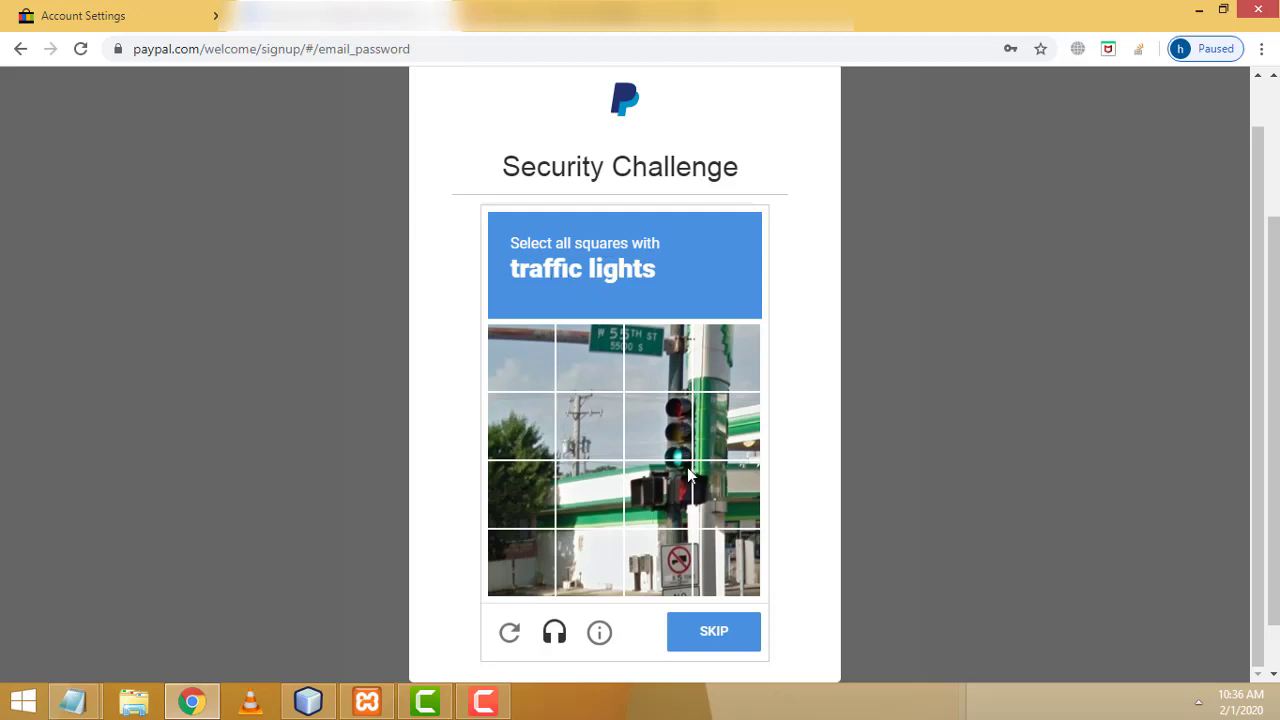
- Select the three traffic-light squares and verify the challenge
click(672, 440)
click(663, 513)
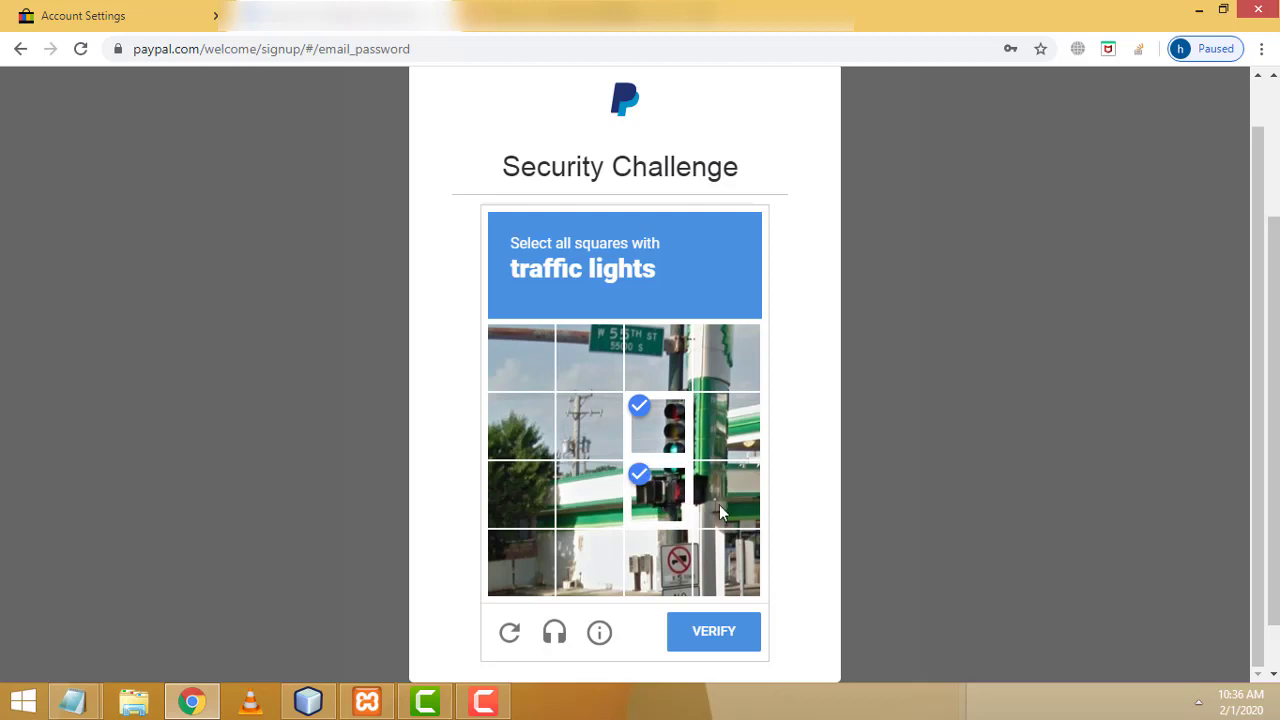
click(724, 505)
click(712, 632)
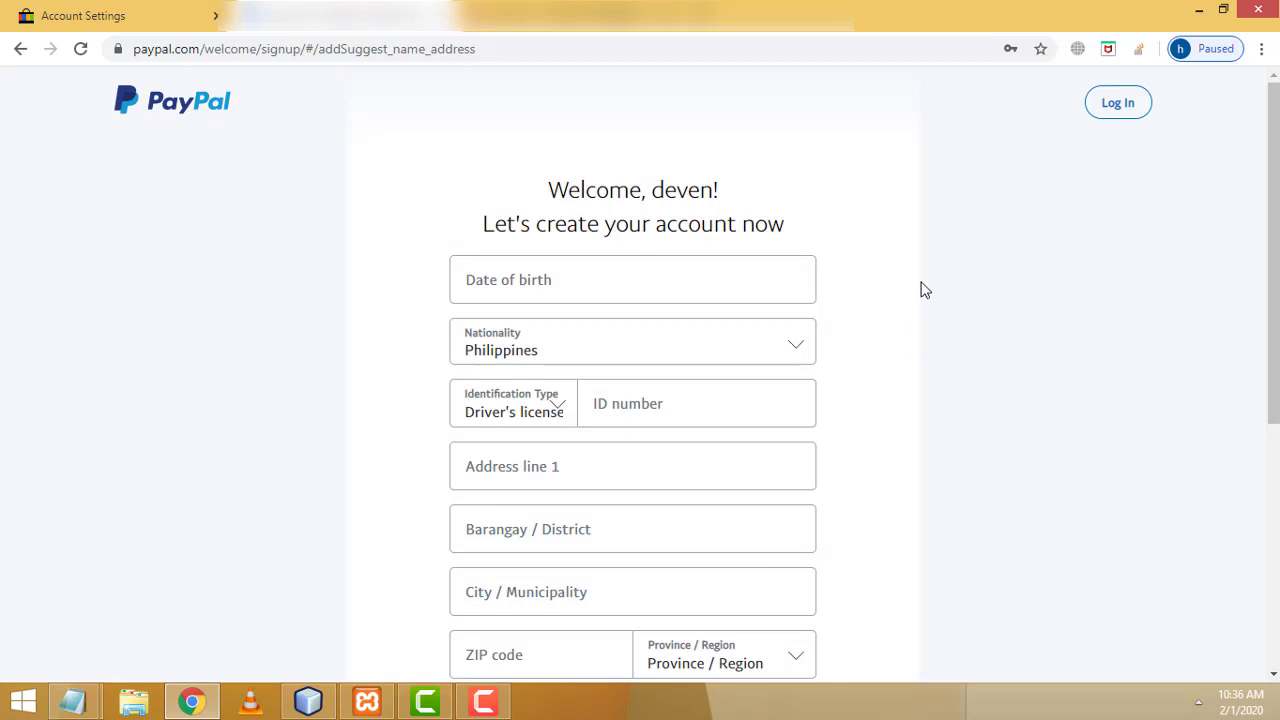
- Leave the ID number and Address line 1 fields empty so they show as required
scroll(923, 289, down, 1)
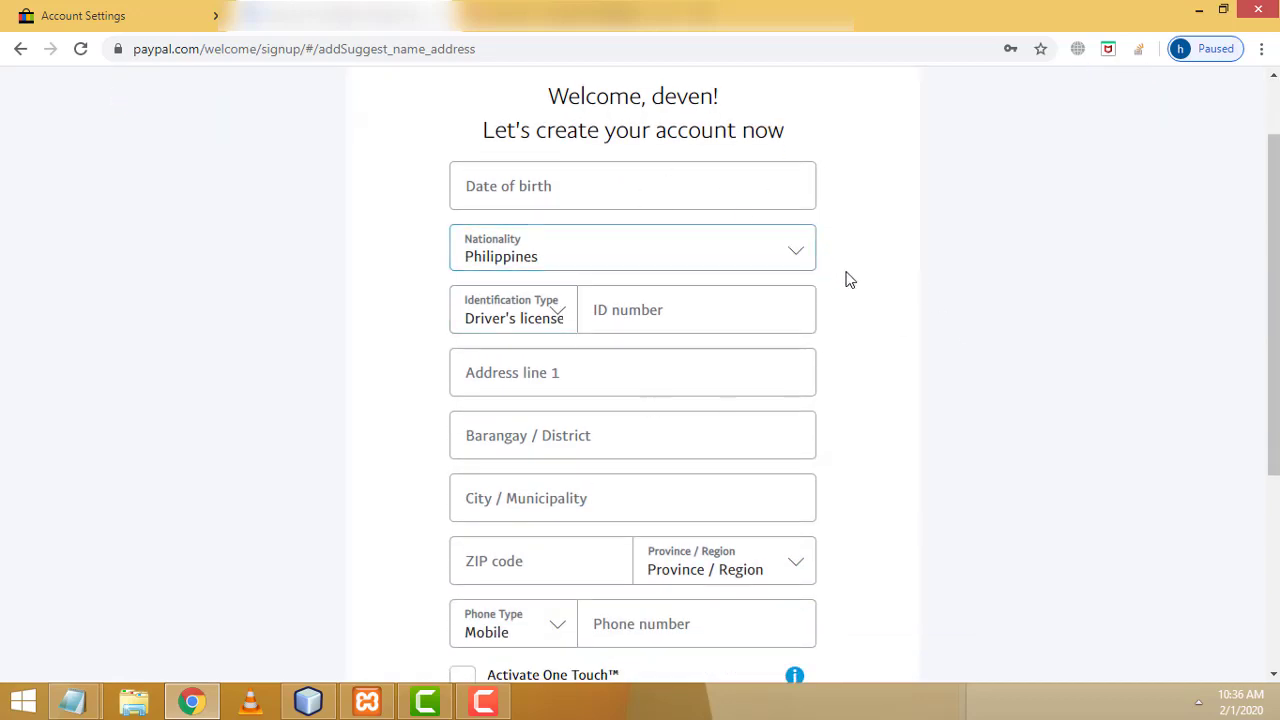
scroll(694, 300, down, 1)
scroll(686, 417, up, 2)
click(642, 411)
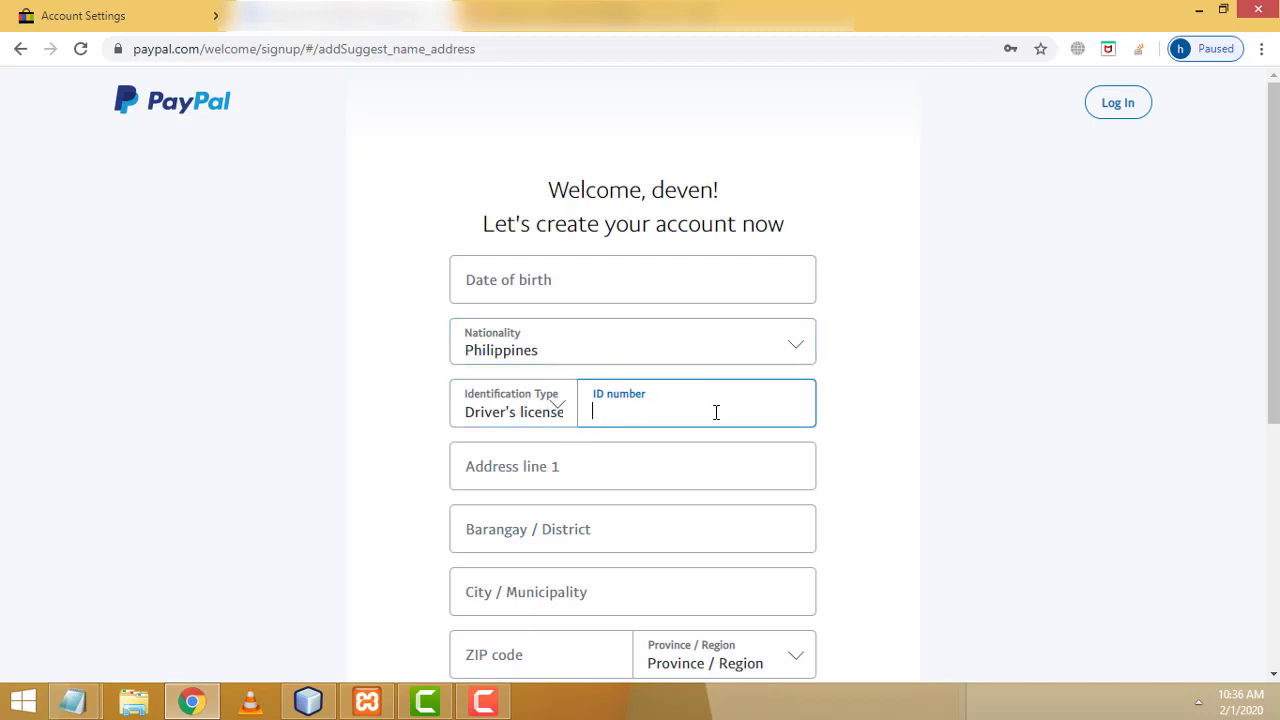
scroll(830, 418, down, 2)
click(571, 280)
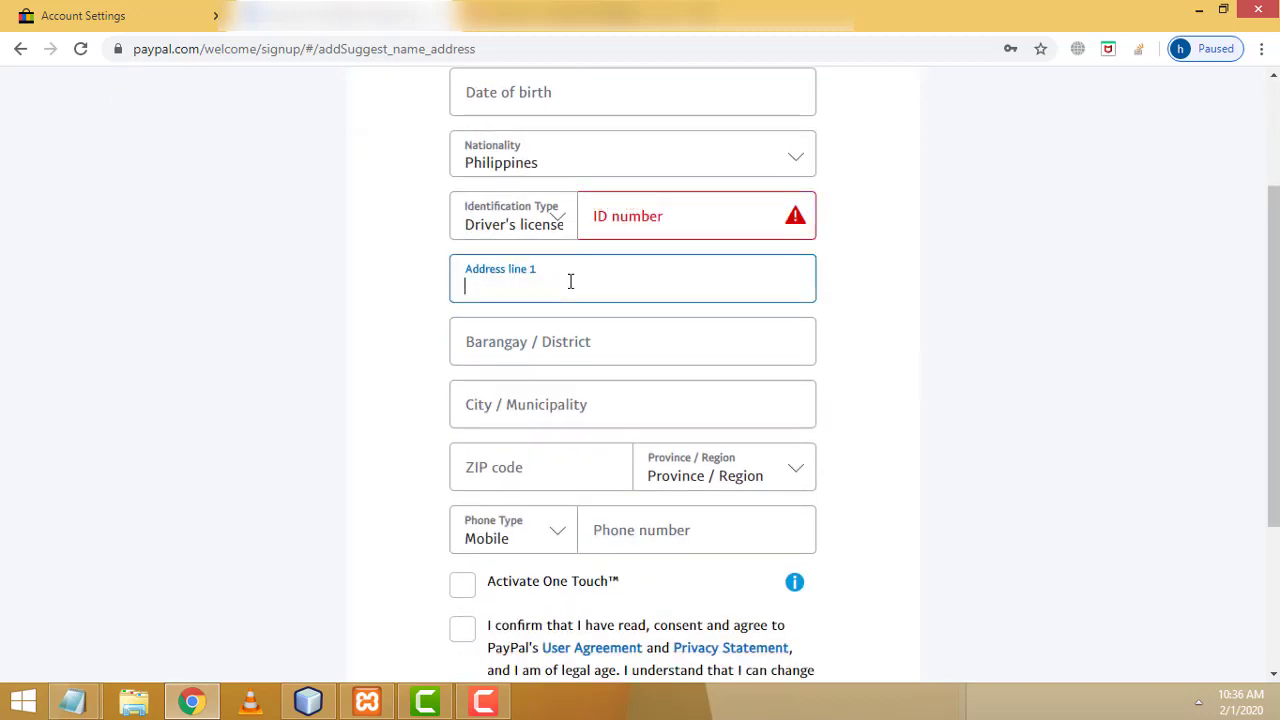
click(882, 266)
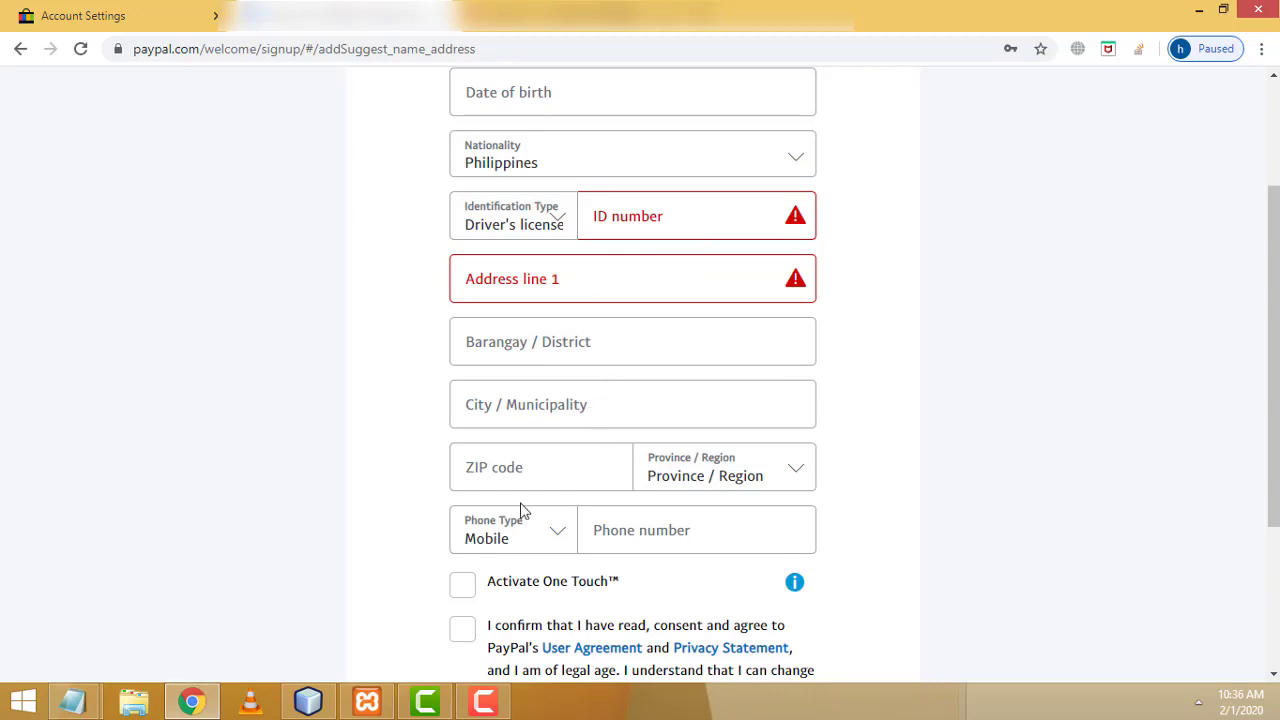
scroll(883, 480, down, 1)
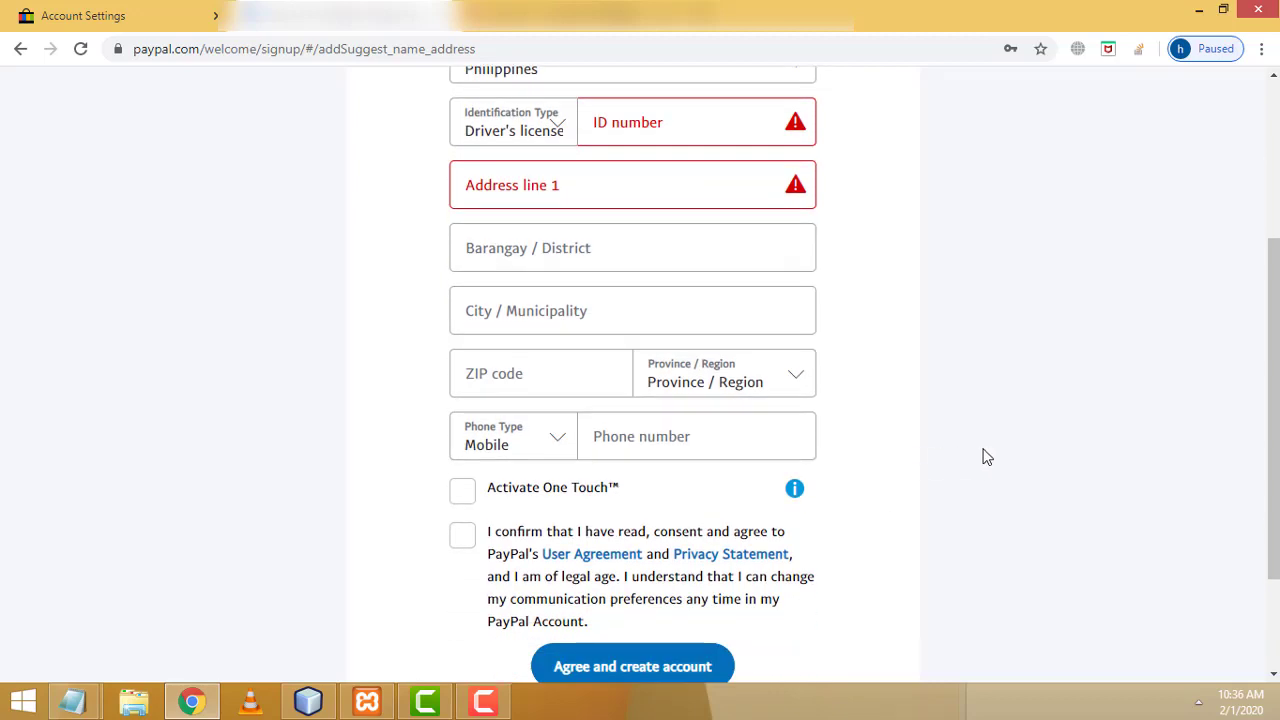
scroll(946, 450, up, 3)
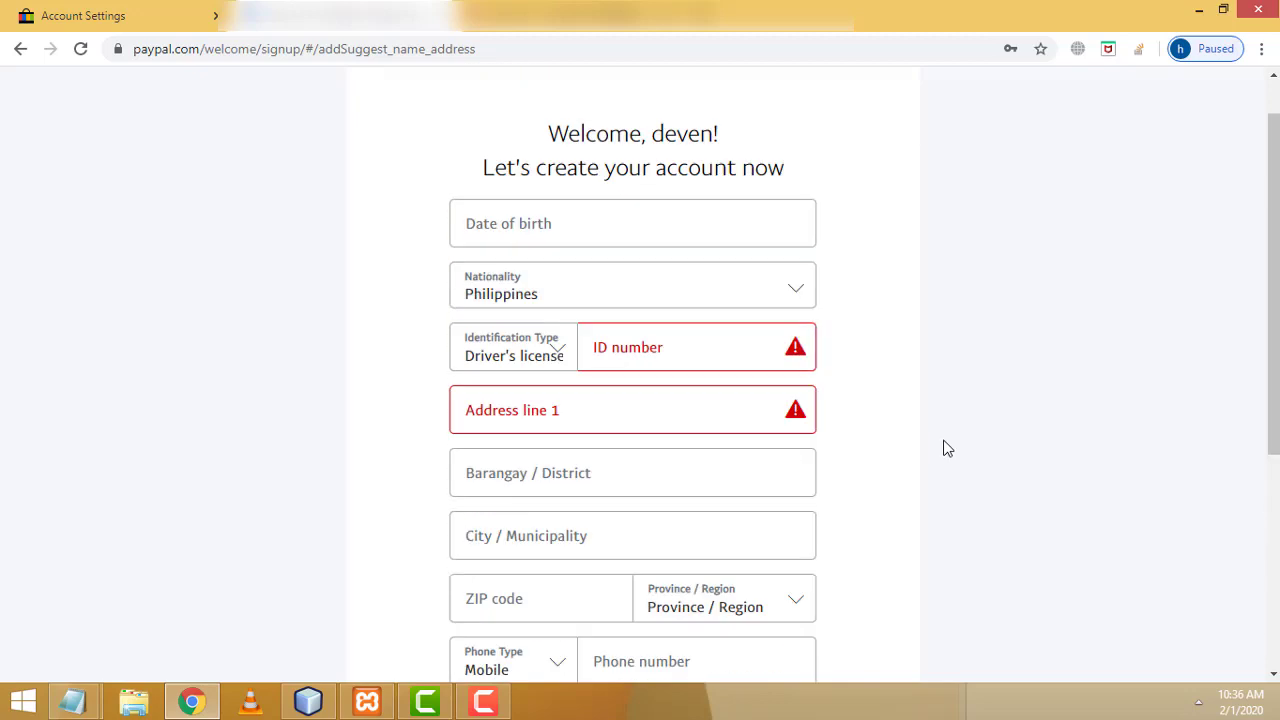
click(557, 463)
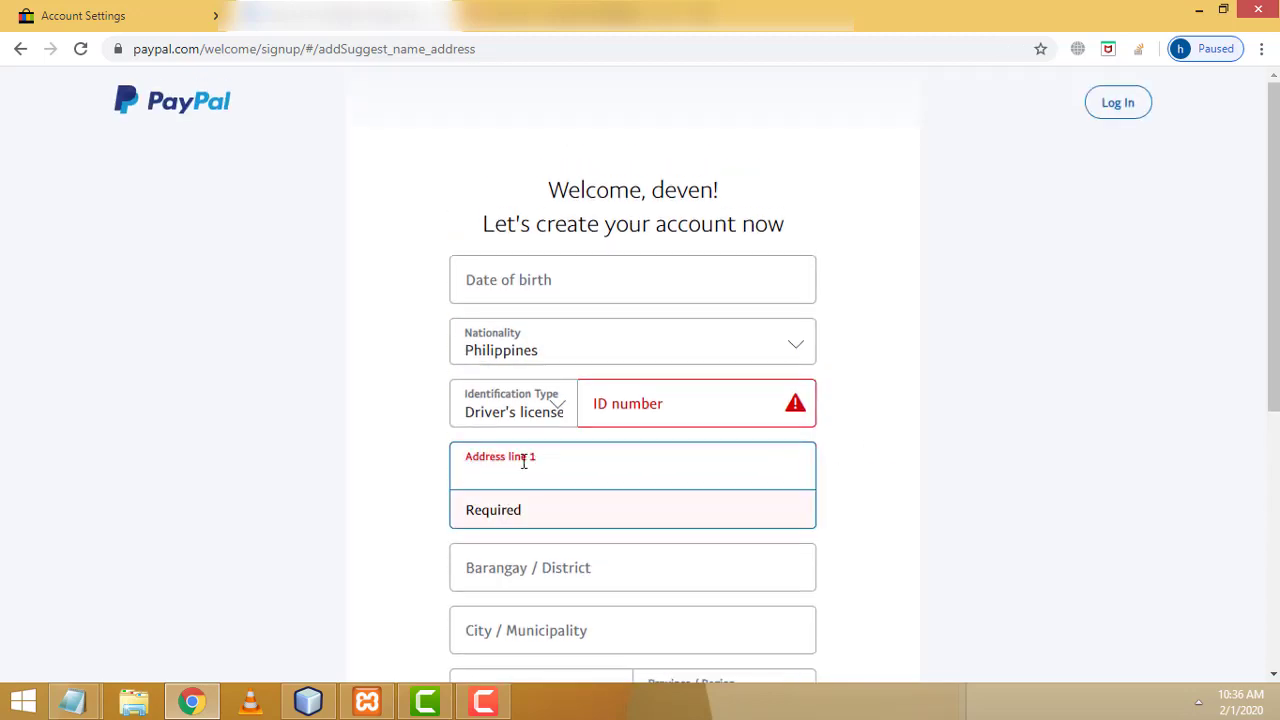
click(875, 468)
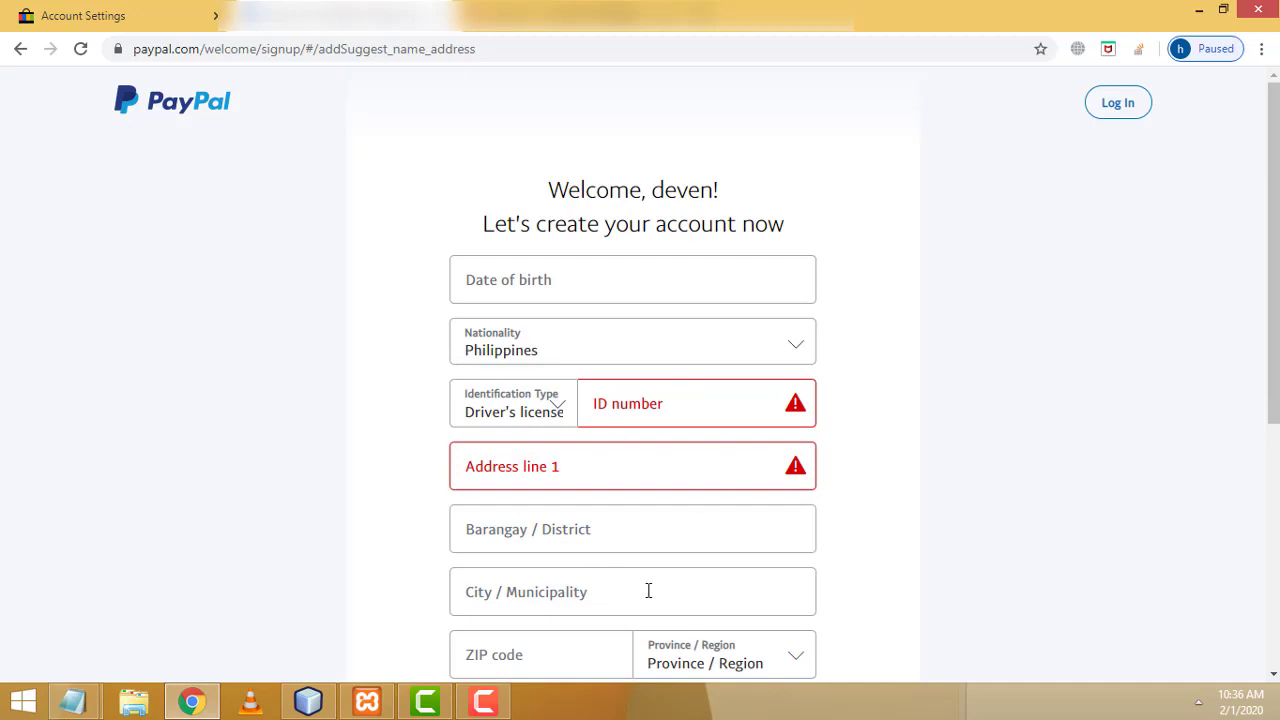
- Leave Date of birth empty beside the Nationality choice, then open a new browser tab
click(494, 357)
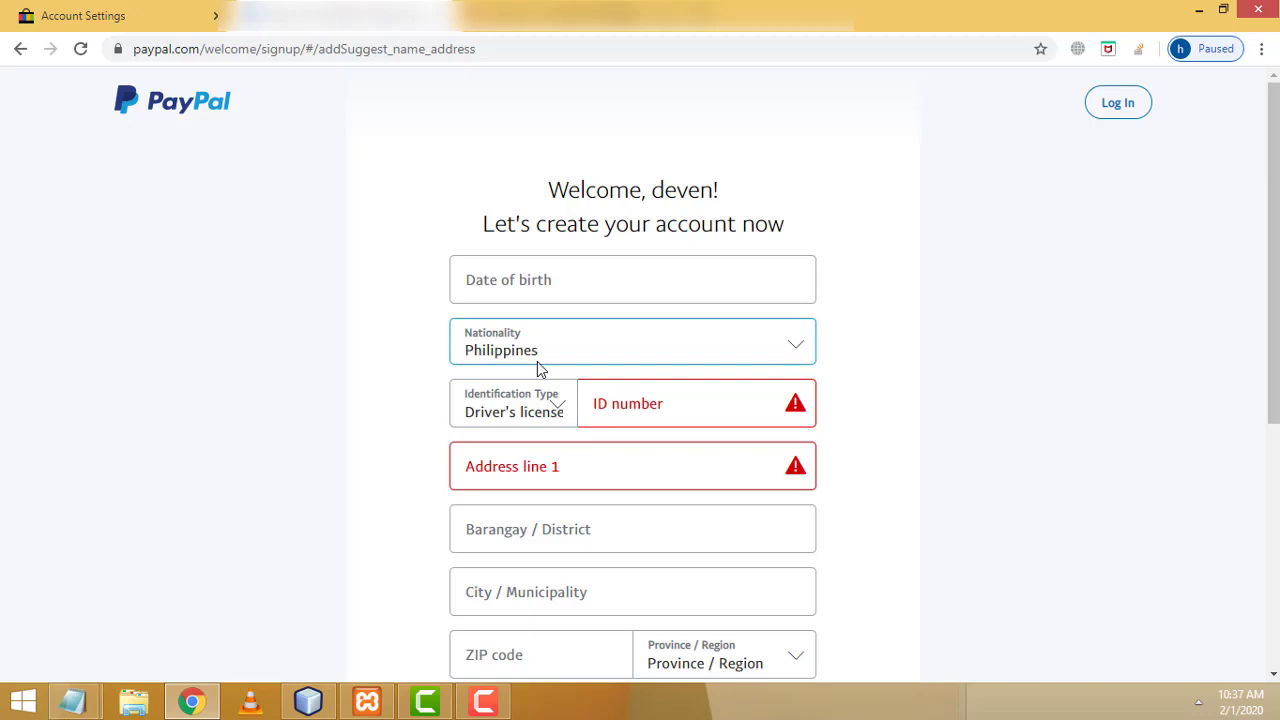
click(532, 272)
click(995, 303)
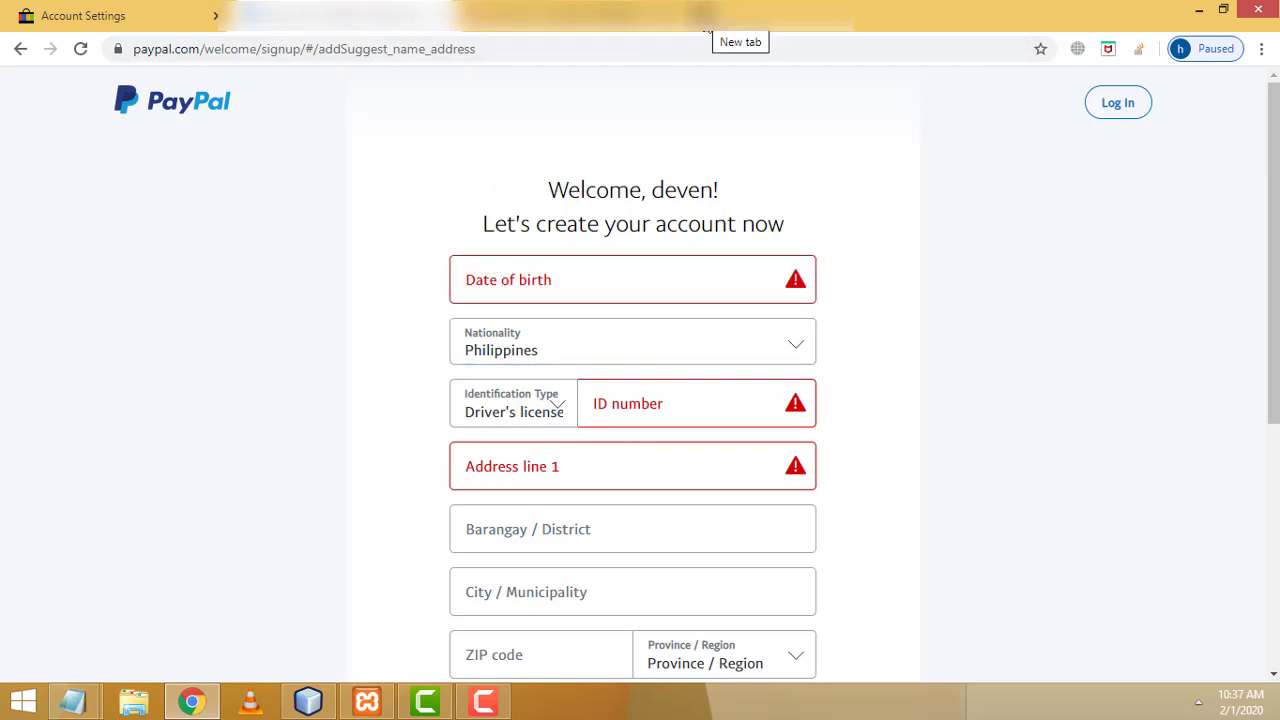
click(702, 13)
- Search Google for 'philippines address generator' and open the fakeaddressgenerator.com Philippines result
text(g)
key(Return)
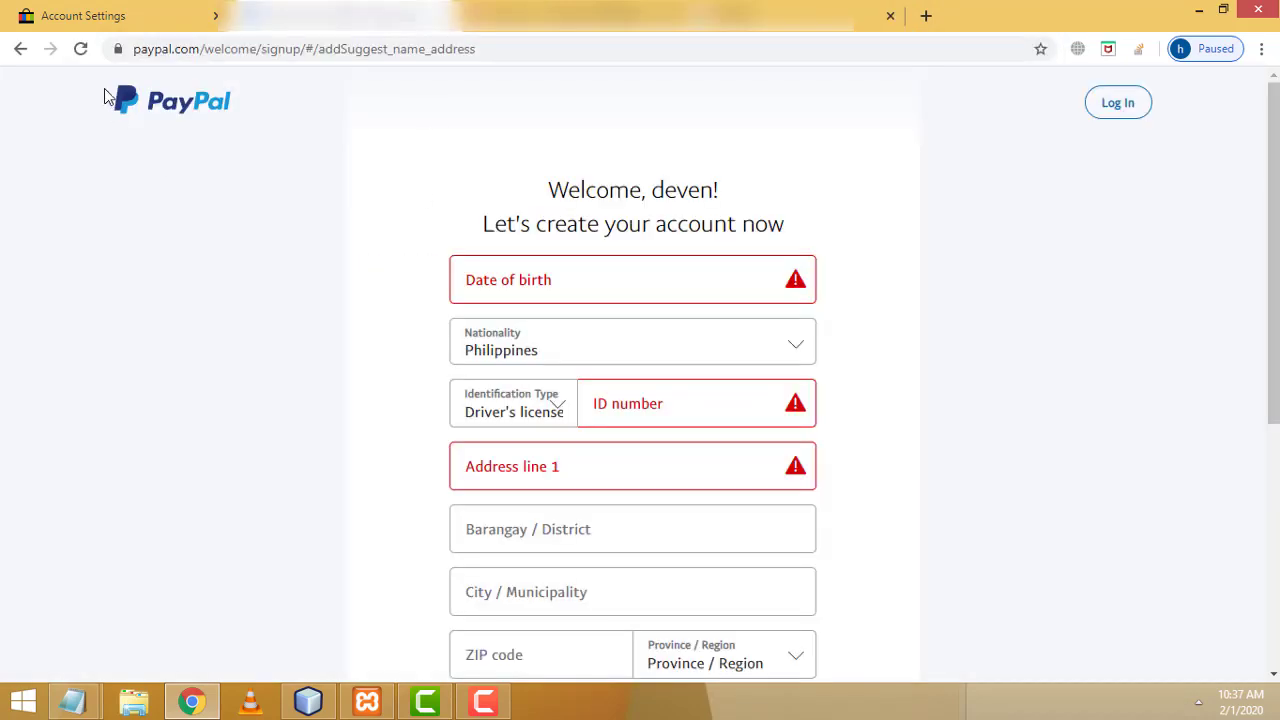
click(80, 48)
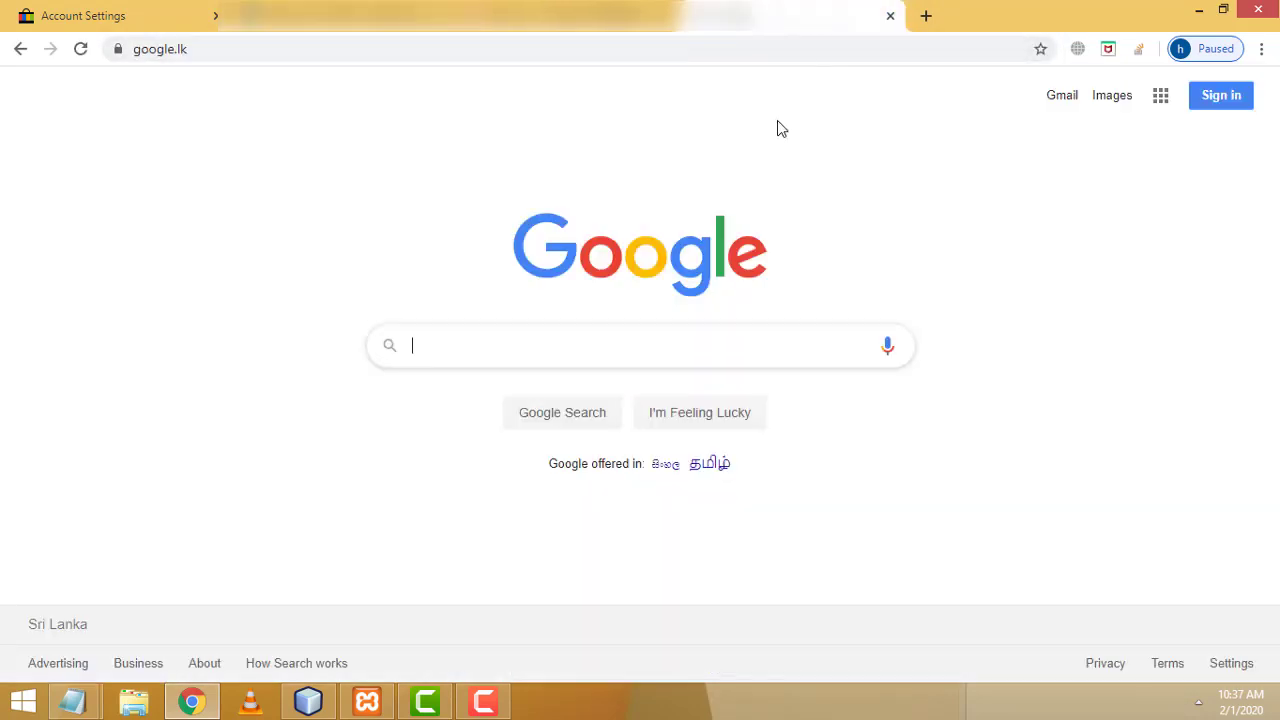
text(ph)
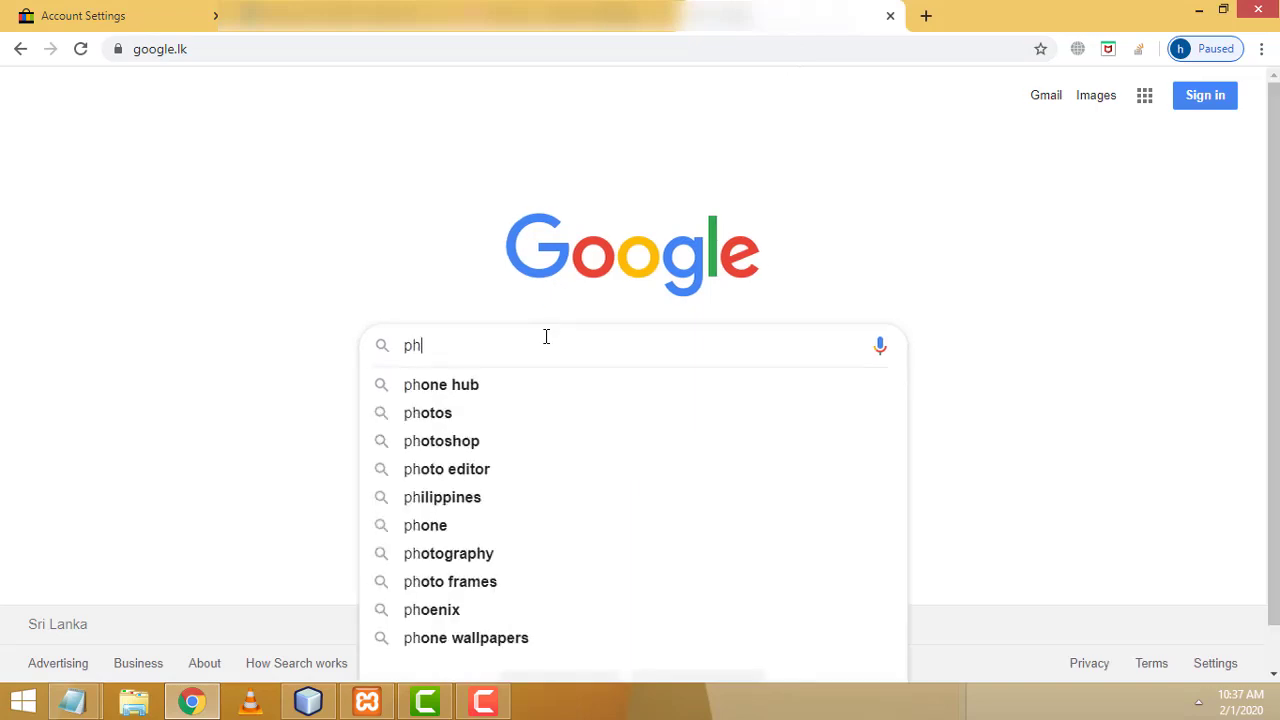
text(ilippines )
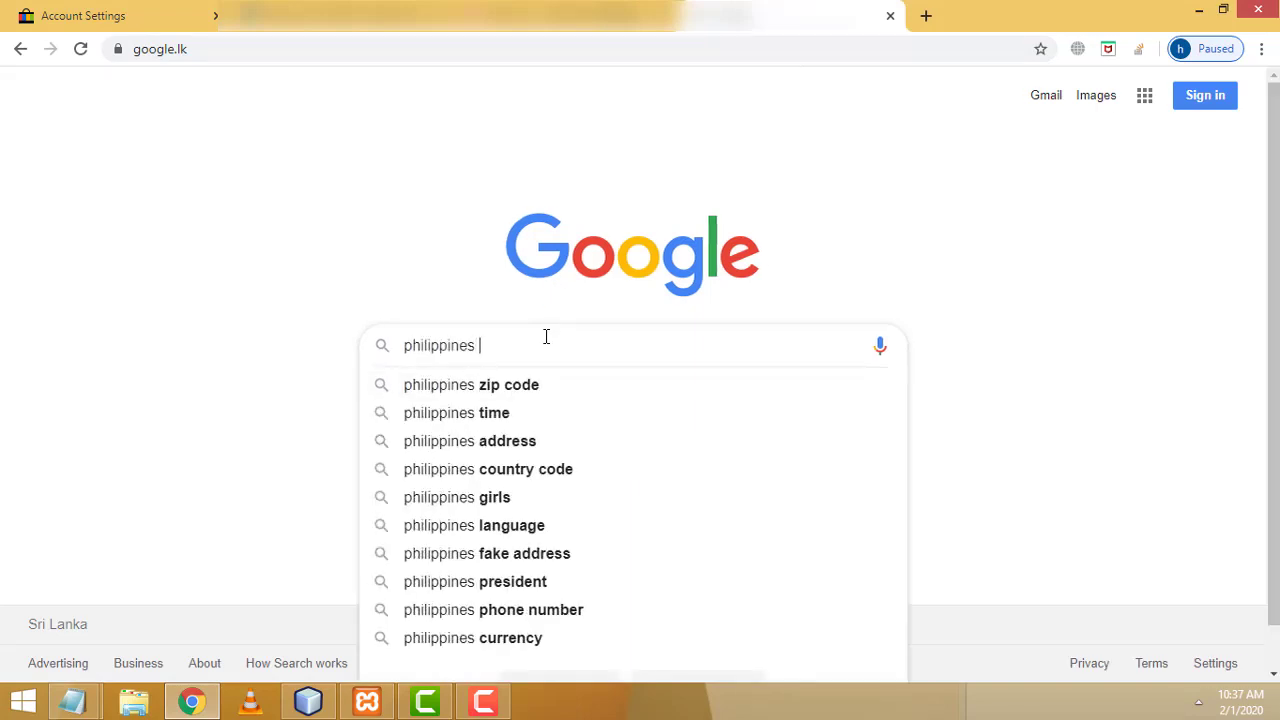
text(a)
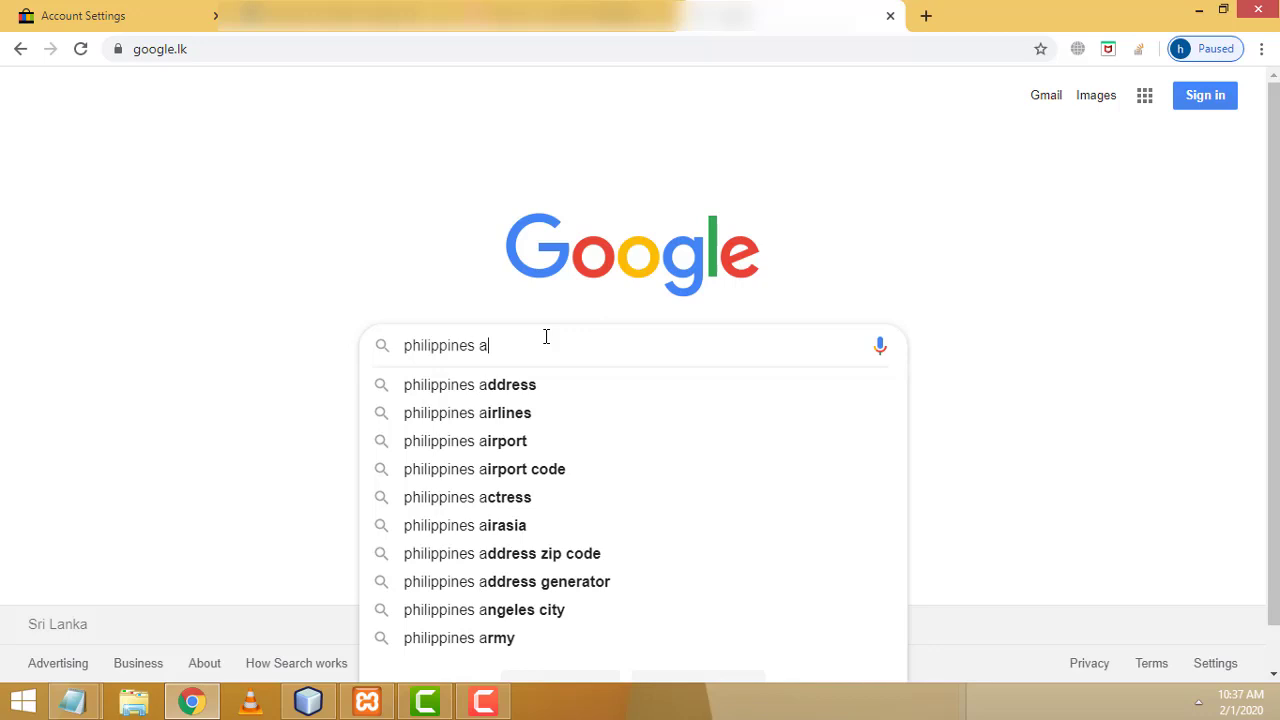
key(Down)
text(g)
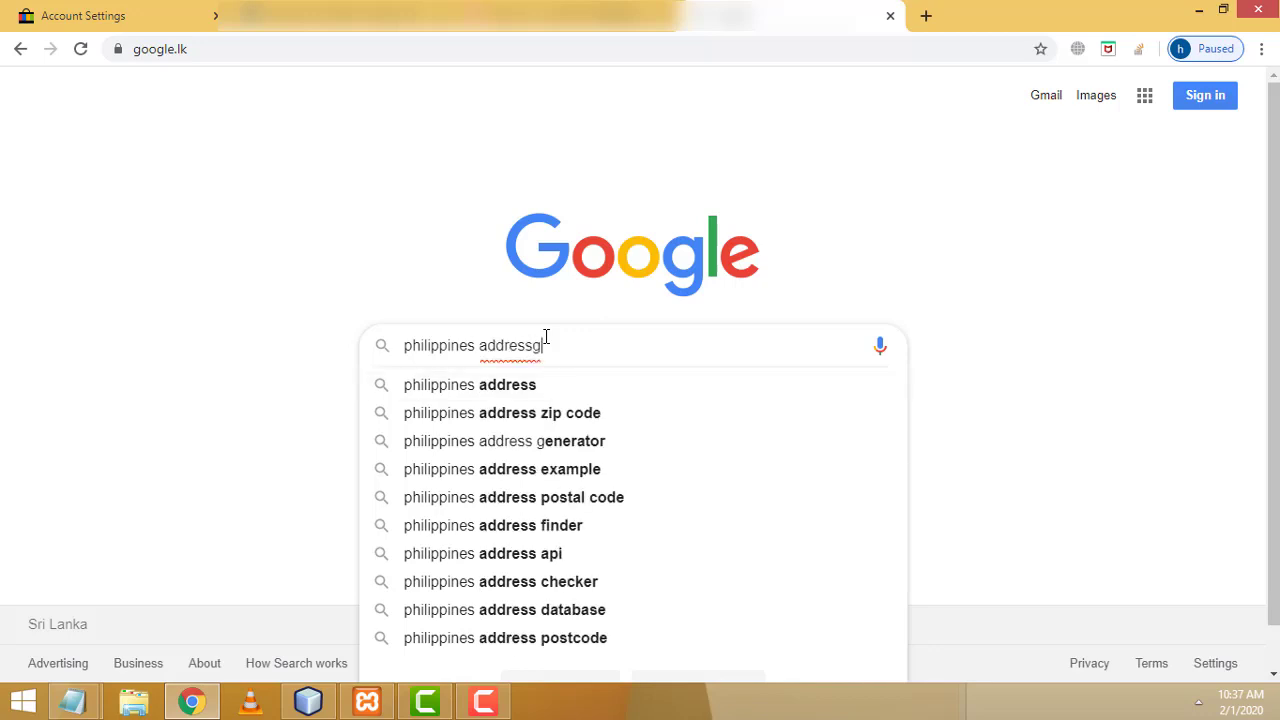
key(BackSpace)
text(ge)
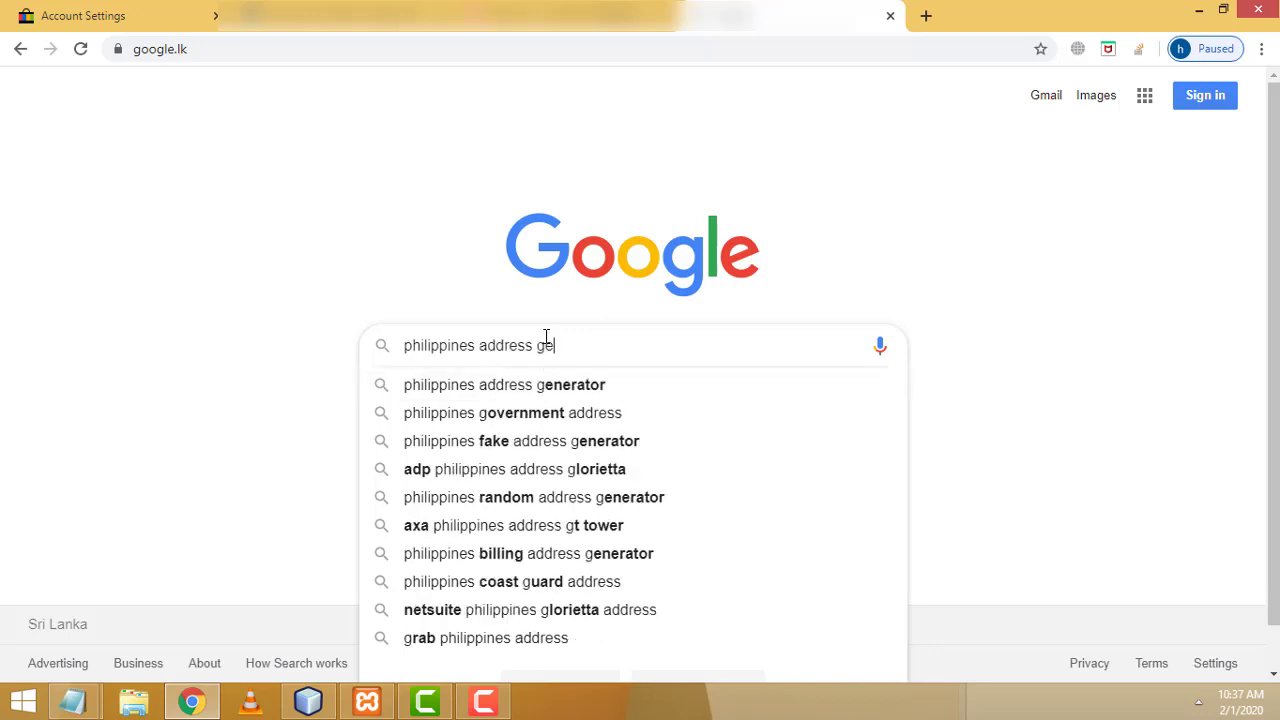
key(Down)
key(Return)
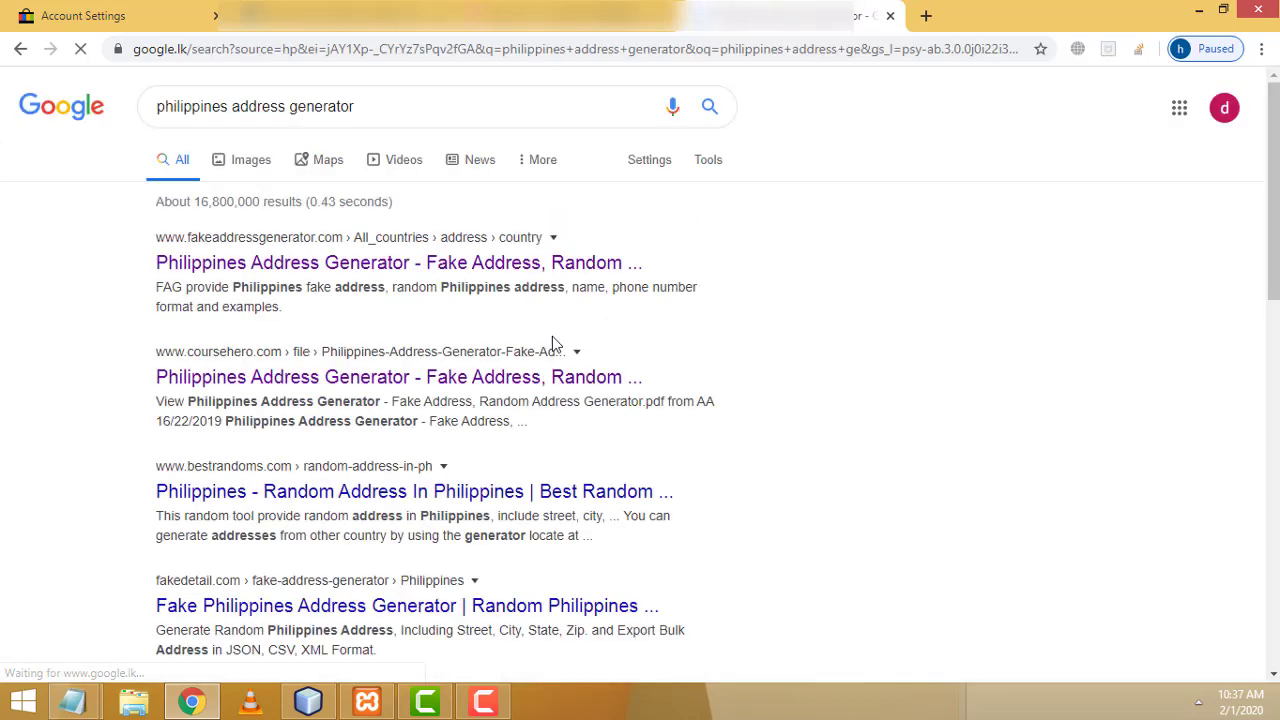
click(366, 261)
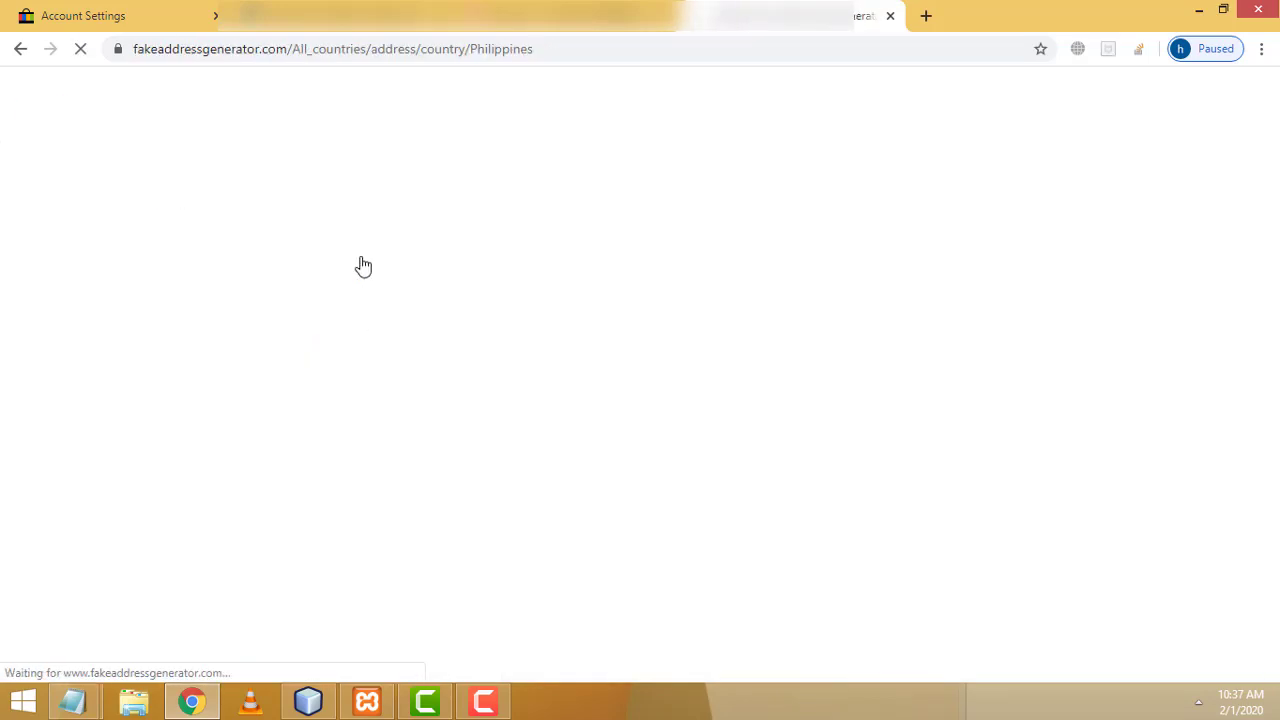
- Scroll the Philippines page to the generated identity's Basic Information and Address sections
scroll(677, 340, down, 2)
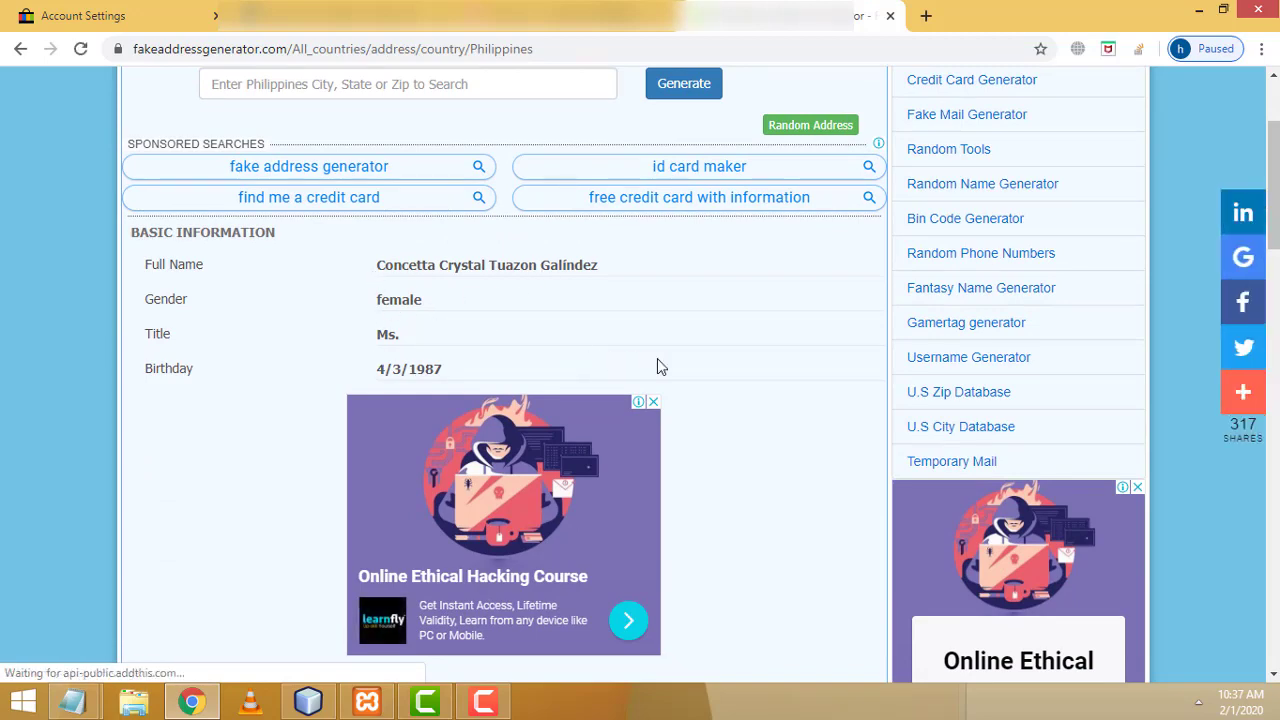
scroll(660, 359, down, 1)
scroll(757, 357, down, 1)
scroll(757, 357, up, 1)
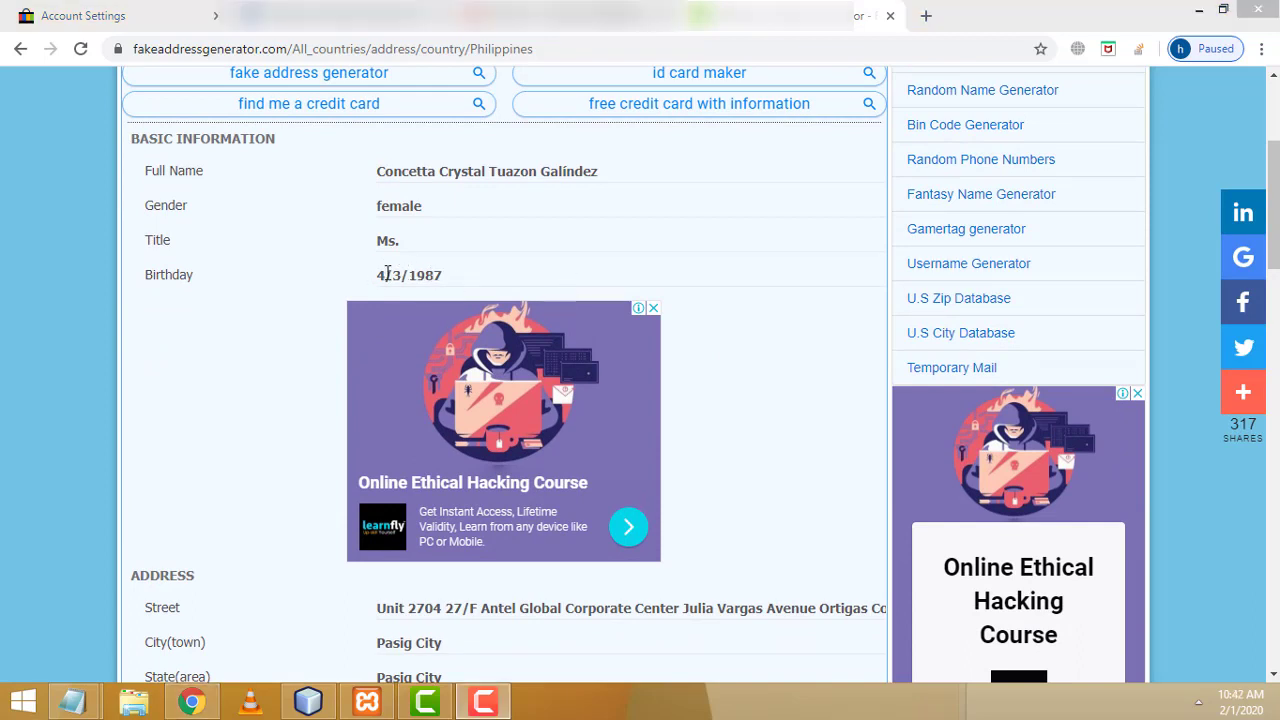
- Enter the generator's birthday 04/03/1987 as the date of birth on the PayPal form
click(330, 16)
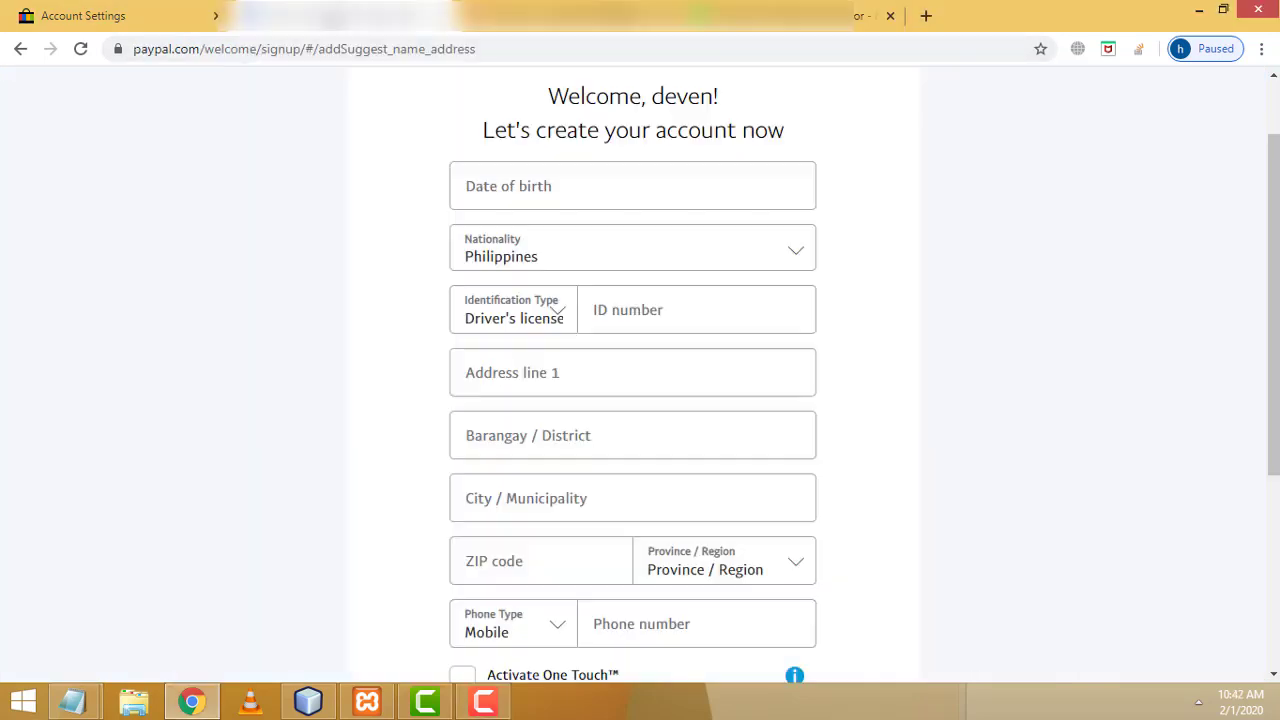
click(793, 181)
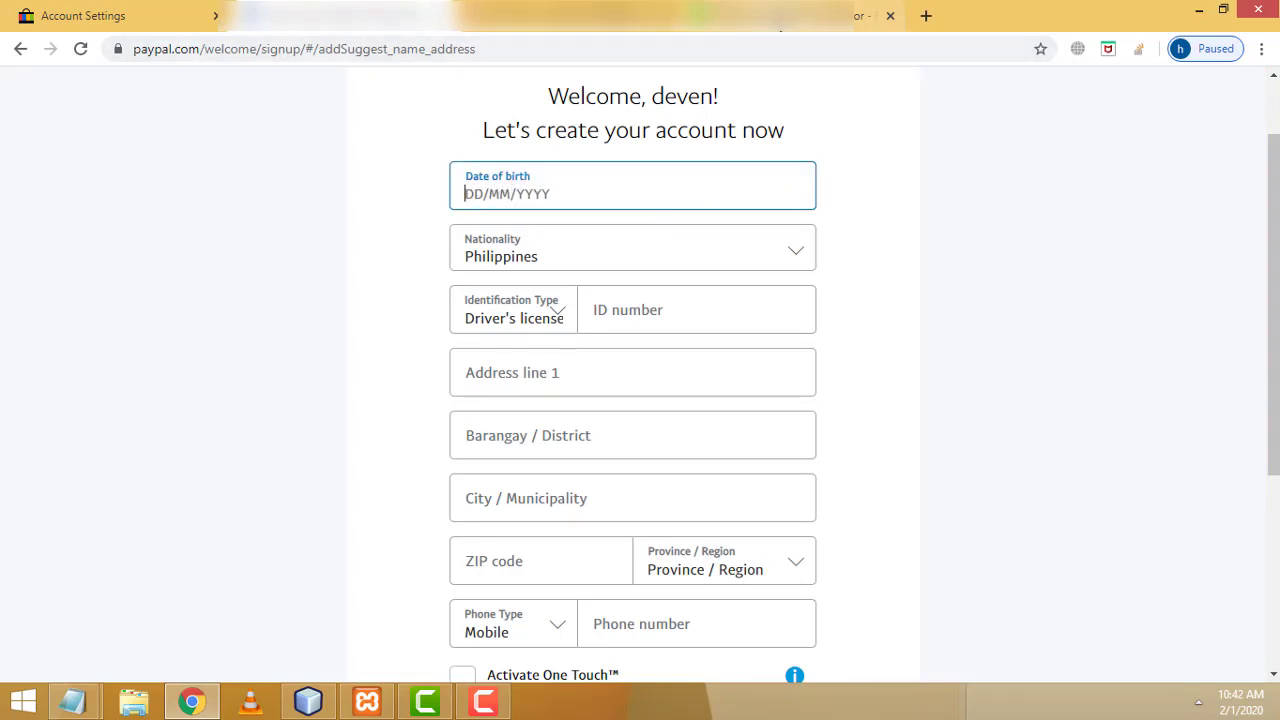
click(790, 12)
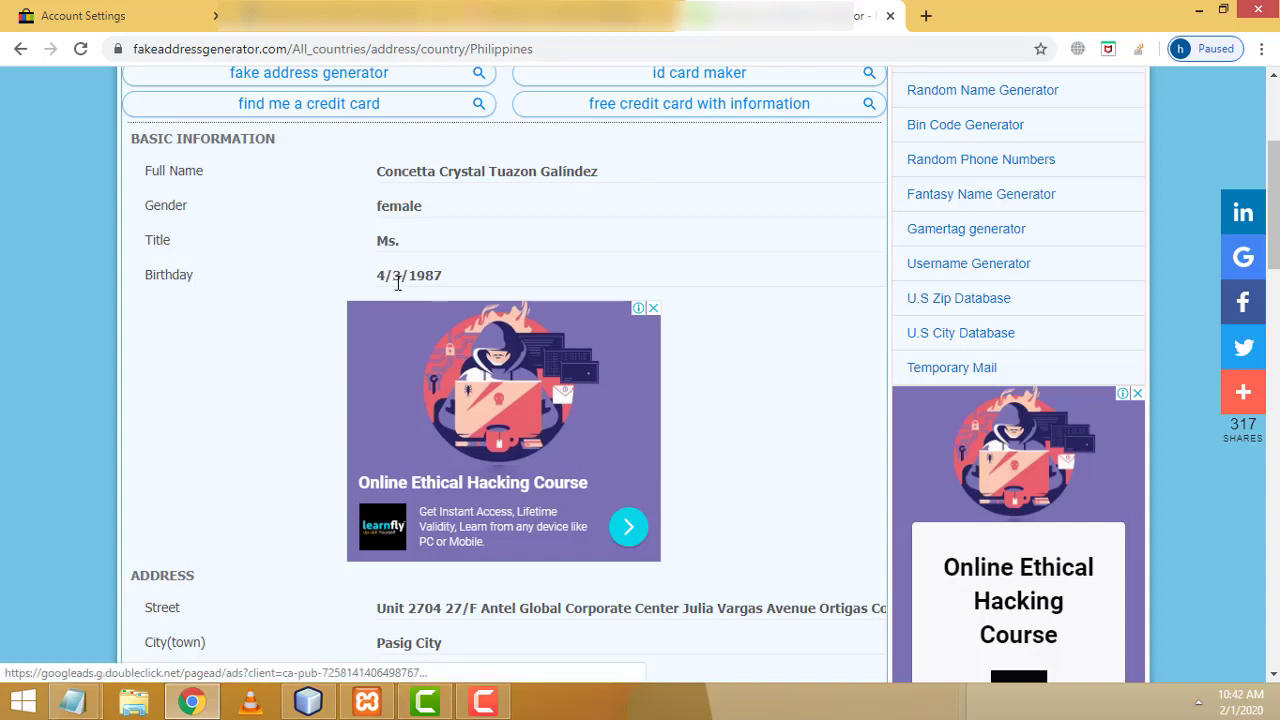
click(350, 15)
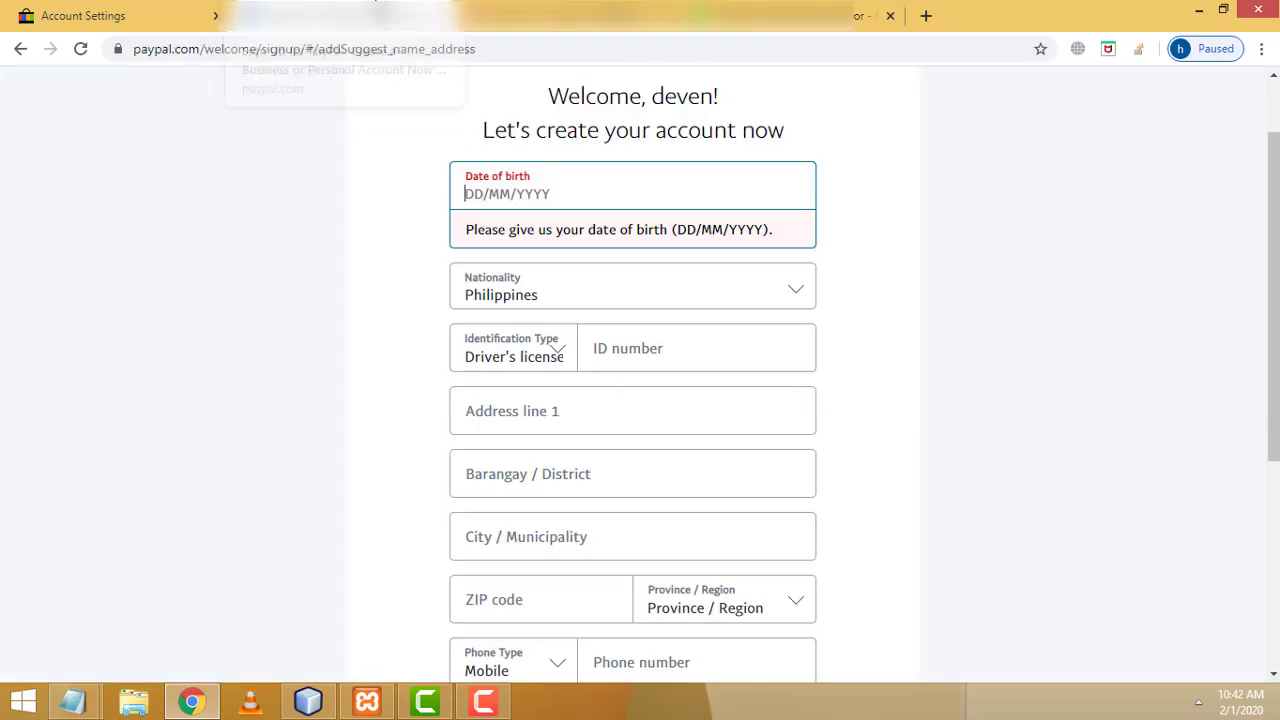
click(523, 163)
text(04/)
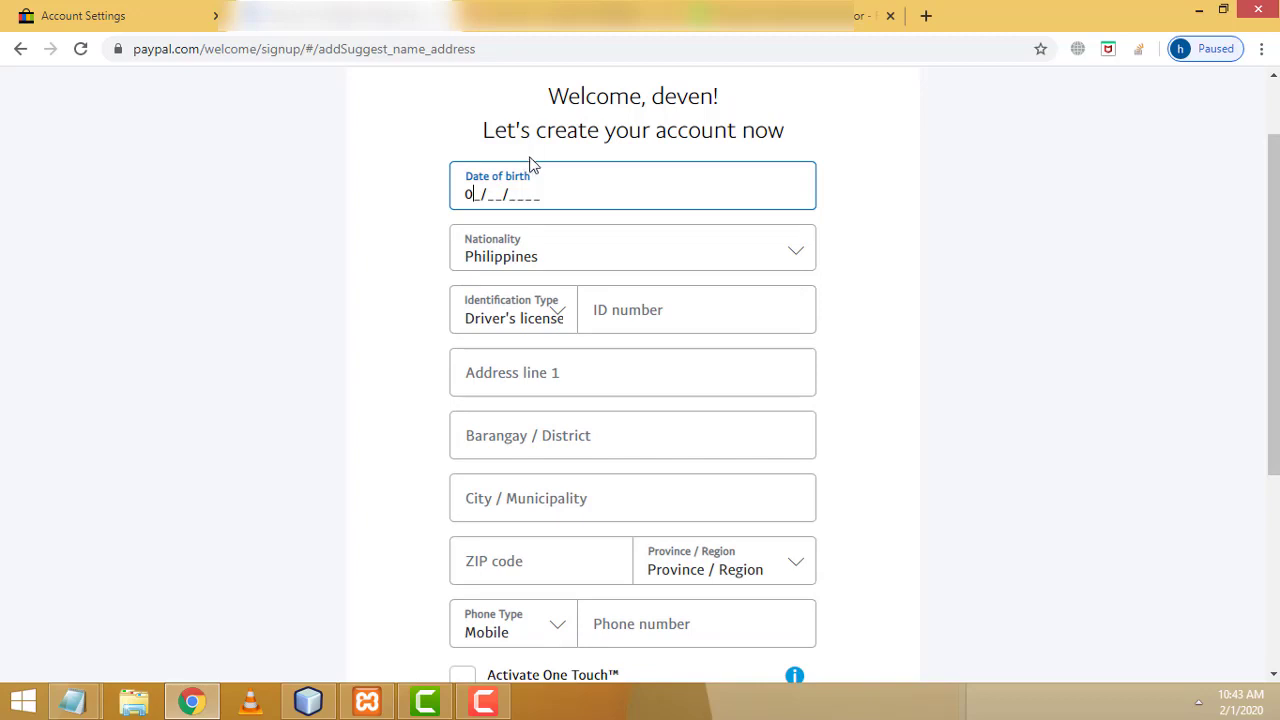
text(03/1987)
click(903, 207)
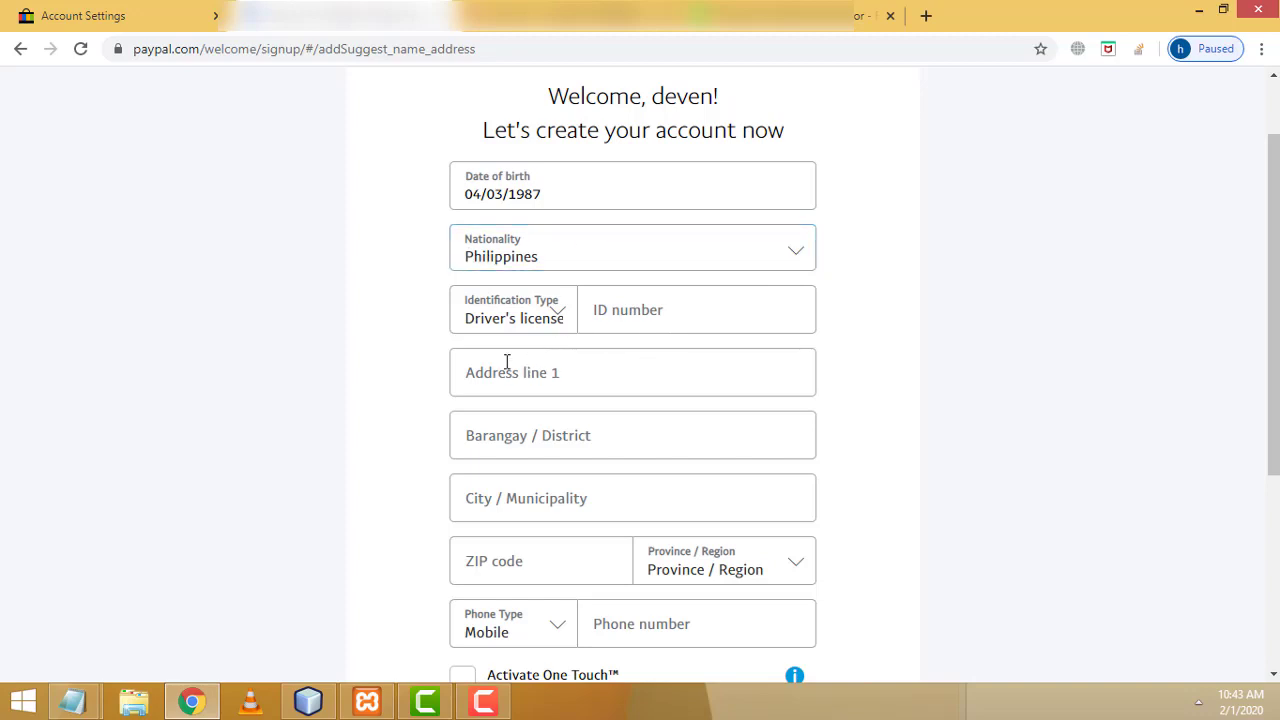
click(556, 374)
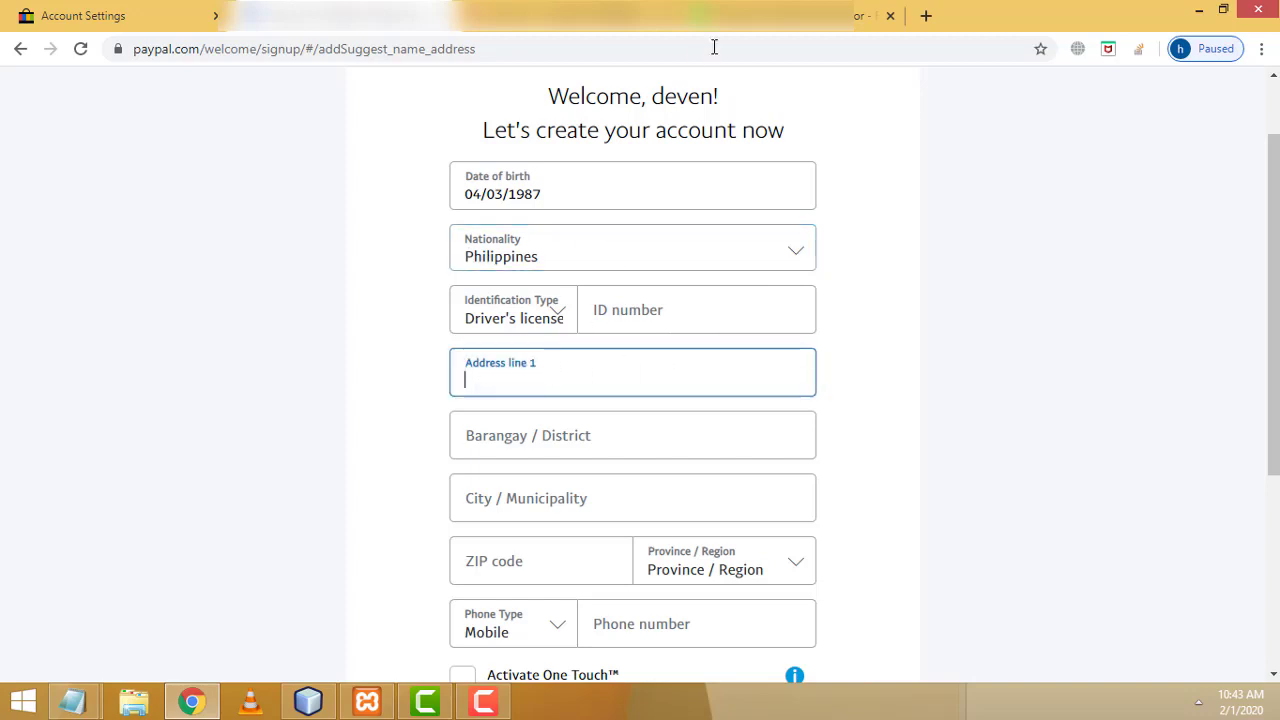
- Copy the generated street address into Address line 1
click(763, 15)
scroll(734, 363, down, 3)
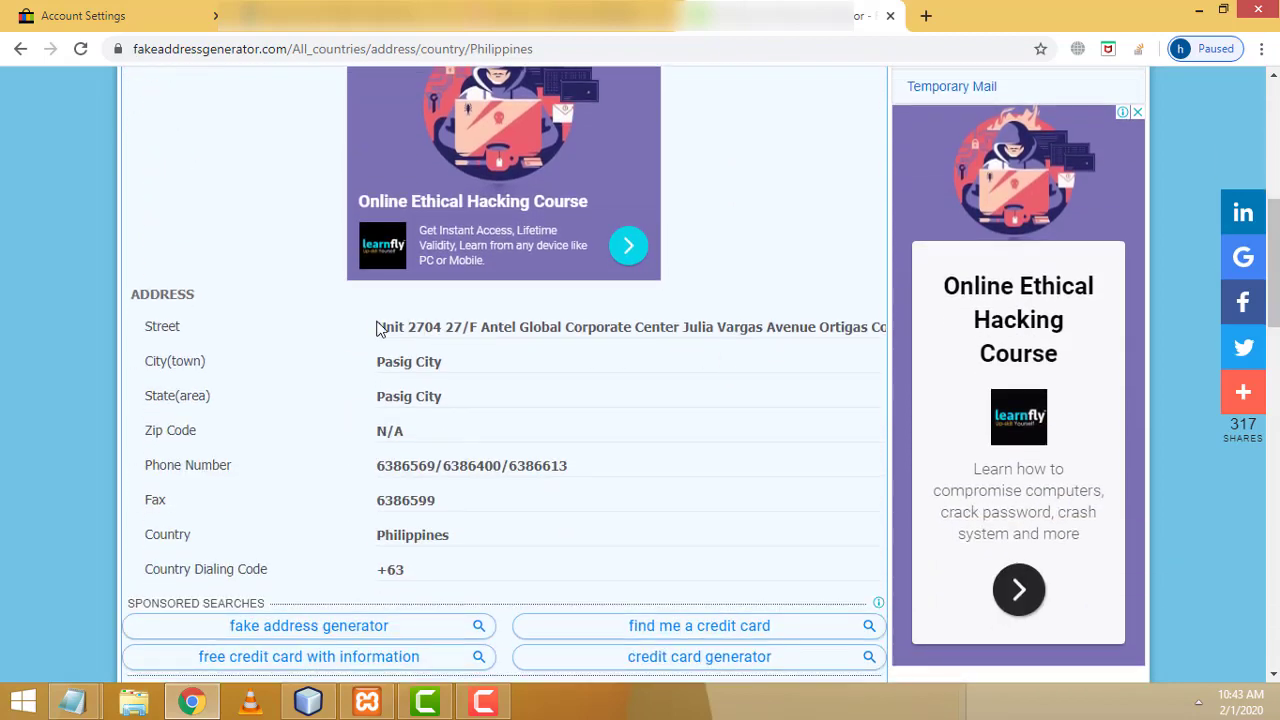
click(382, 322)
drag(382, 322, 995, 338)
key(ctrl+c)
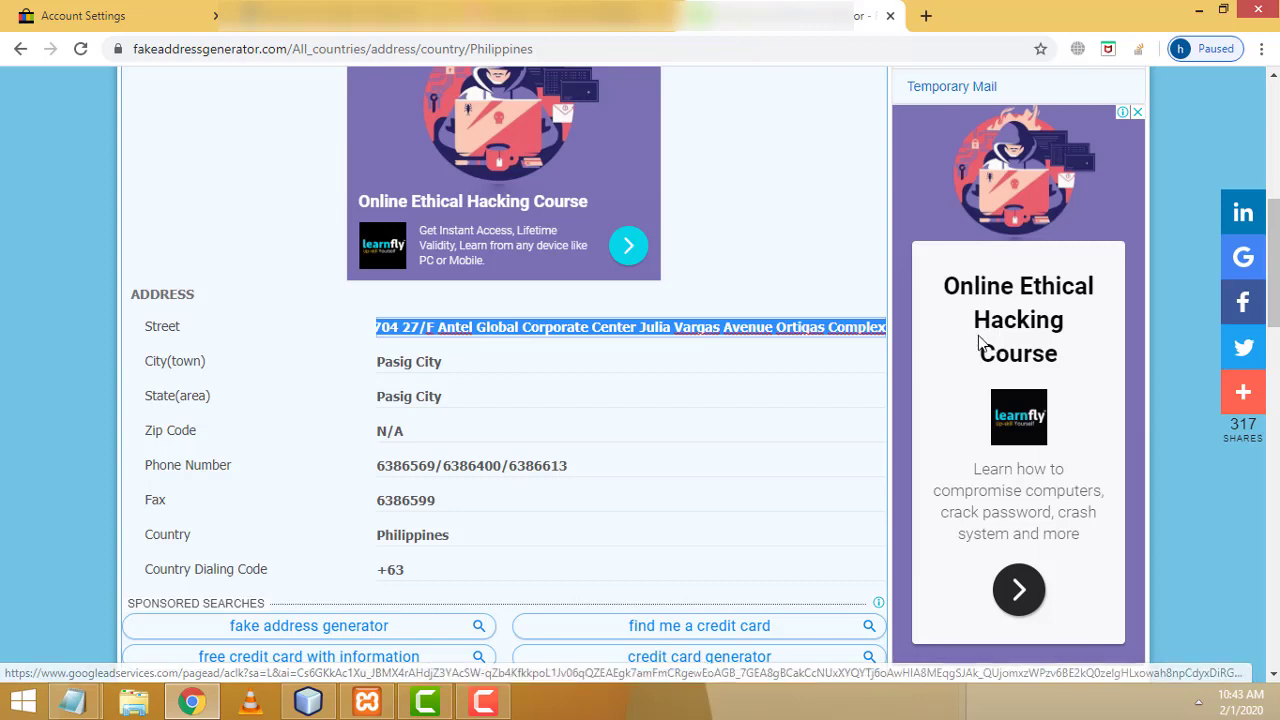
key(alt+Tab)
click(868, 429)
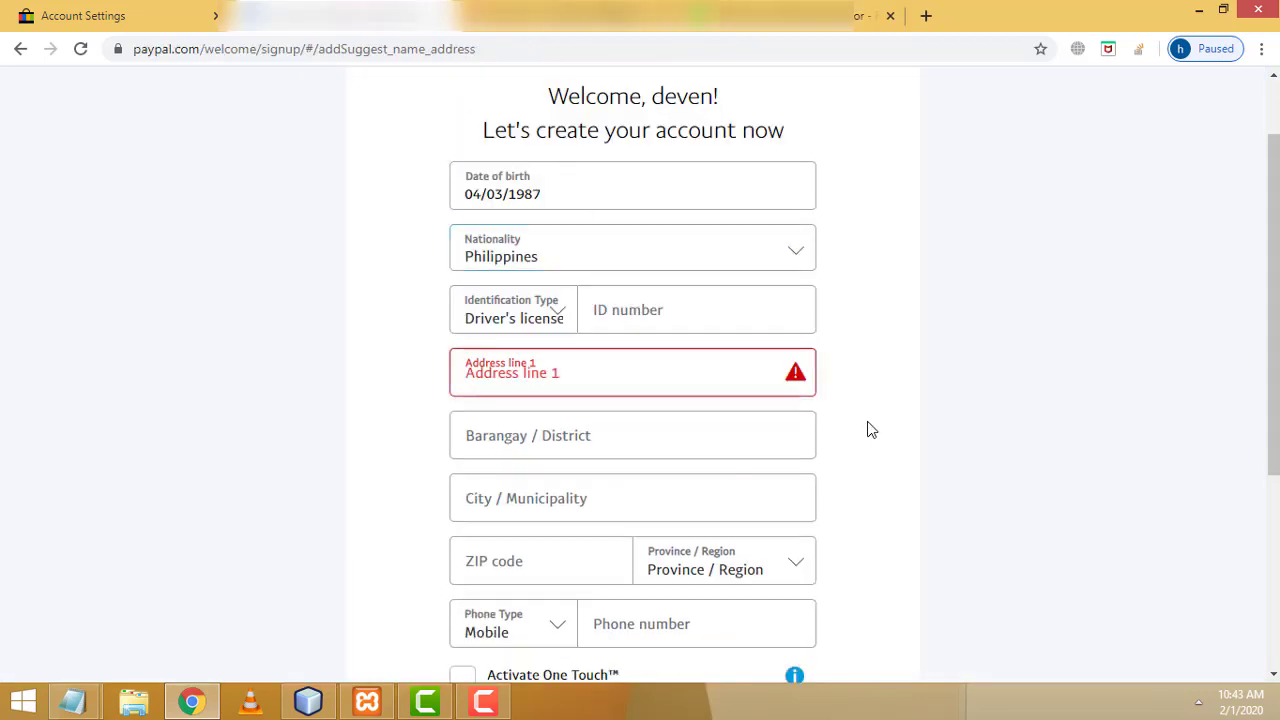
click(619, 378)
key(ctrl+v)
click(918, 421)
click(743, 380)
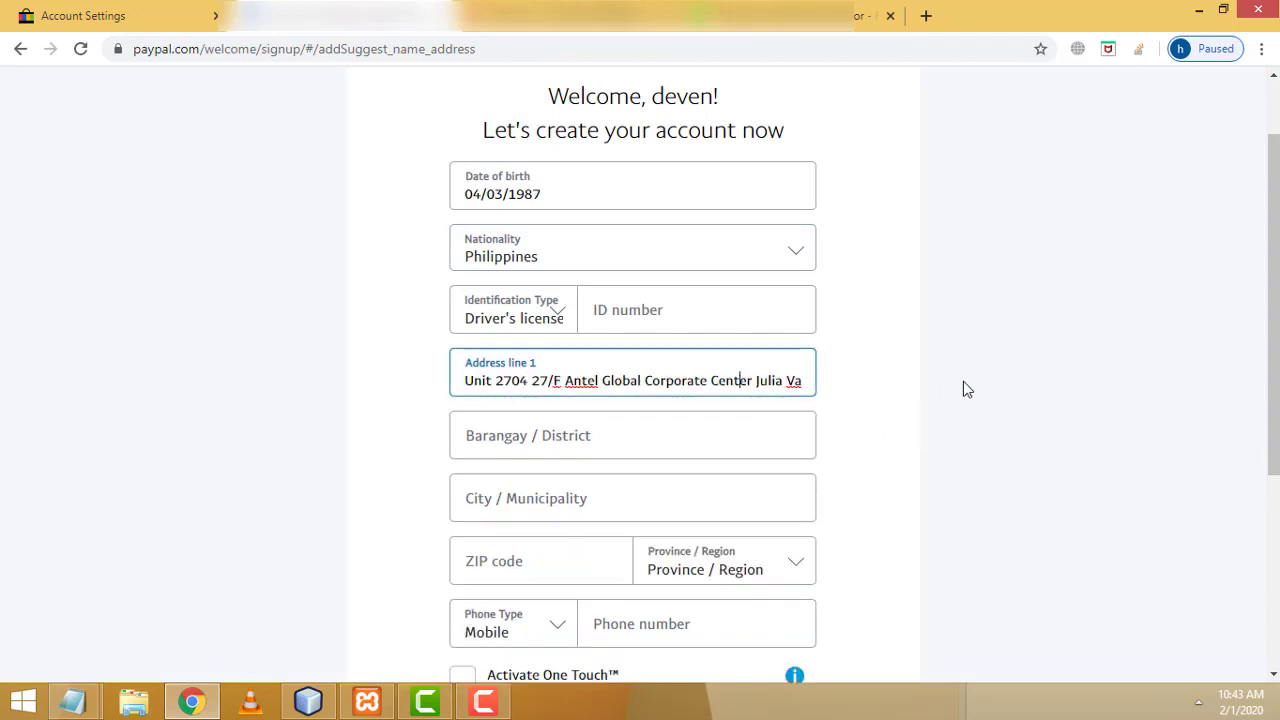
key(Right)
key(Right)
key(Right)
key(Right)
key(Right)
key(Right)
key(Right)
key(Right)
key(Right)
key(Right)
key(Right)
key(Right)
key(Right)
key(Right)
key(Right)
key(Right)
key(Right)
key(Right)
key(Right)
key(Right)
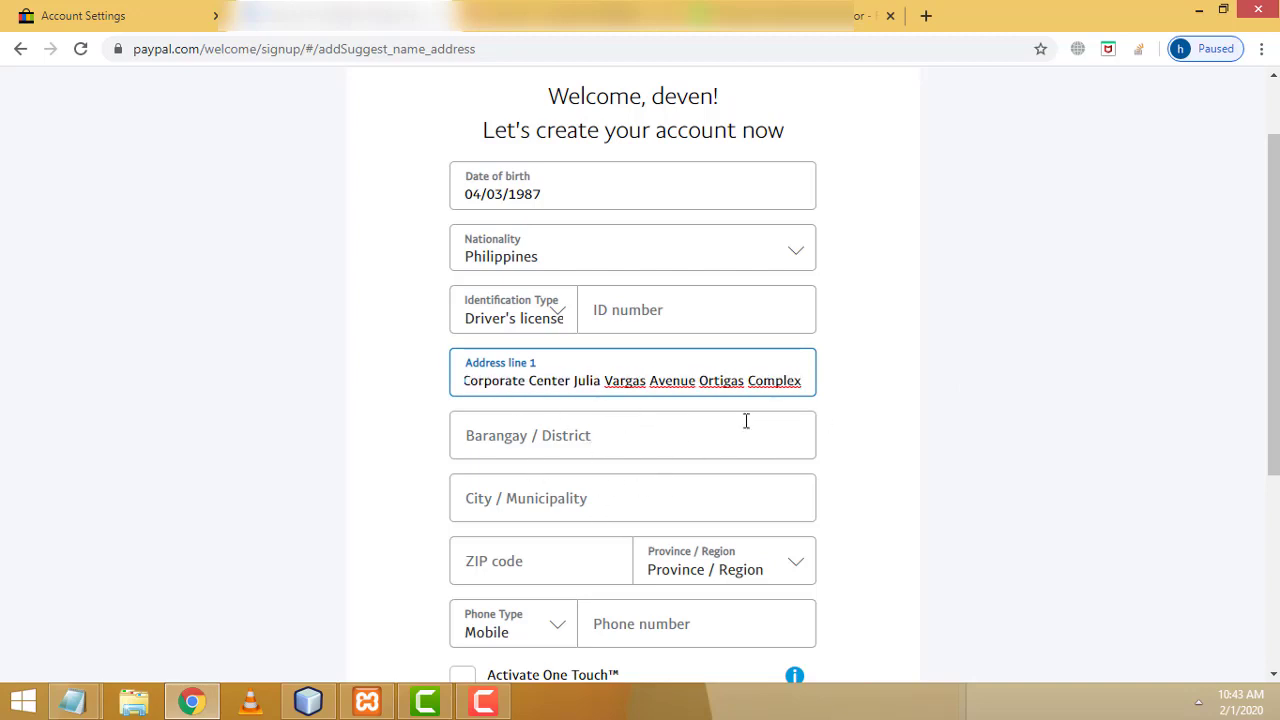
scroll(781, 416, down, 1)
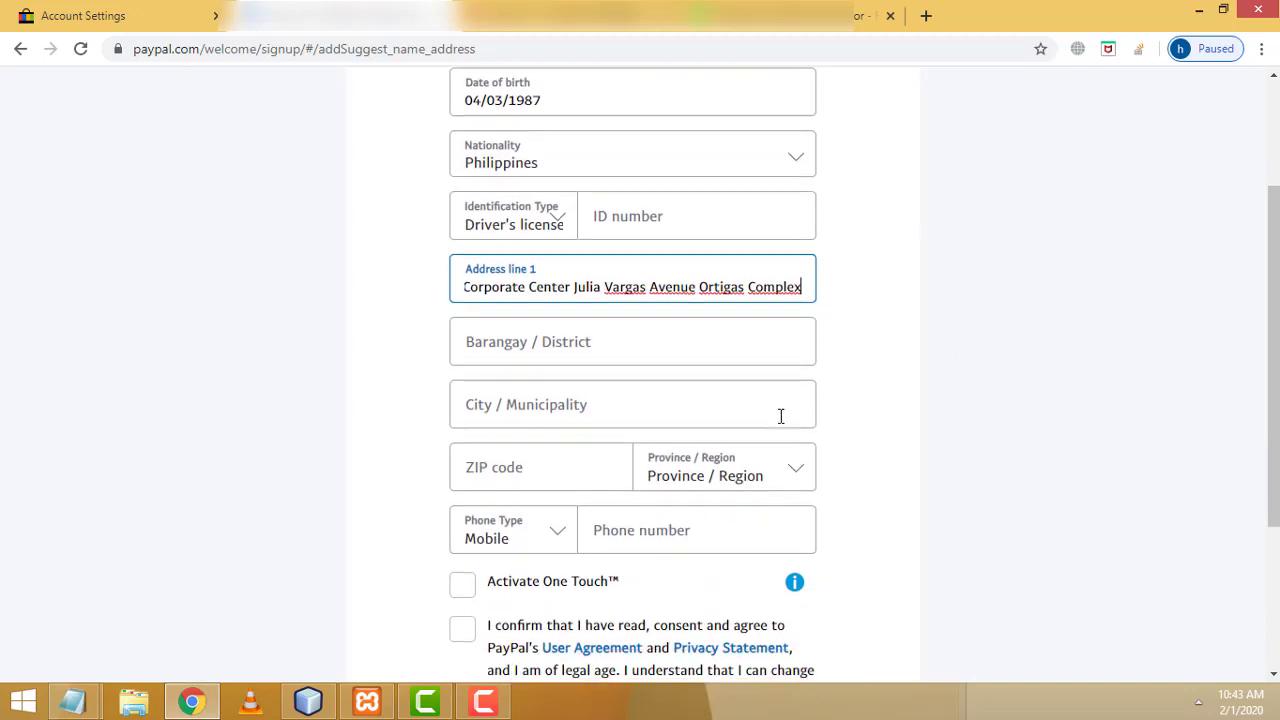
- Copy Pasig City from the generator into the City / Municipality field
click(758, 14)
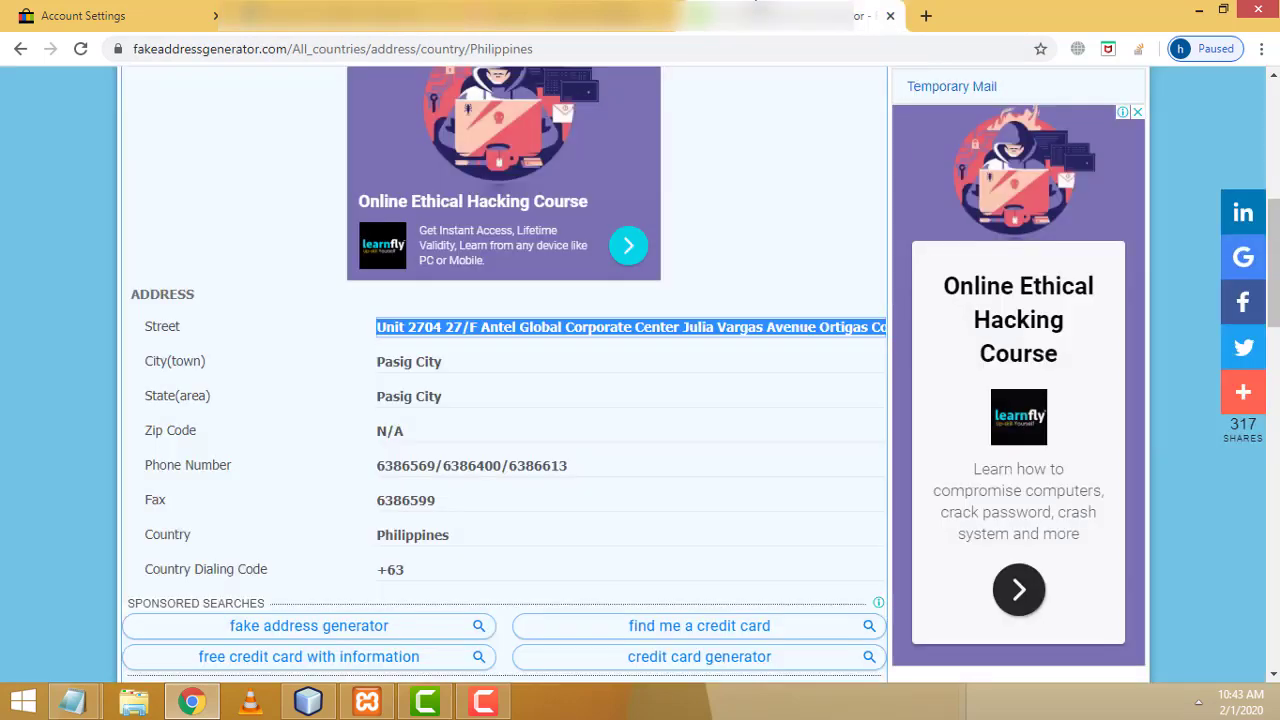
click(522, 366)
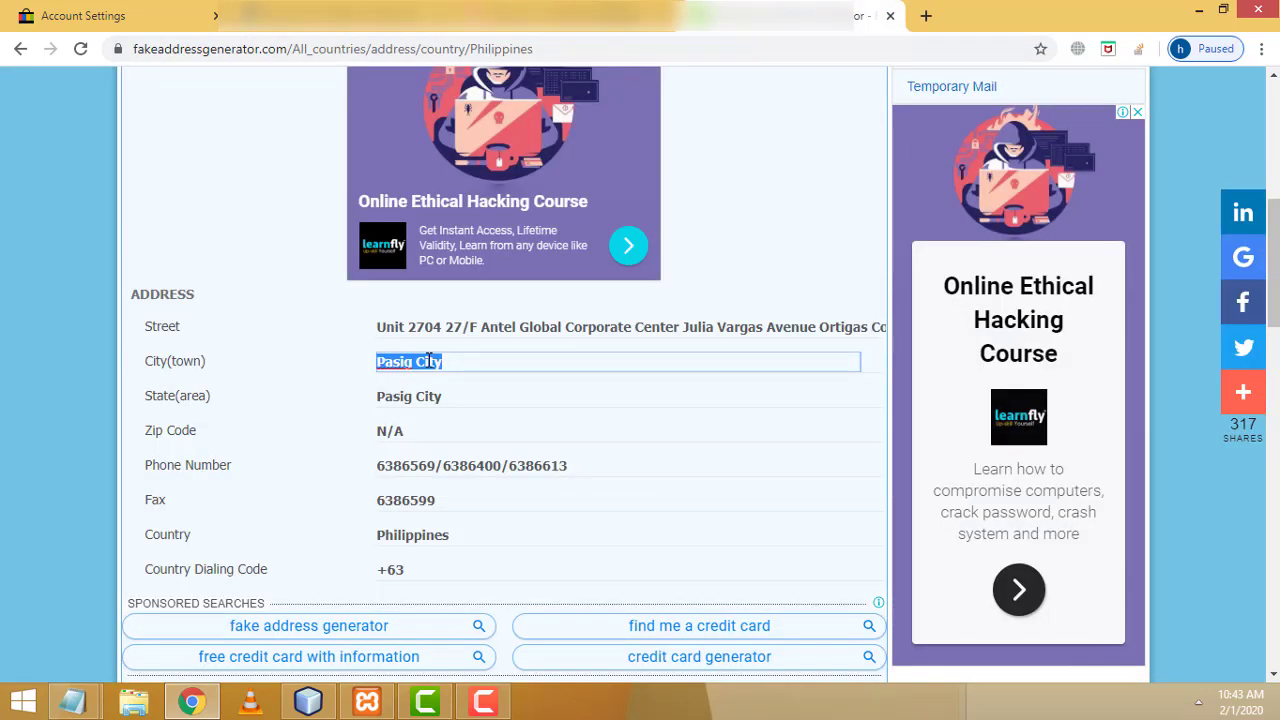
drag(450, 361, 372, 368)
key(ctrl+c)
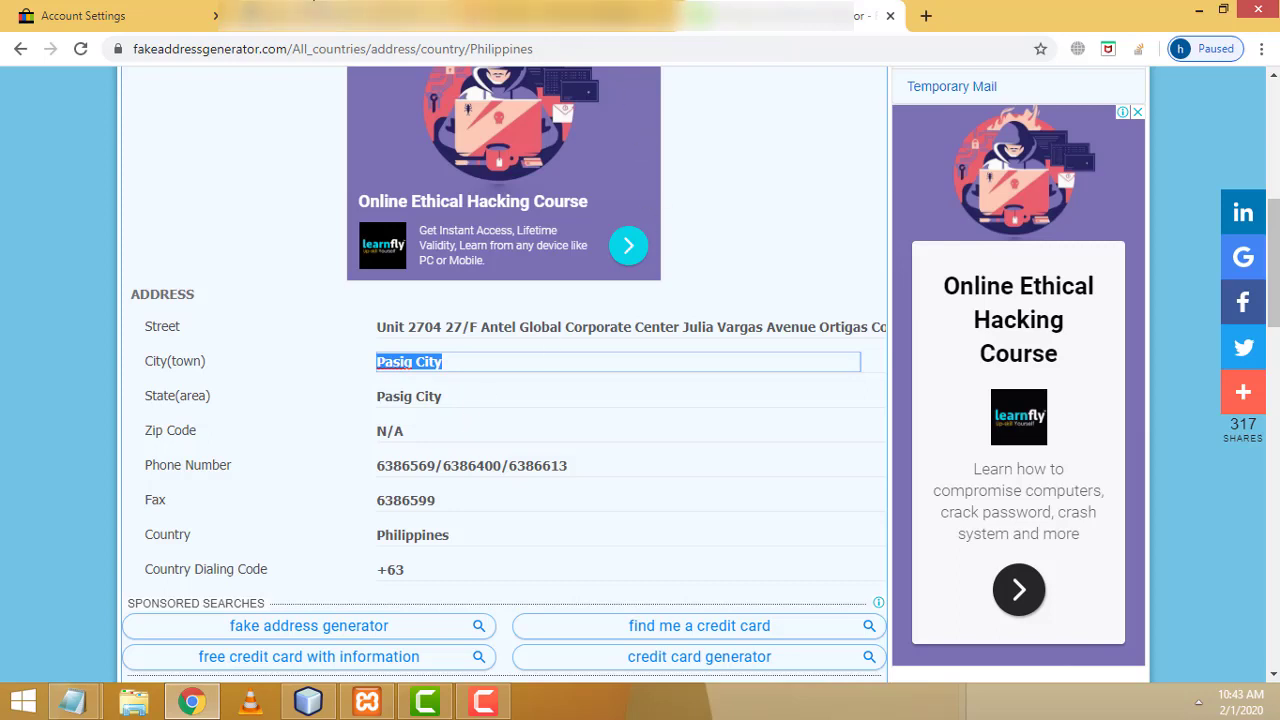
click(380, 15)
click(583, 404)
key(ctrl+v)
click(872, 420)
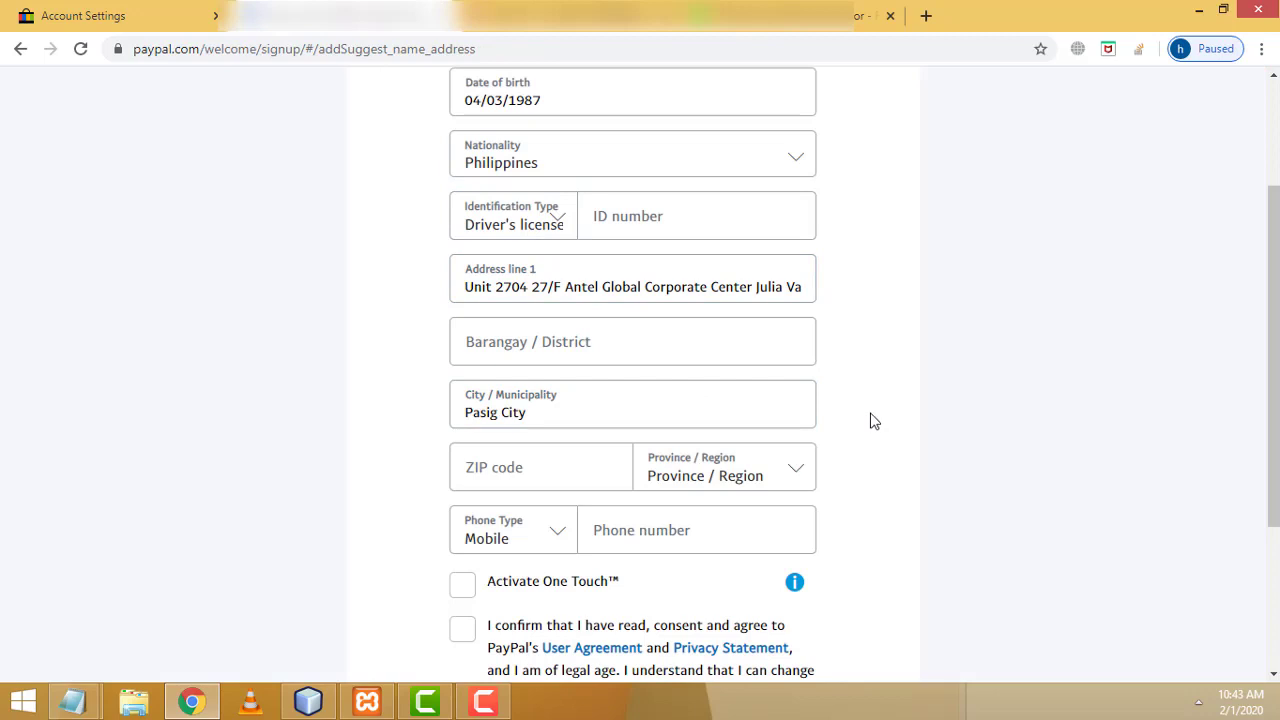
- Review the generated Philippines address and finance details in Fake Address Generator
scroll(870, 421, down, 1)
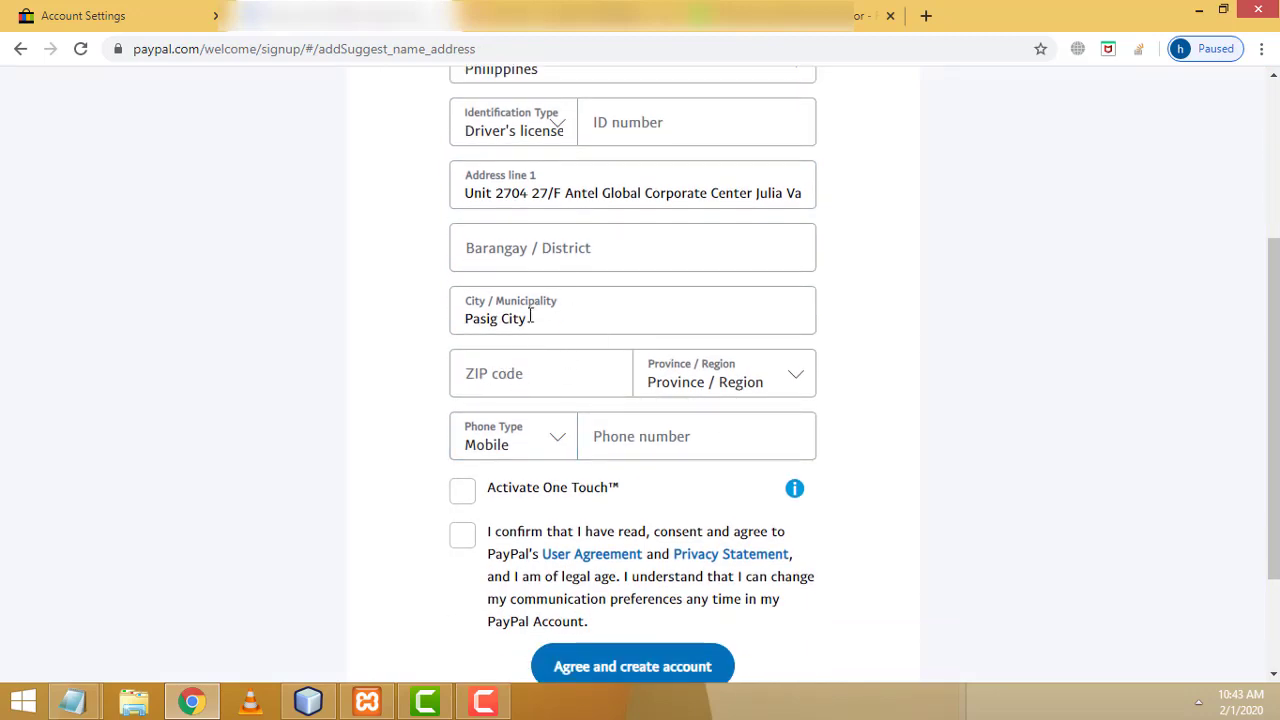
click(790, 15)
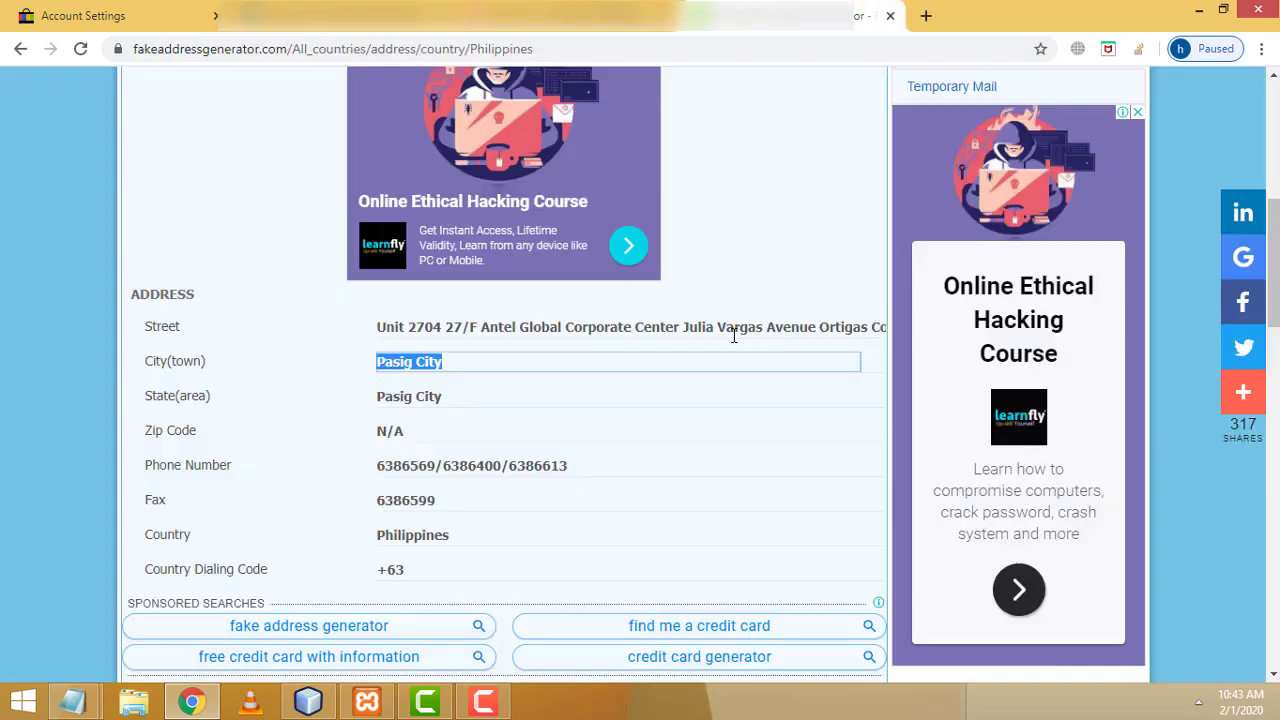
scroll(733, 336, down, 1)
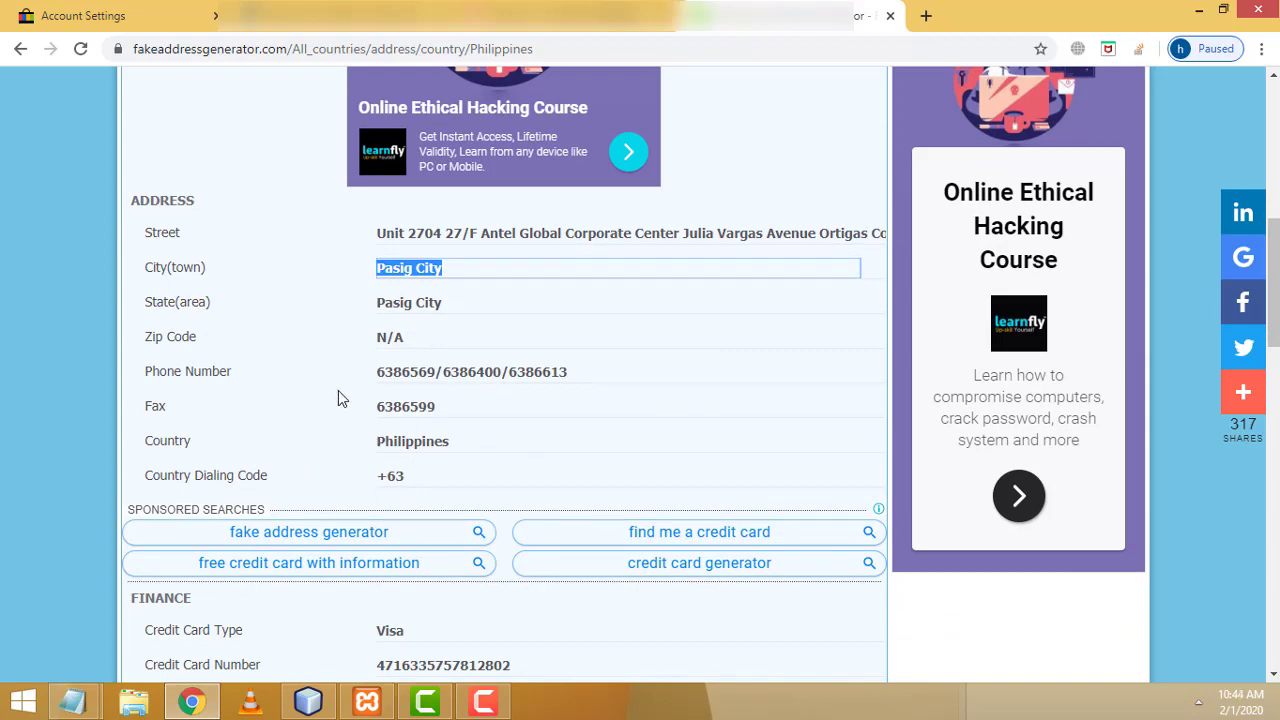
scroll(471, 376, down, 2)
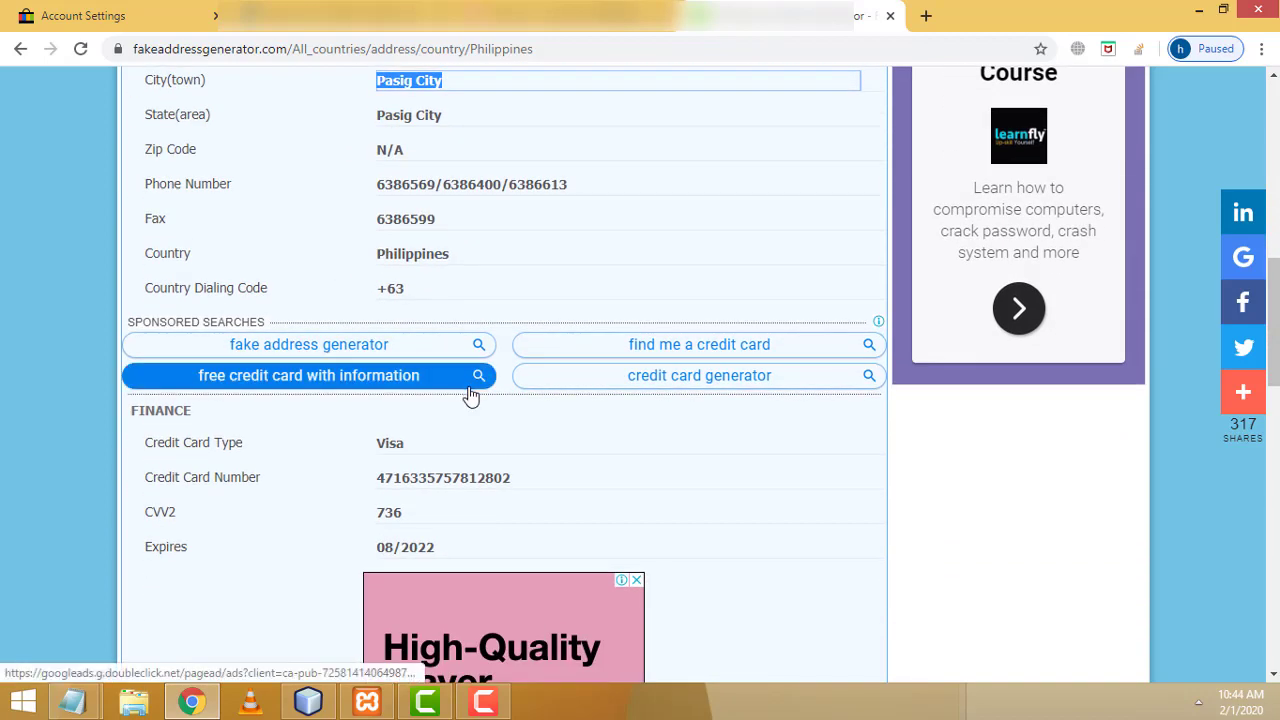
scroll(471, 392, up, 1)
scroll(473, 461, down, 2)
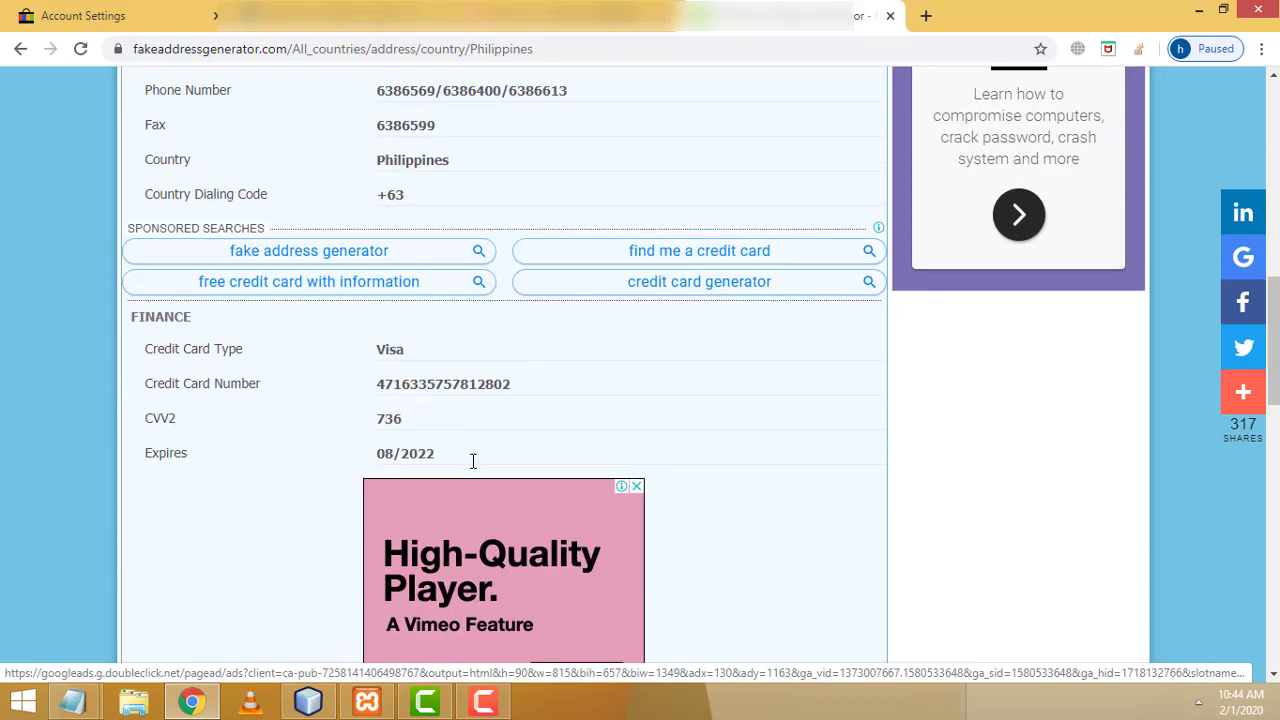
scroll(470, 425, up, 3)
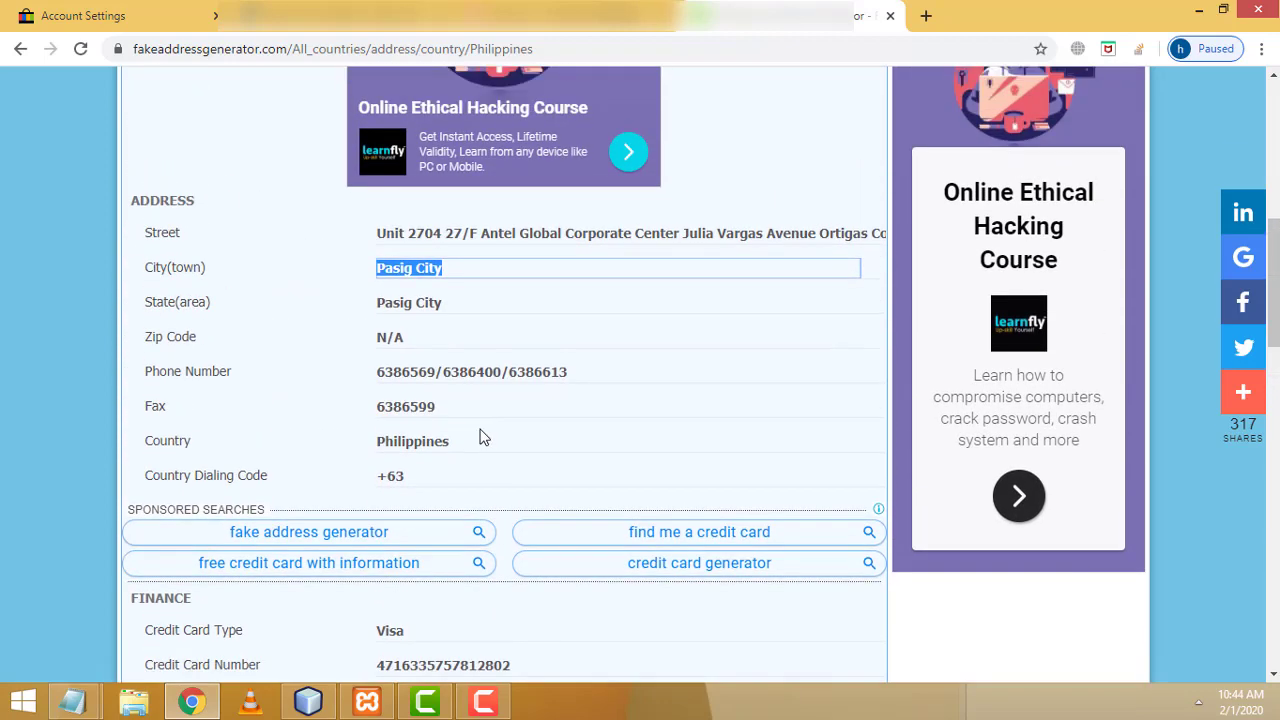
scroll(826, 466, up, 5)
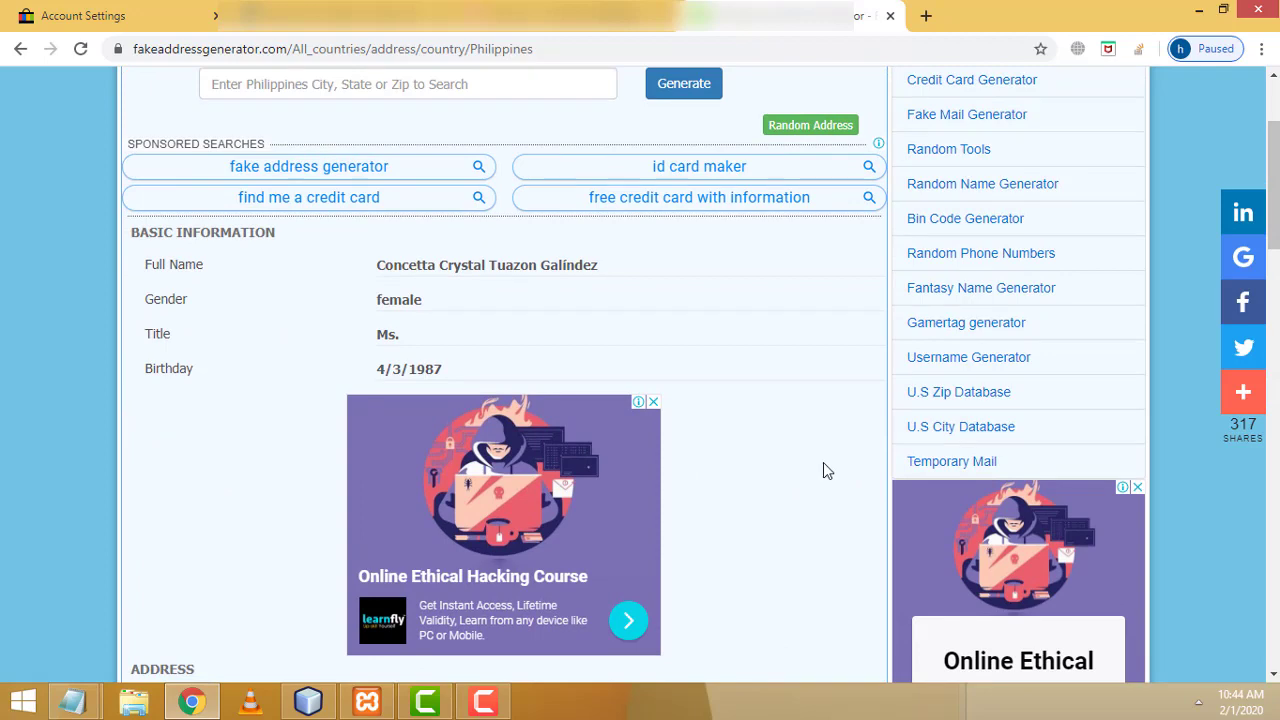
scroll(820, 470, down, 1)
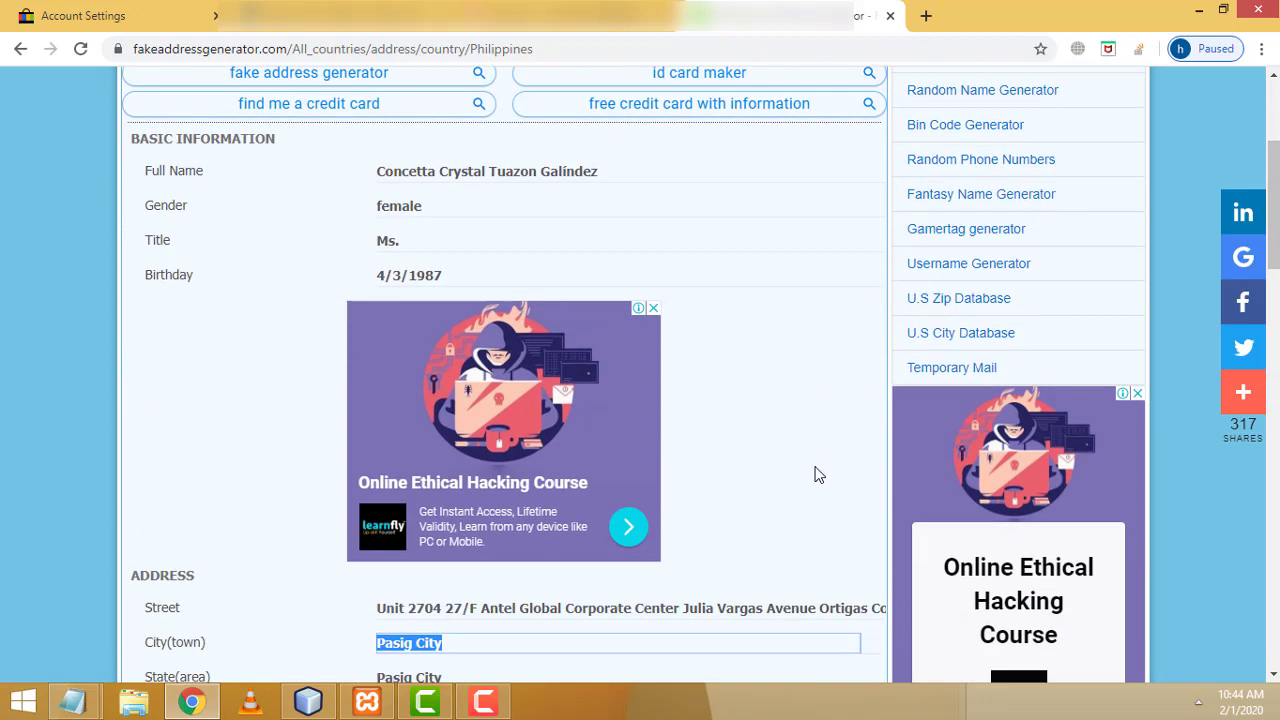
scroll(814, 472, up, 1)
scroll(814, 474, down, 4)
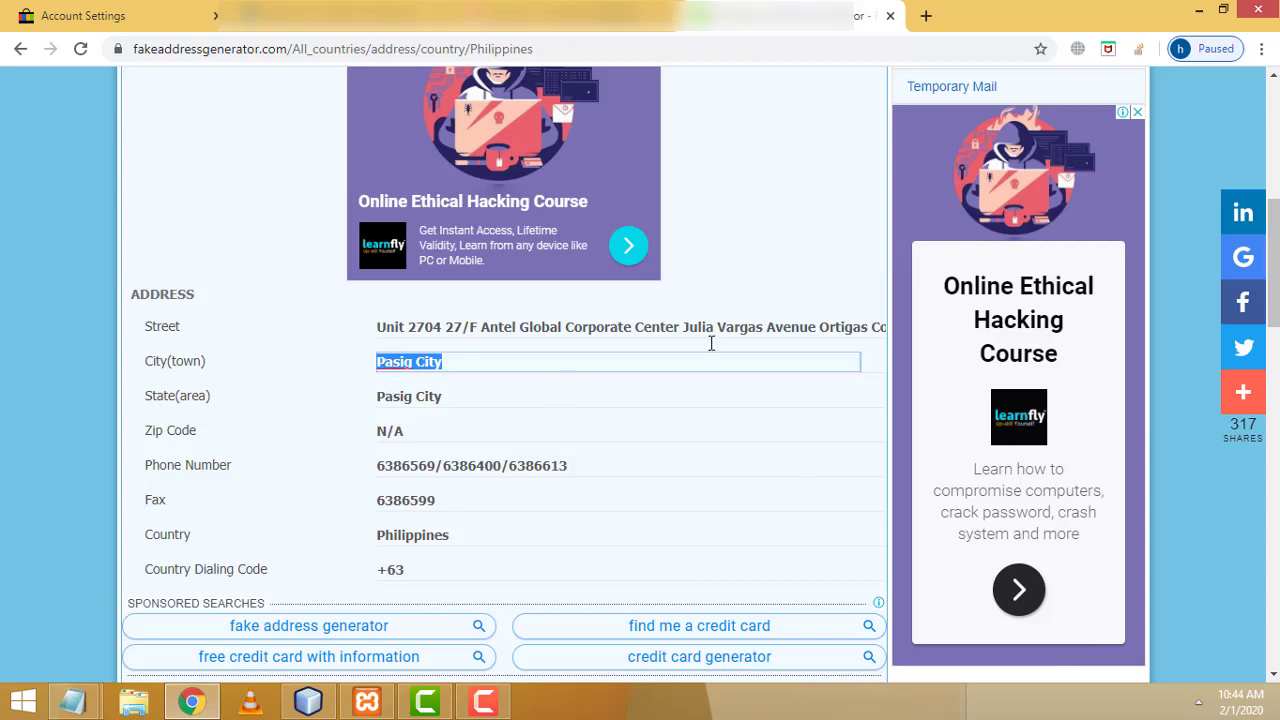
- Open a new browser tab and go to Google
click(926, 15)
text(google.lk)
key(Return)
- Search Google for the Pasig City zip code, copy 1800, and return to the PayPal tab
key(ctrl+v)
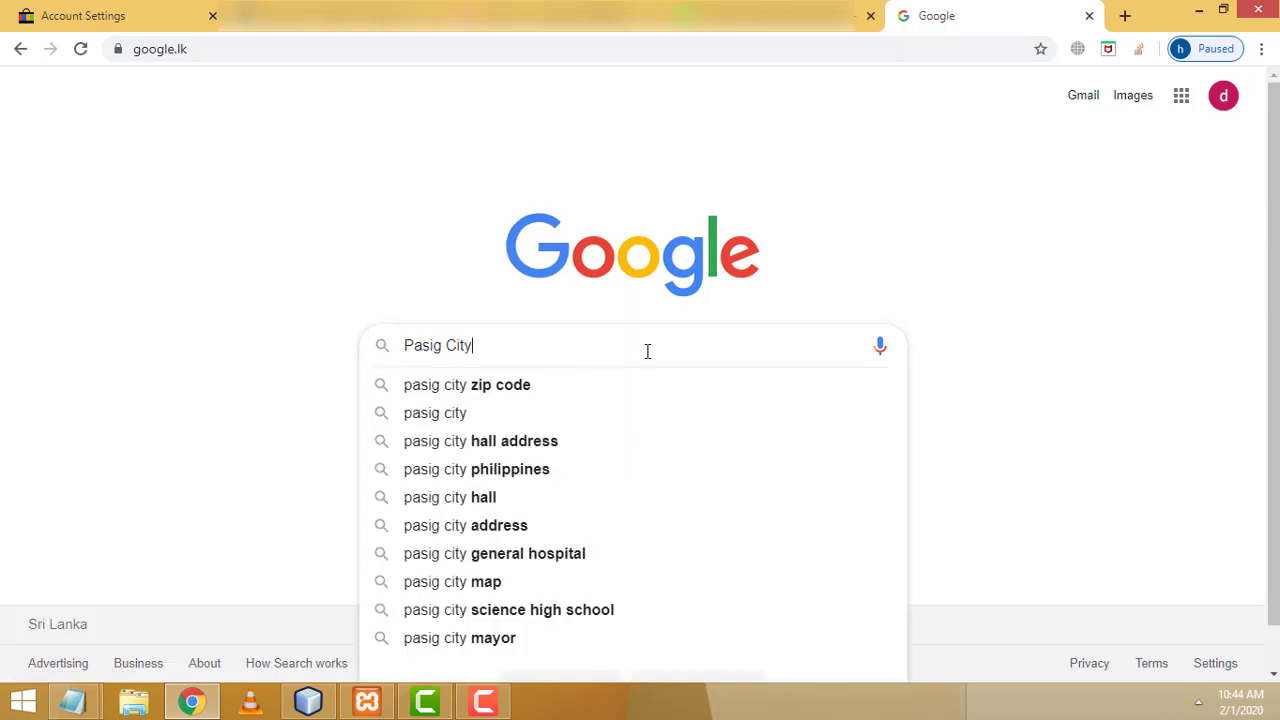
click(533, 388)
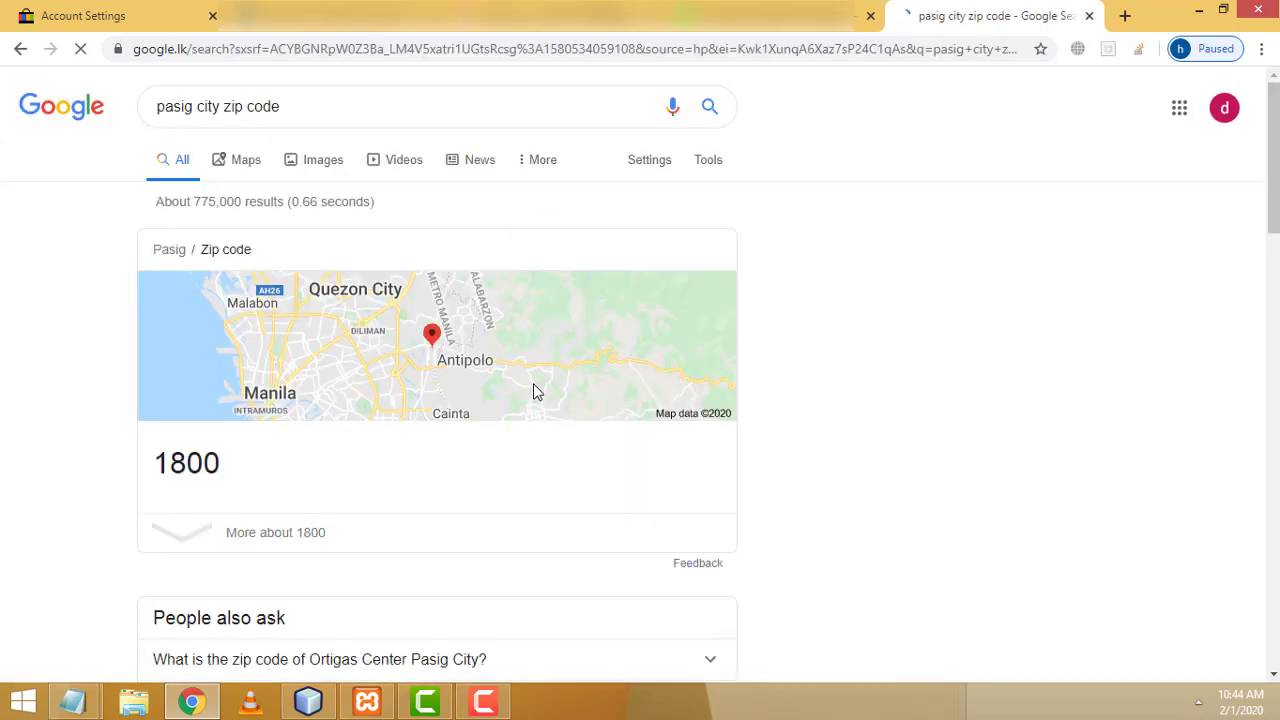
scroll(540, 390, down, 1)
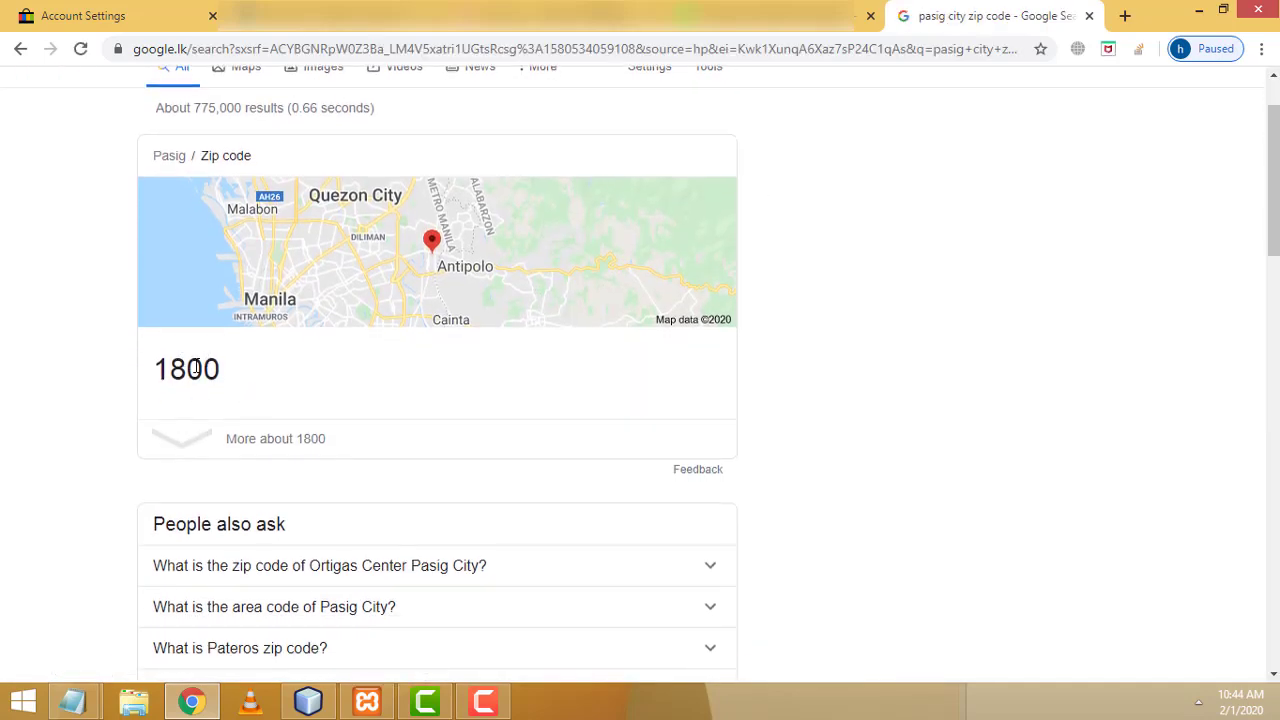
double_click(196, 368)
key(ctrl+c)
click(378, 15)
- Paste 1800 into the ZIP code field and browse the Province / Region list
click(546, 377)
key(ctrl+v)
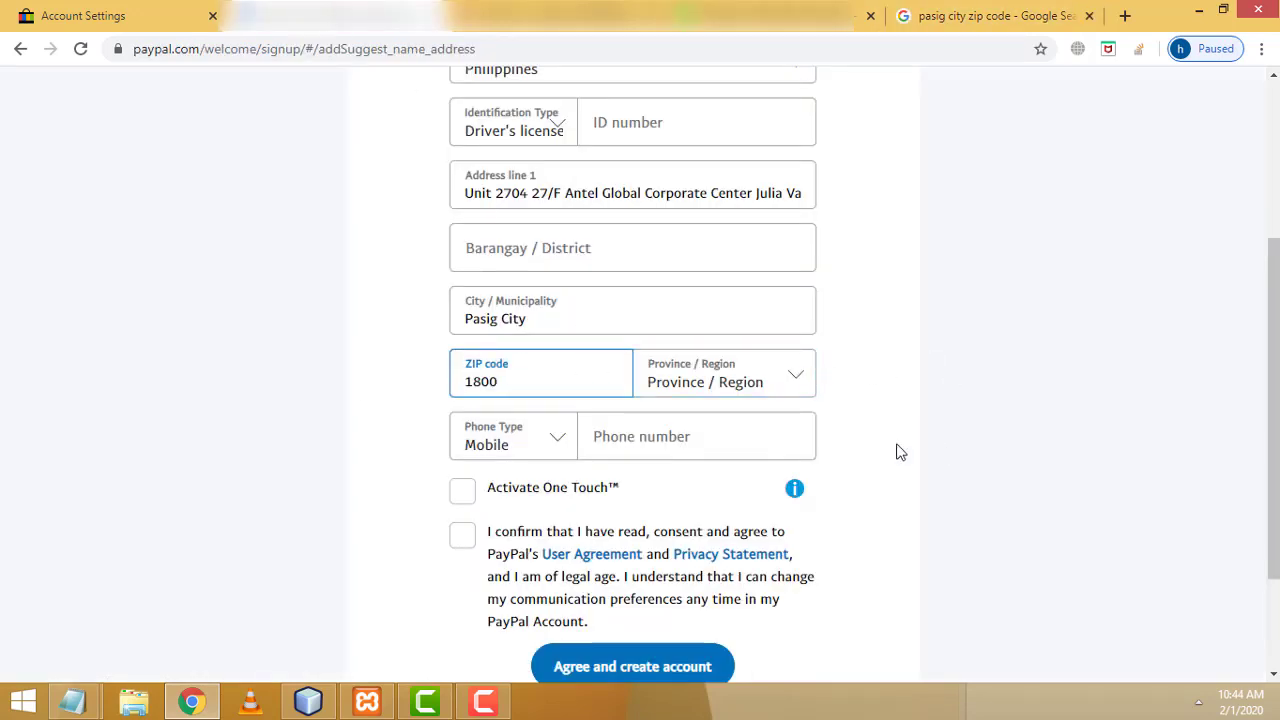
click(799, 379)
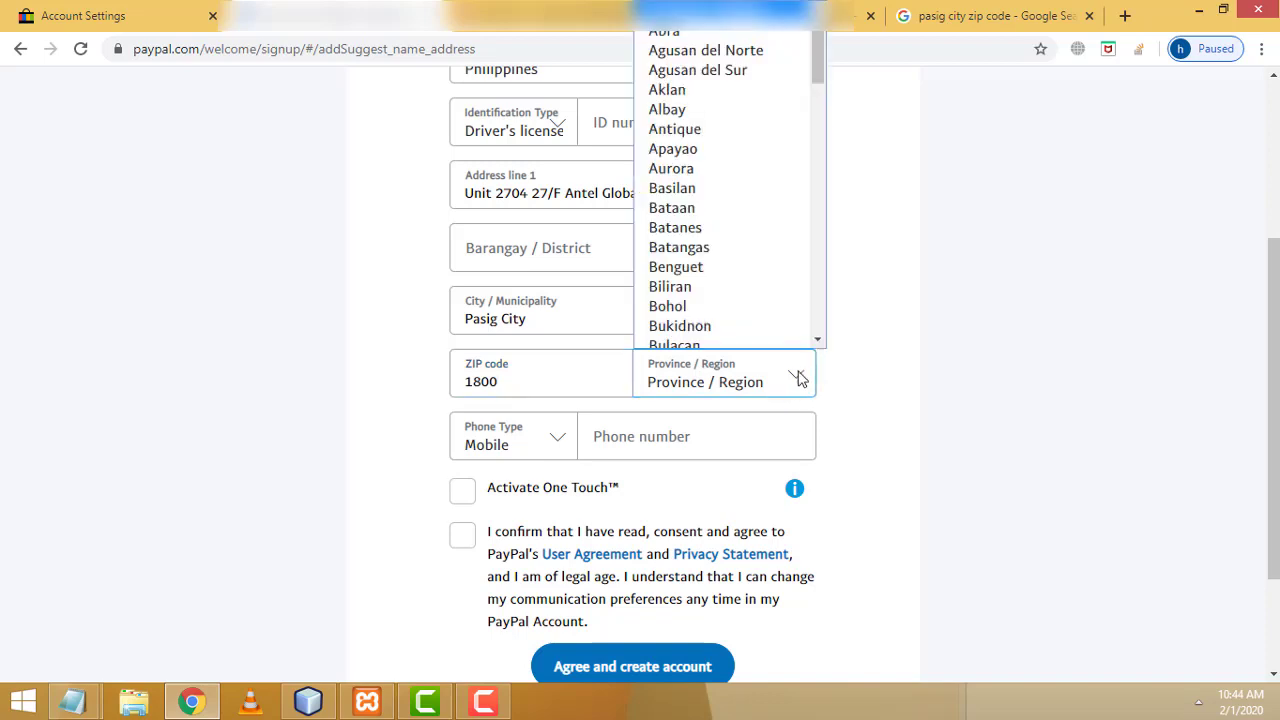
key(p)
key(p)
key(p)
key(p)
key(p)
key(p)
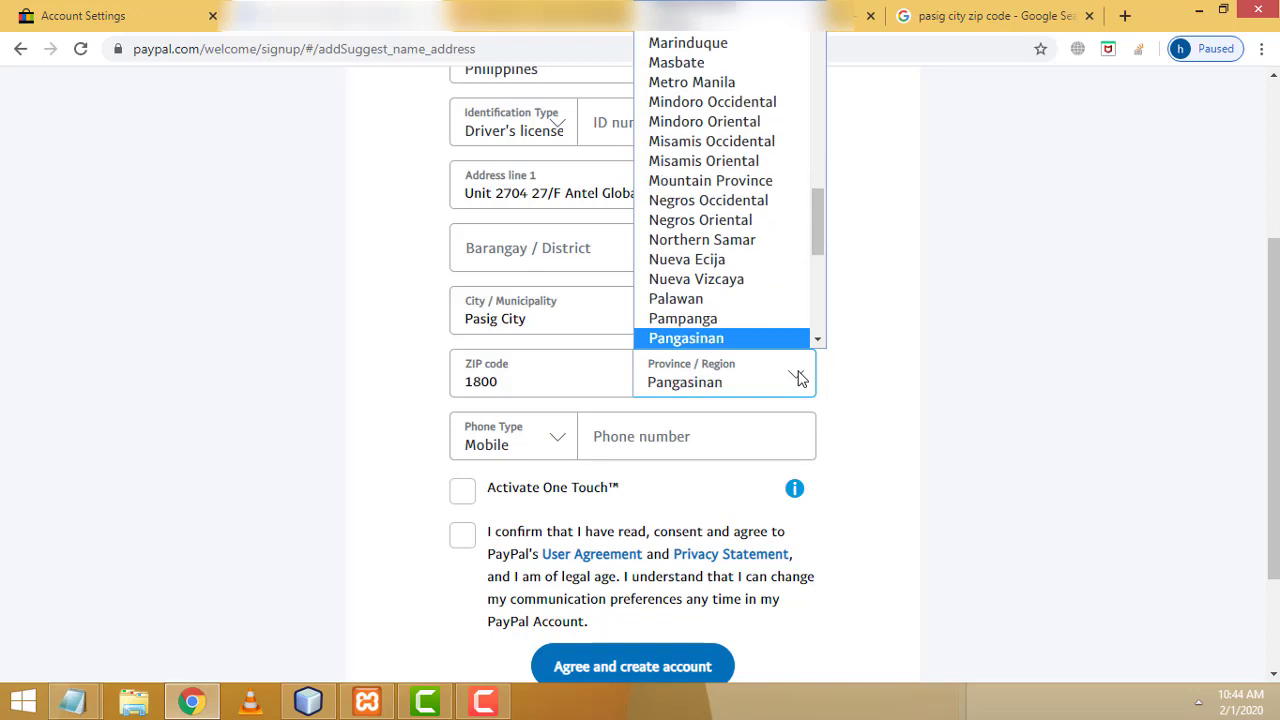
key(p)
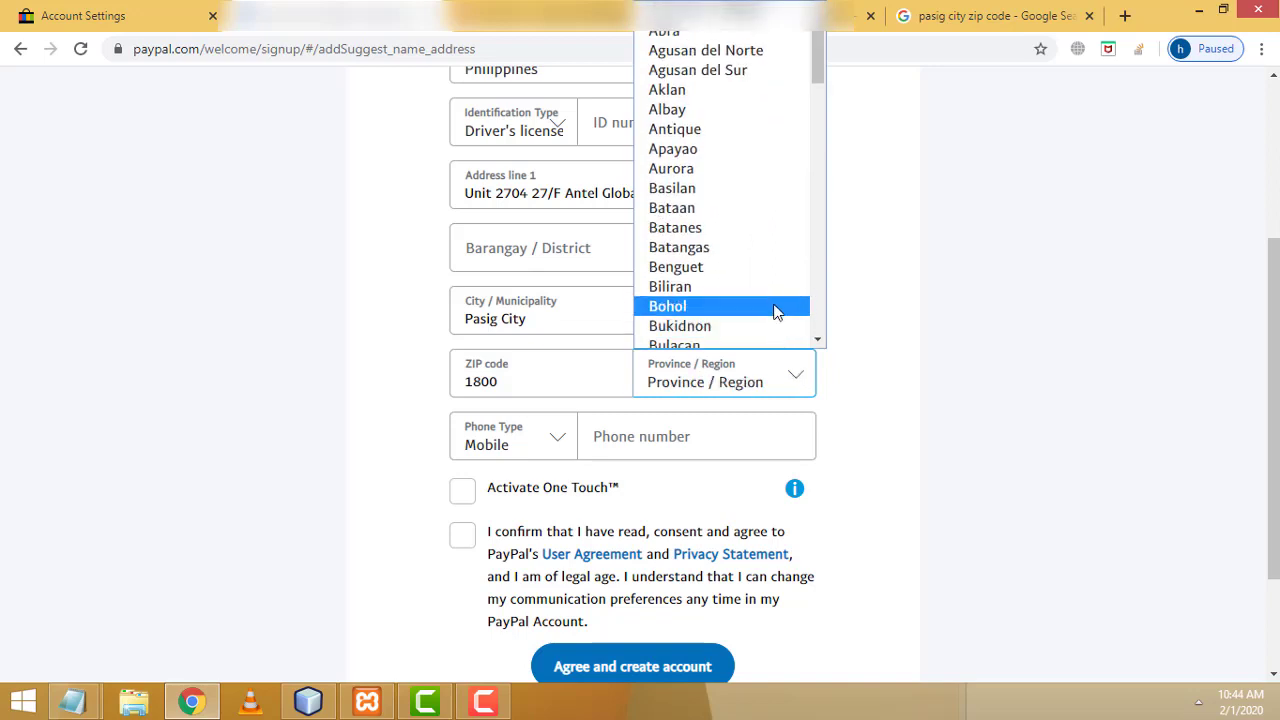
scroll(775, 308, down, 4)
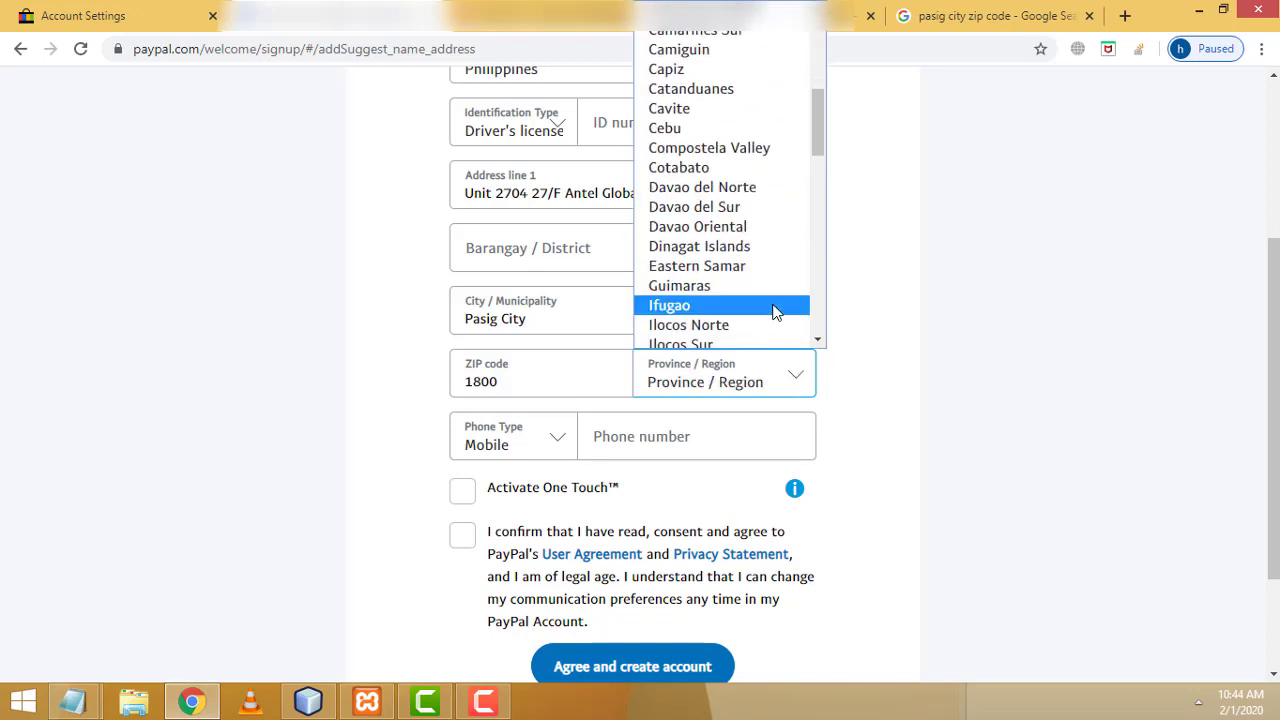
scroll(775, 312, down, 3)
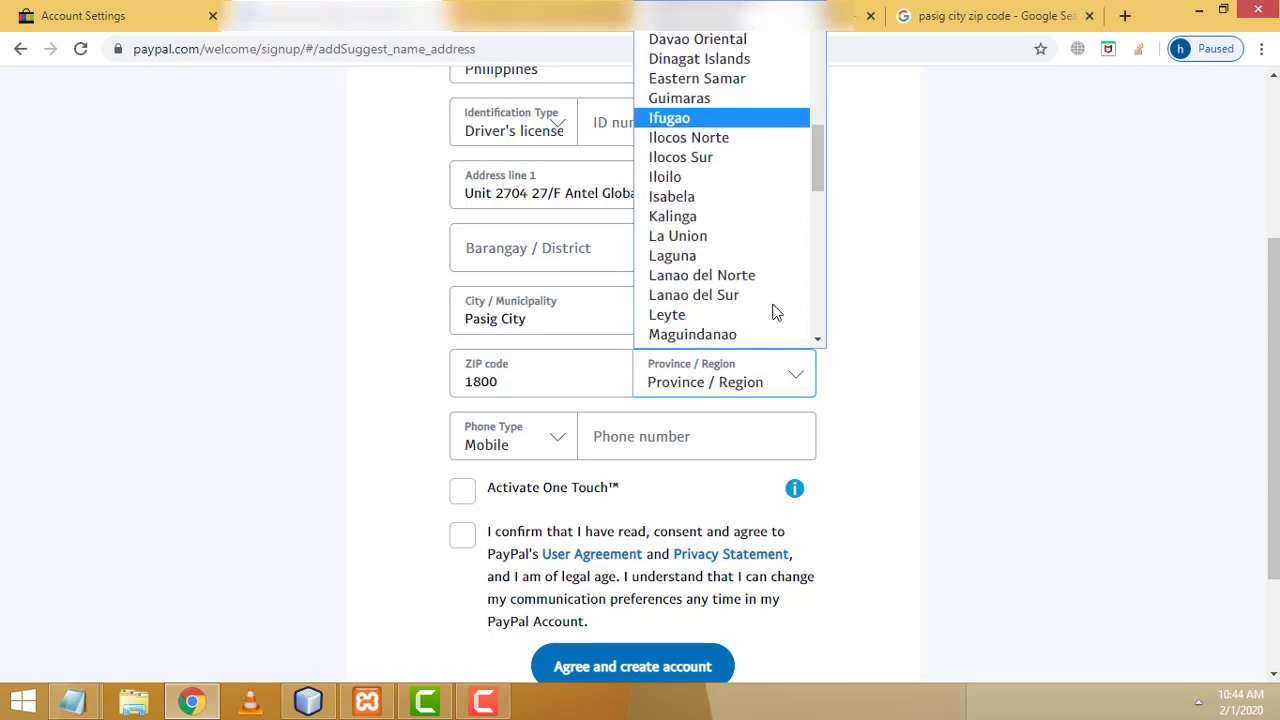
scroll(775, 312, down, 13)
scroll(773, 300, up, 20)
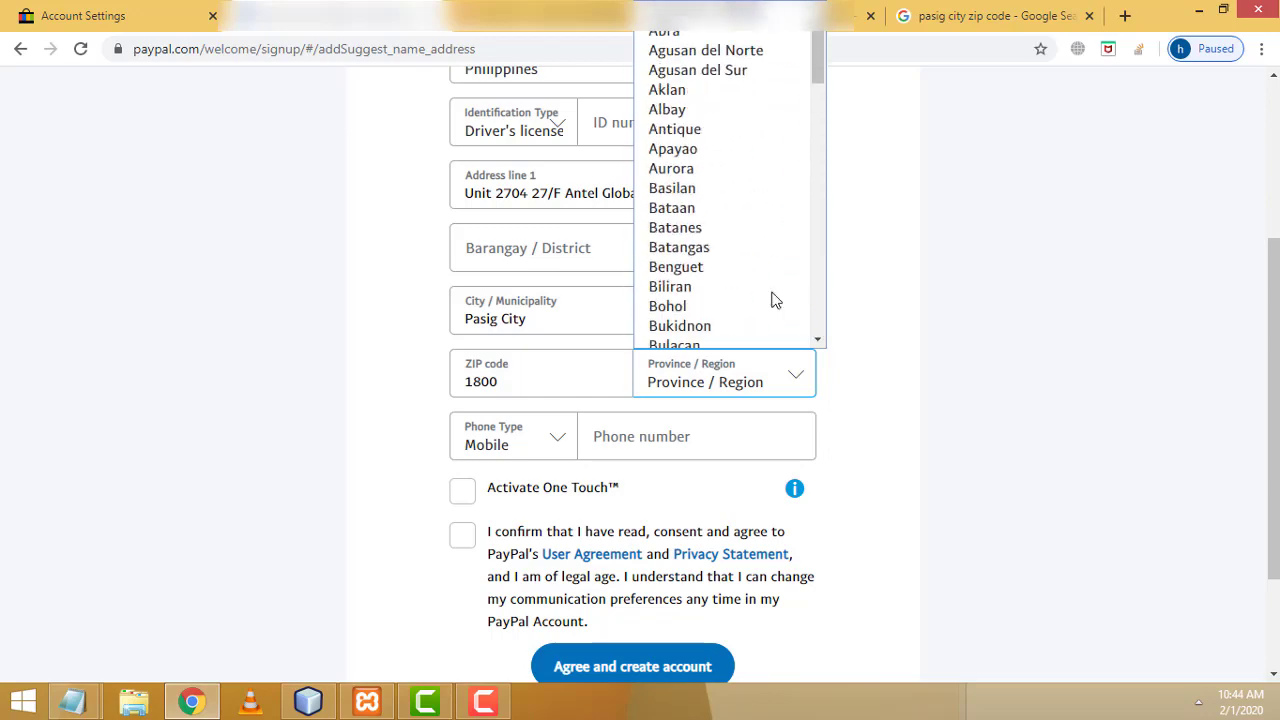
- Choose Manila as the Province / Region
click(874, 190)
click(799, 365)
scroll(774, 286, down, 5)
scroll(778, 285, down, 5)
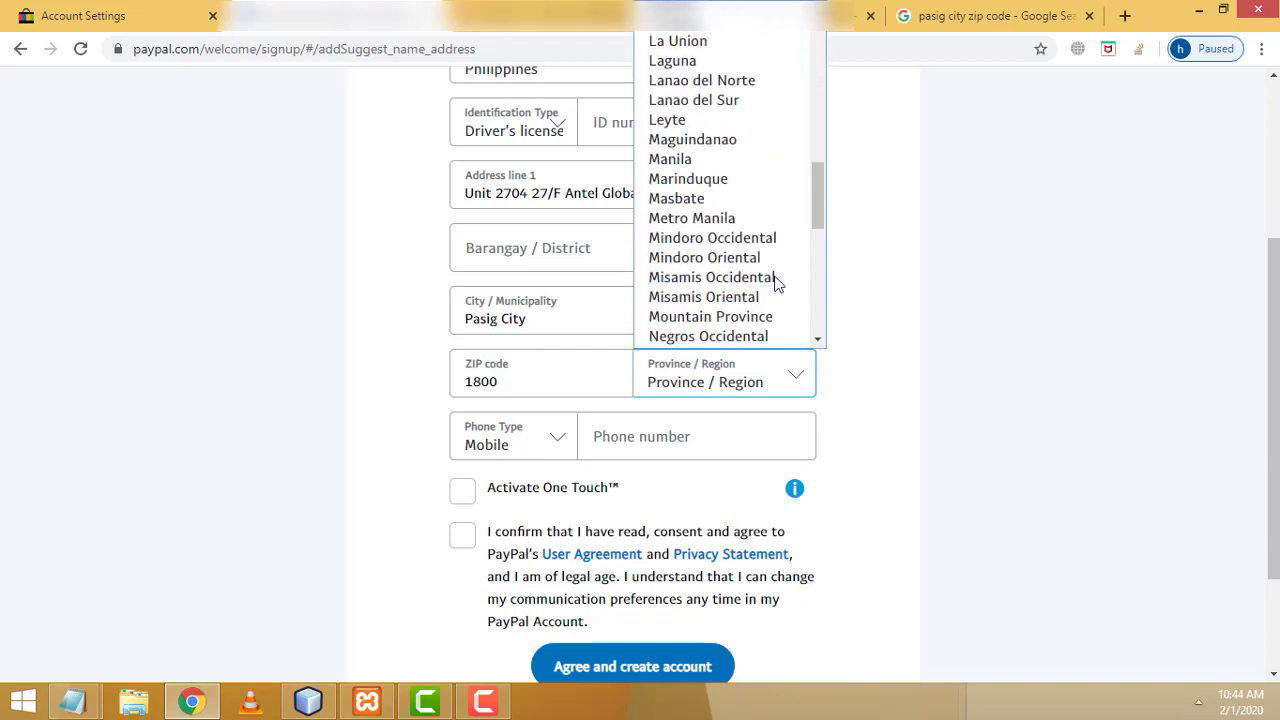
click(704, 161)
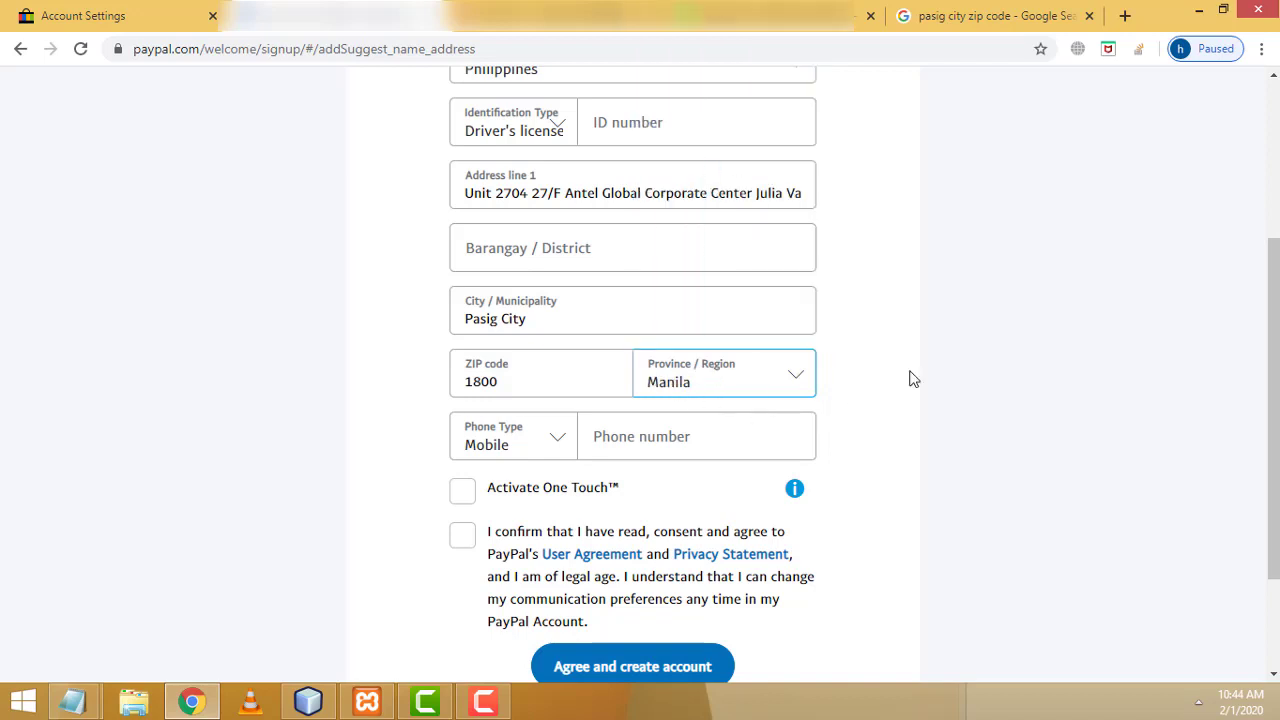
- Enter the mobile phone number in the signup form
scroll(1010, 379, up, 1)
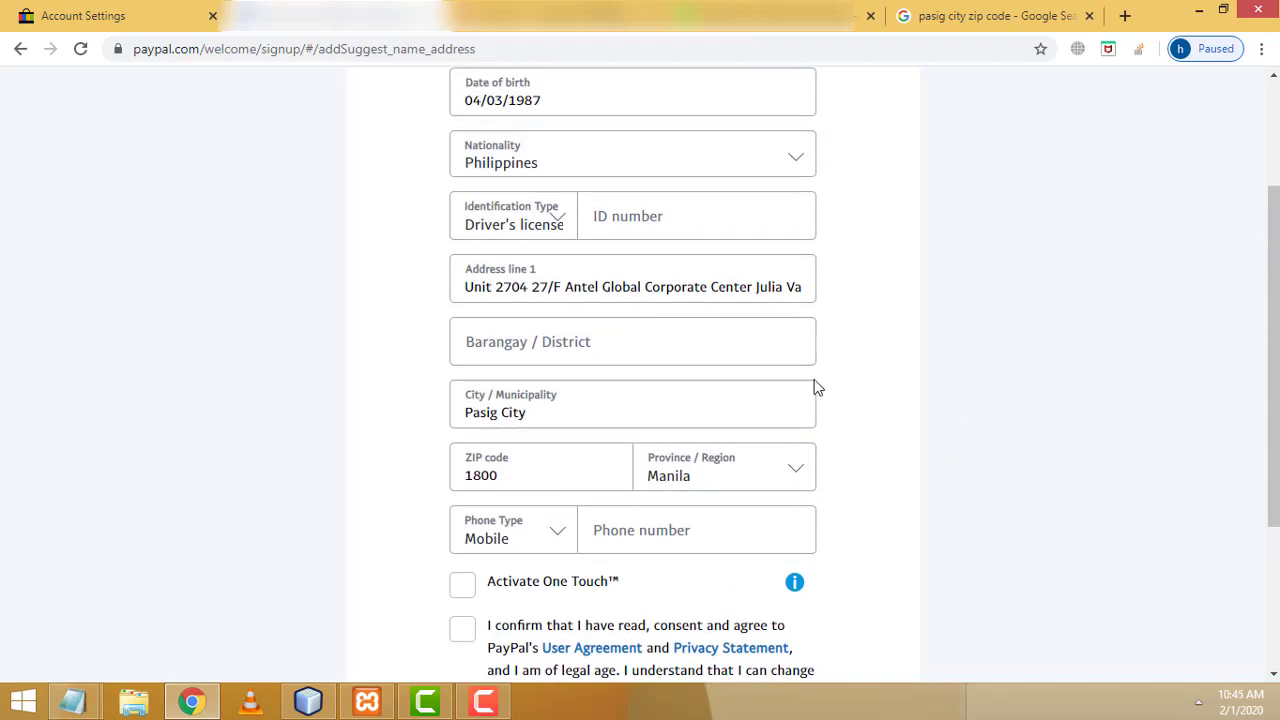
scroll(860, 378, up, 1)
scroll(945, 361, down, 2)
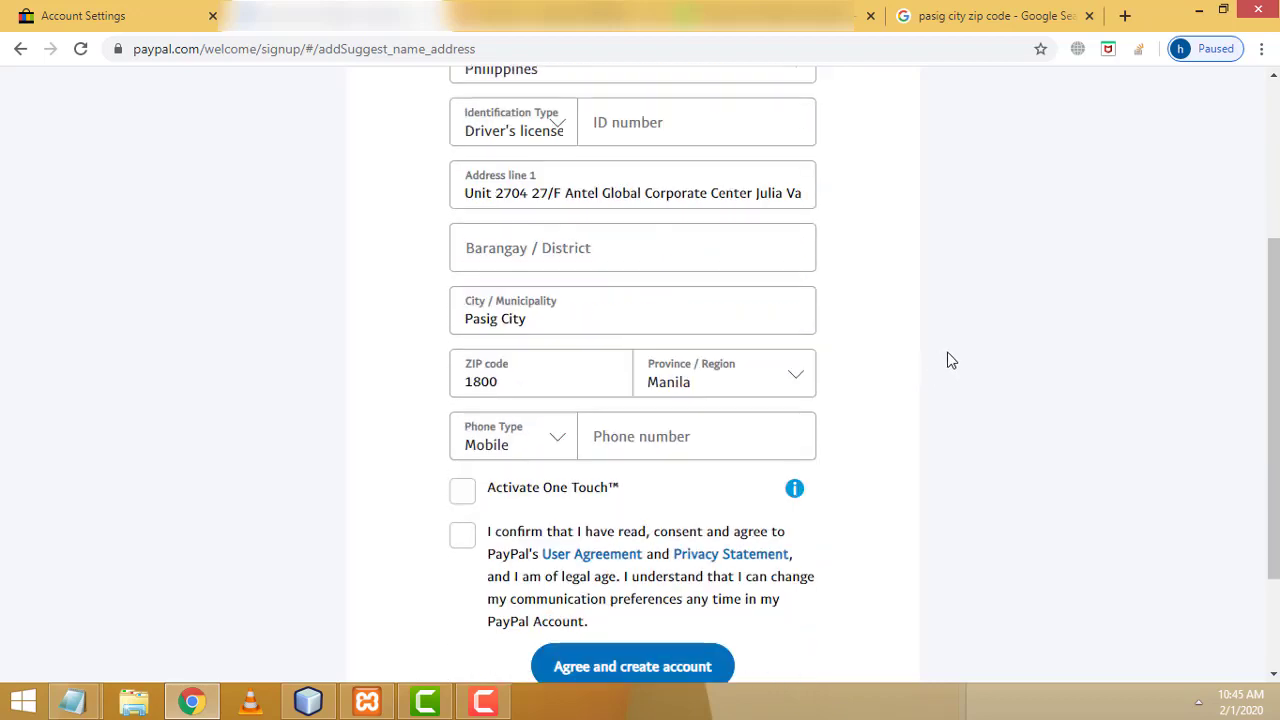
scroll(951, 360, down, 1)
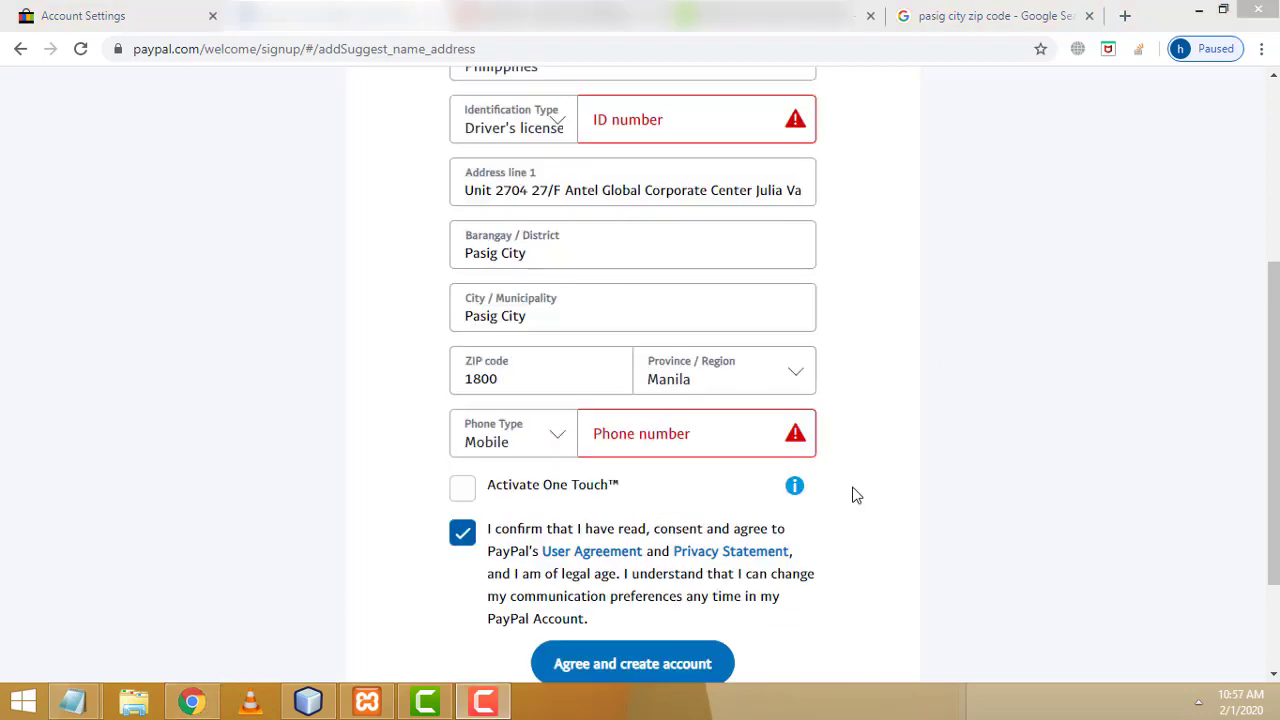
scroll(714, 451, down, 2)
click(639, 270)
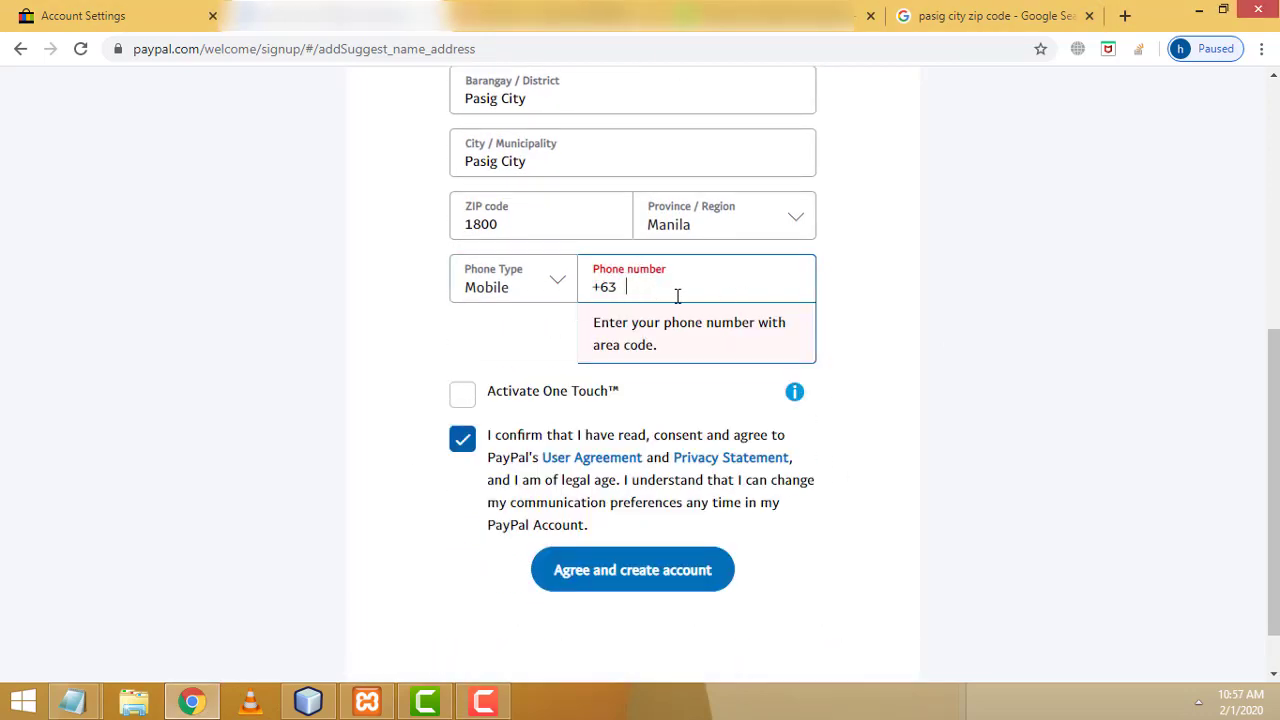
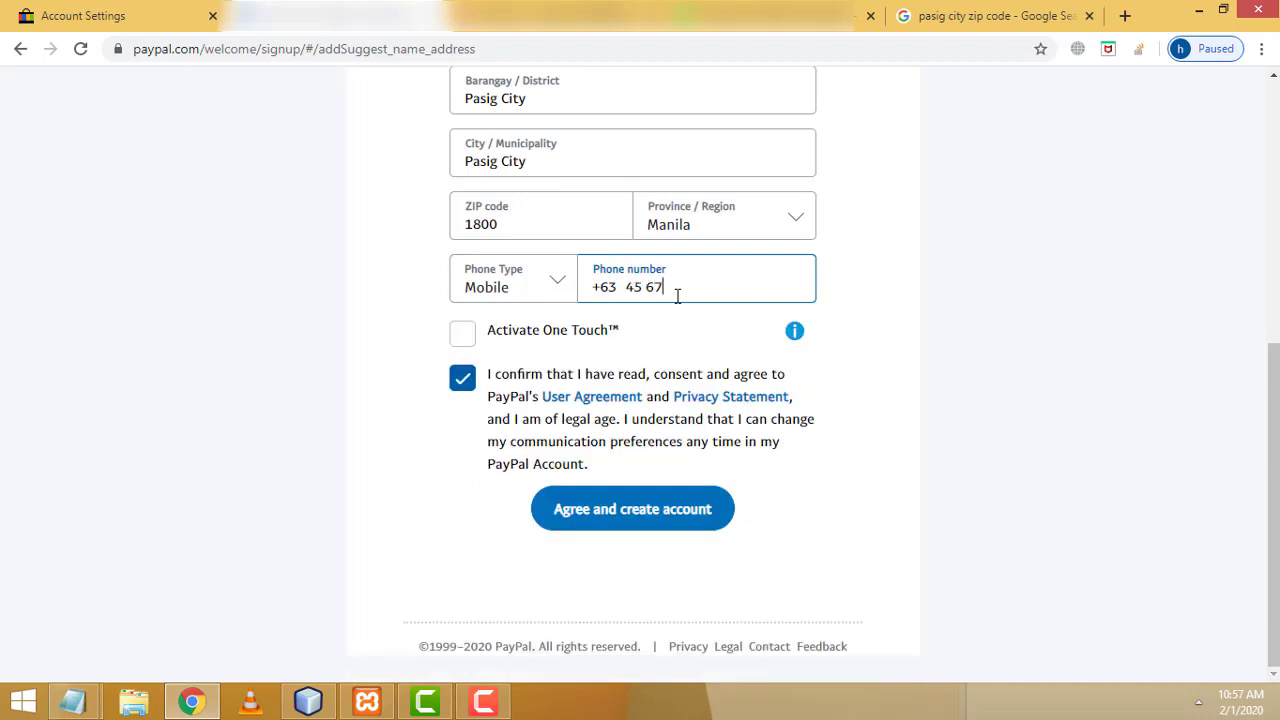
drag(626, 290, 671, 288)
click(754, 287)
- Enter the driver's licence ID number
scroll(866, 306, up, 2)
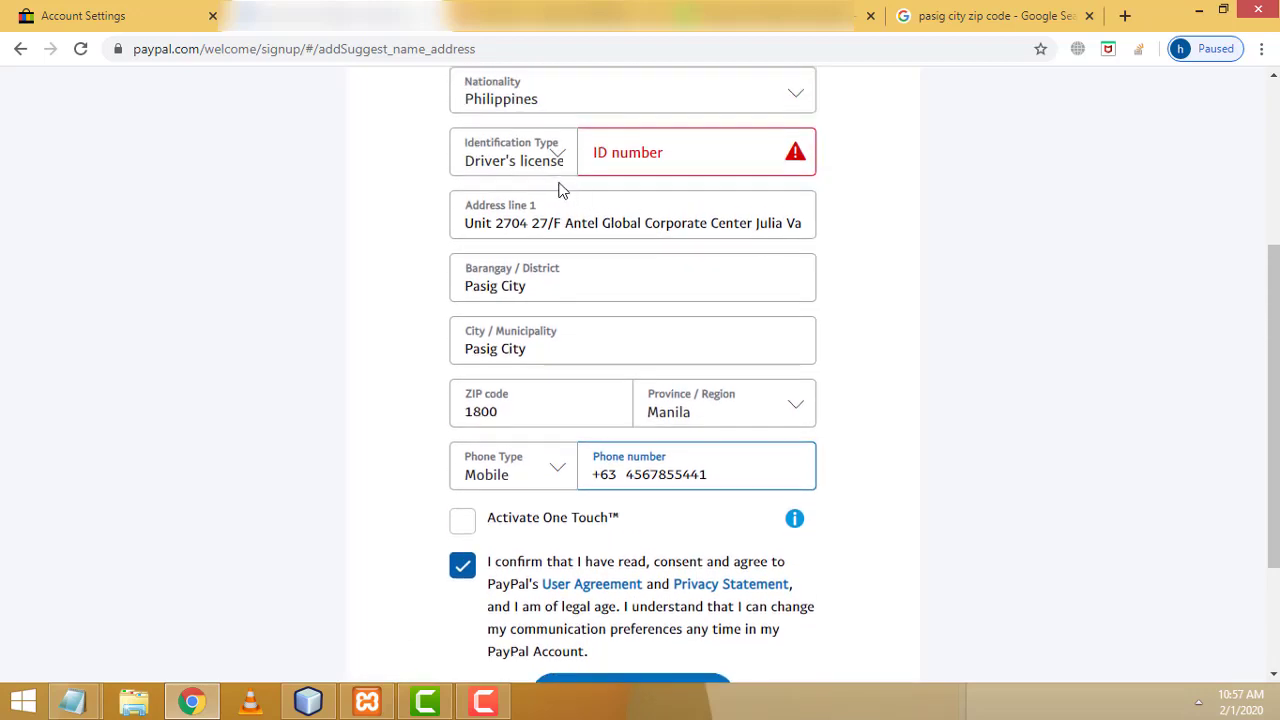
click(689, 157)
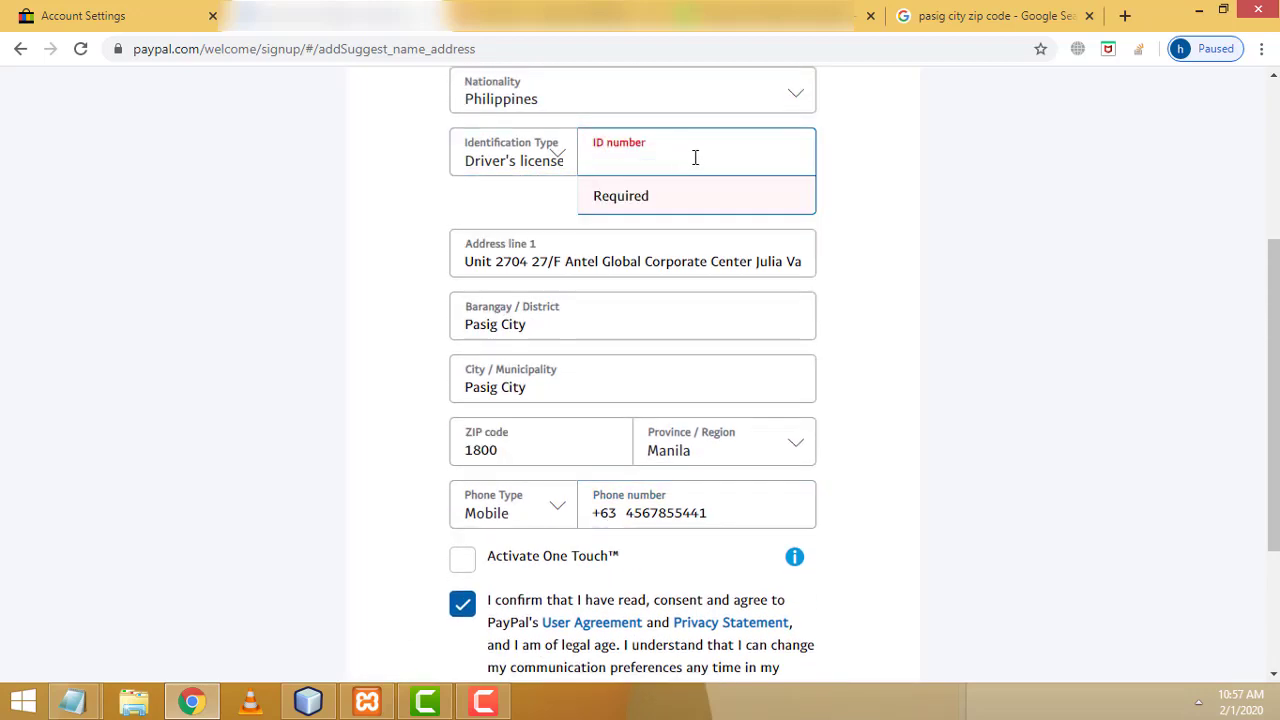
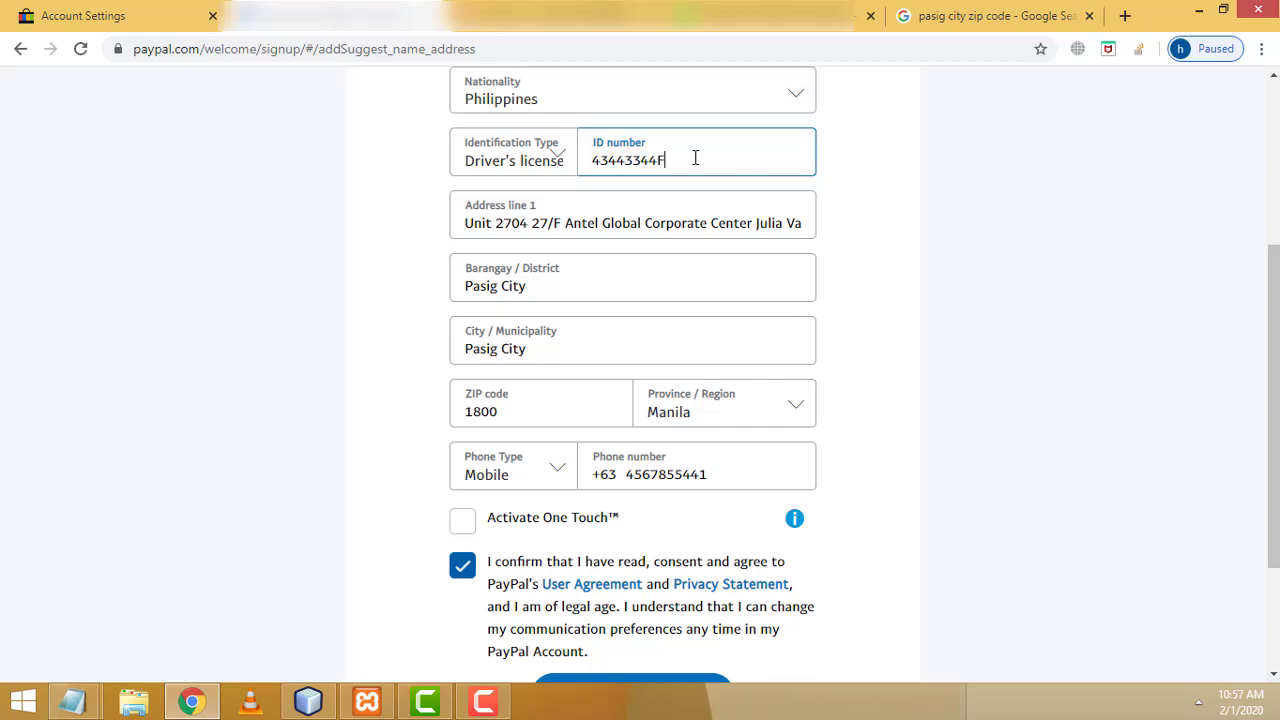
scroll(857, 200, up, 2)
click(856, 272)
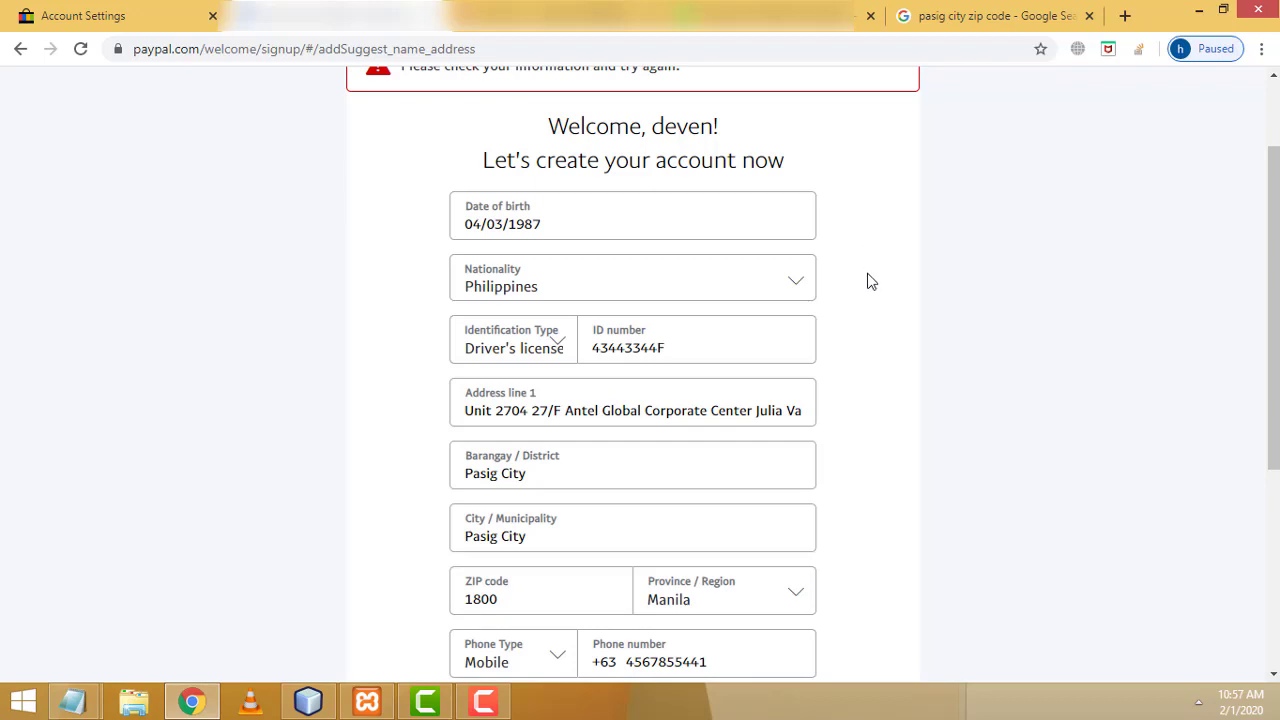
scroll(869, 278, down, 4)
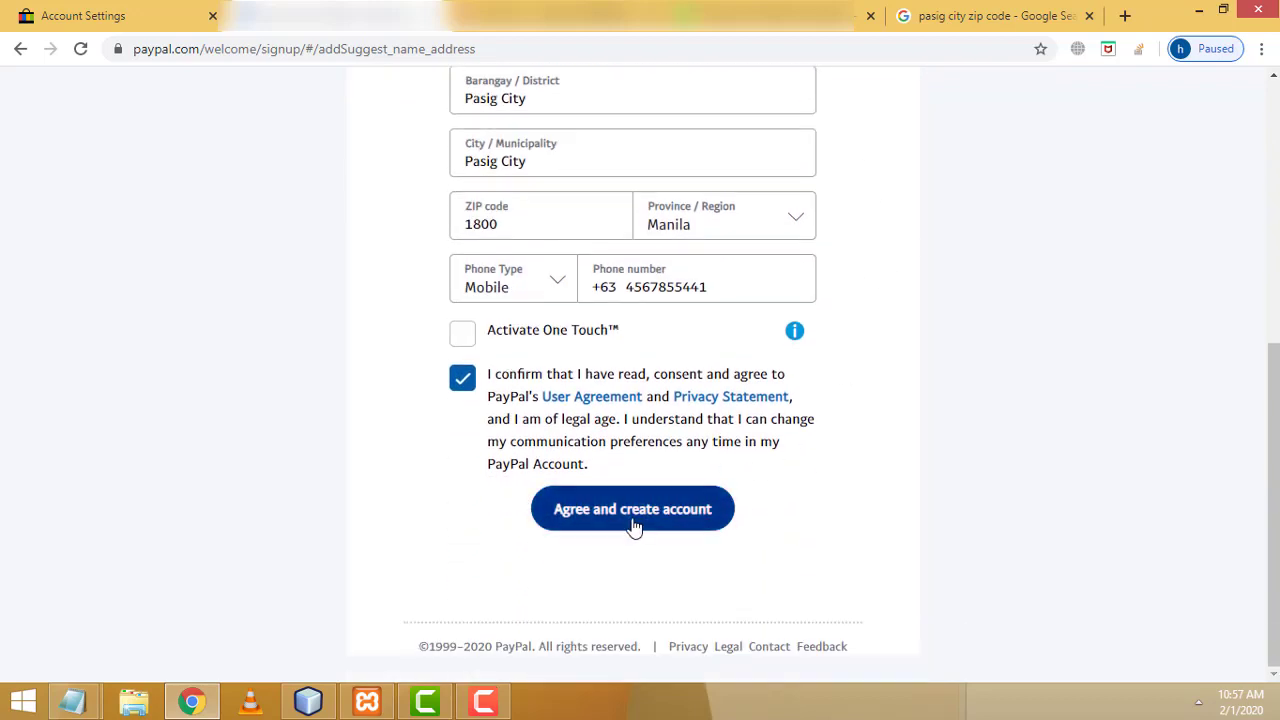
- Submit via Agree and create account and pass the bridge-image CAPTCHA
click(577, 525)
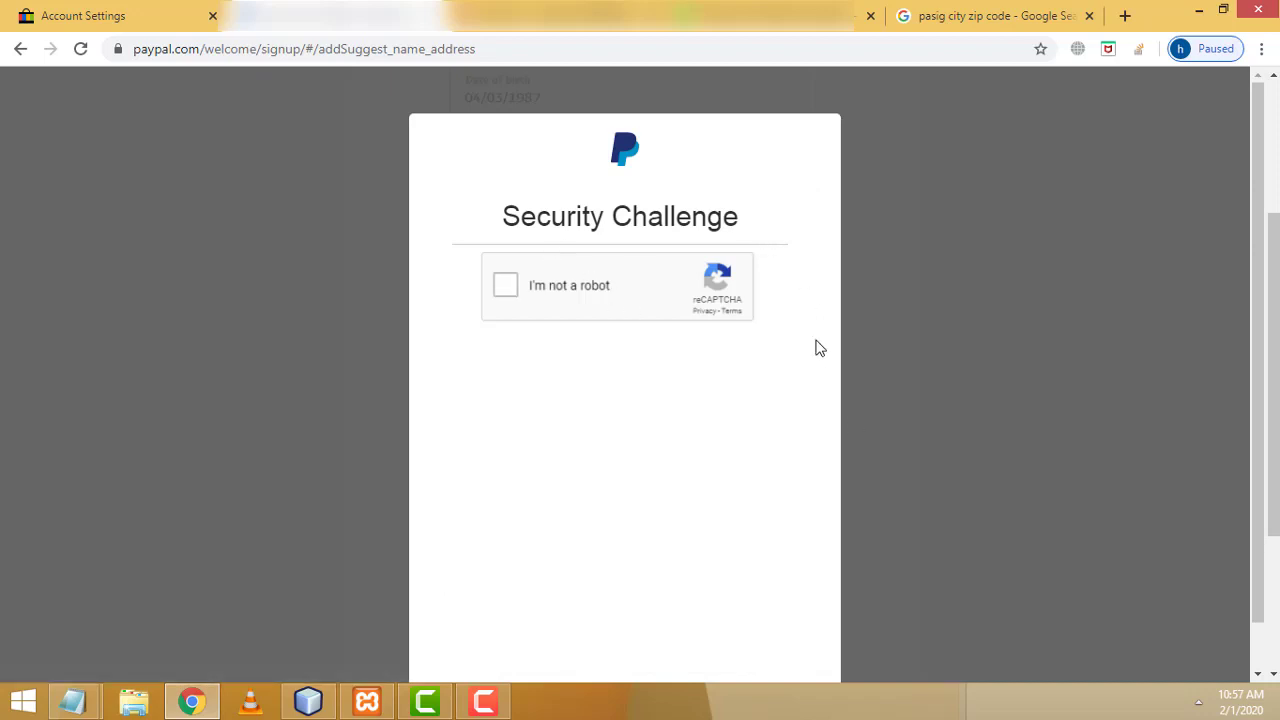
click(507, 286)
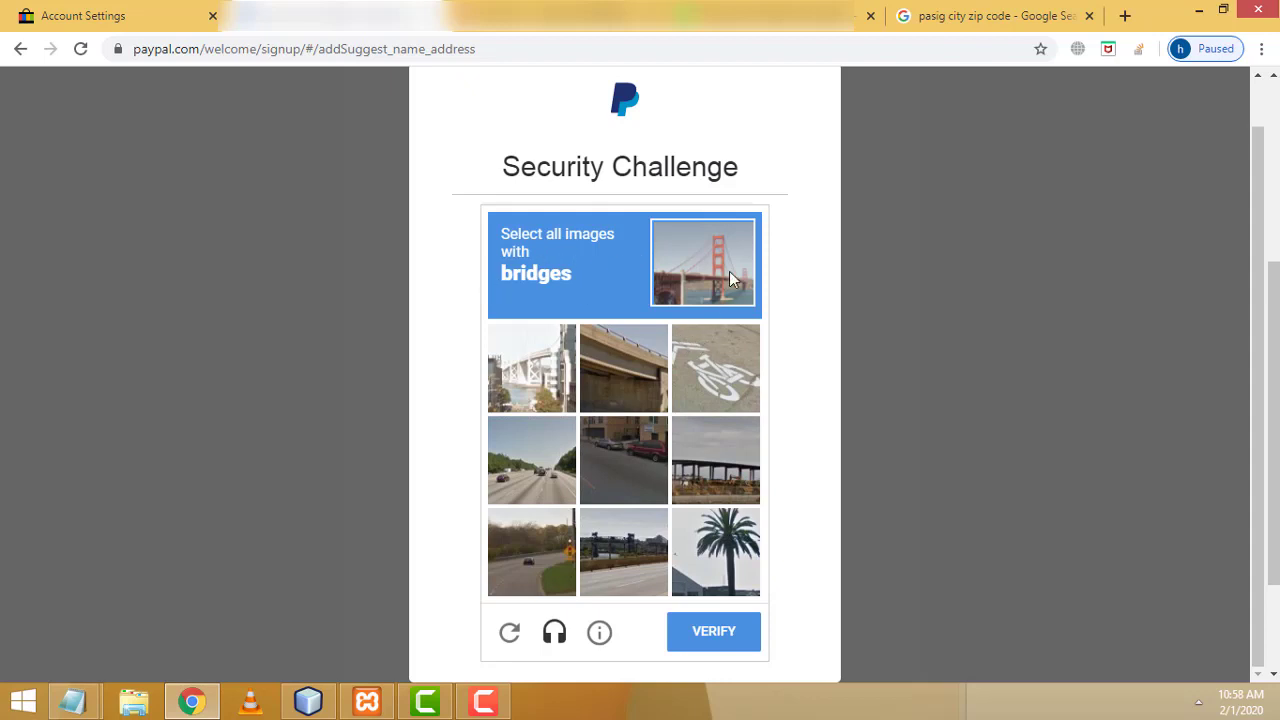
click(532, 388)
click(636, 402)
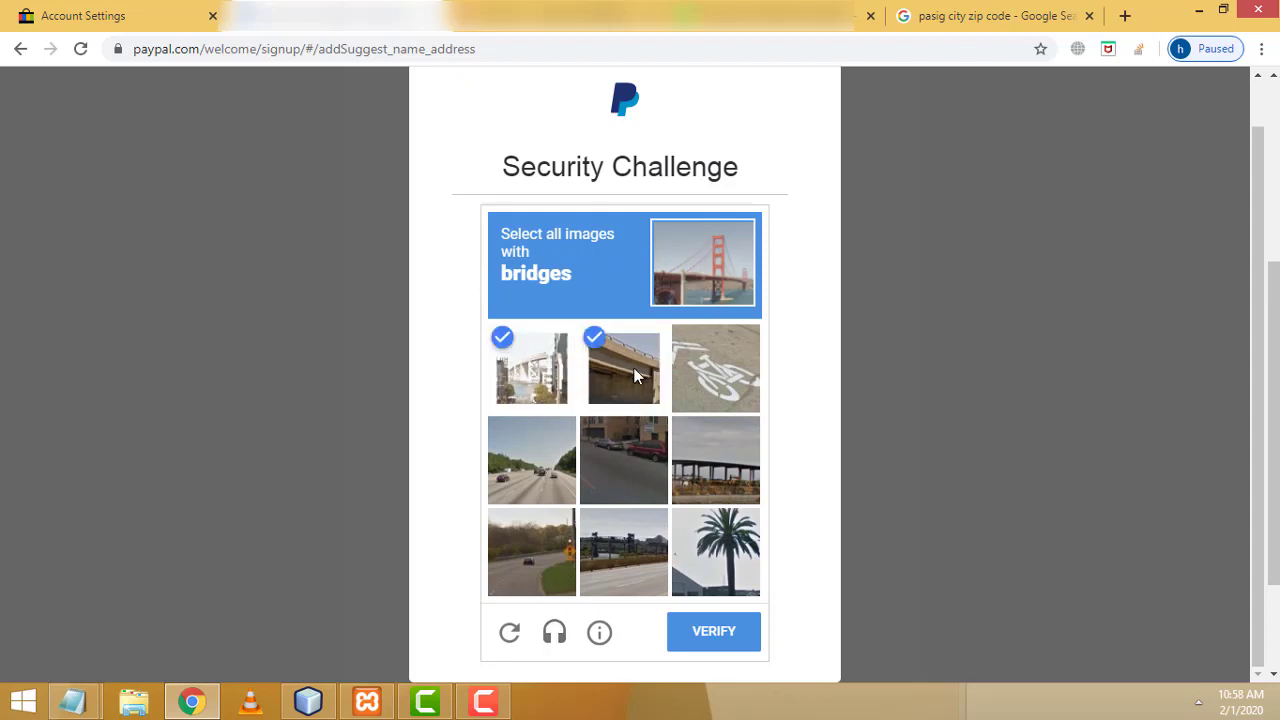
click(708, 472)
click(715, 646)
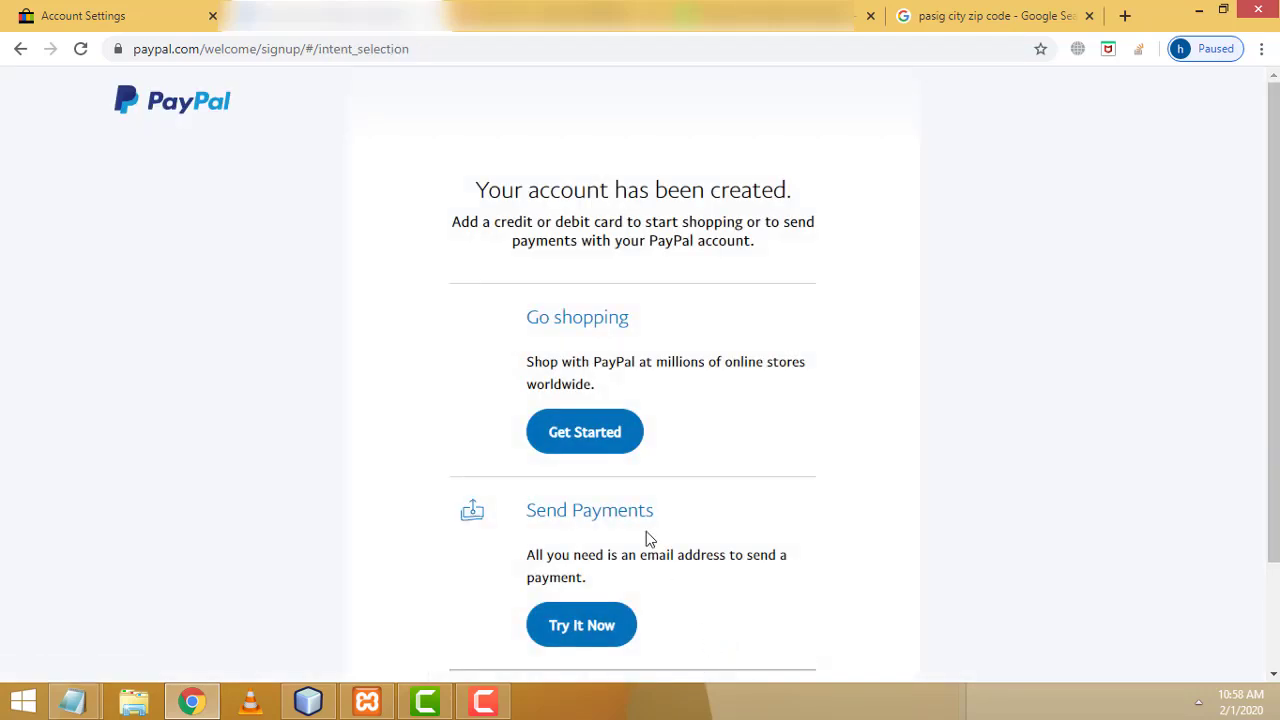
- Go from the account-created confirmation to the Summary dashboard showing a ₱0.00 balance
scroll(1031, 249, down, 2)
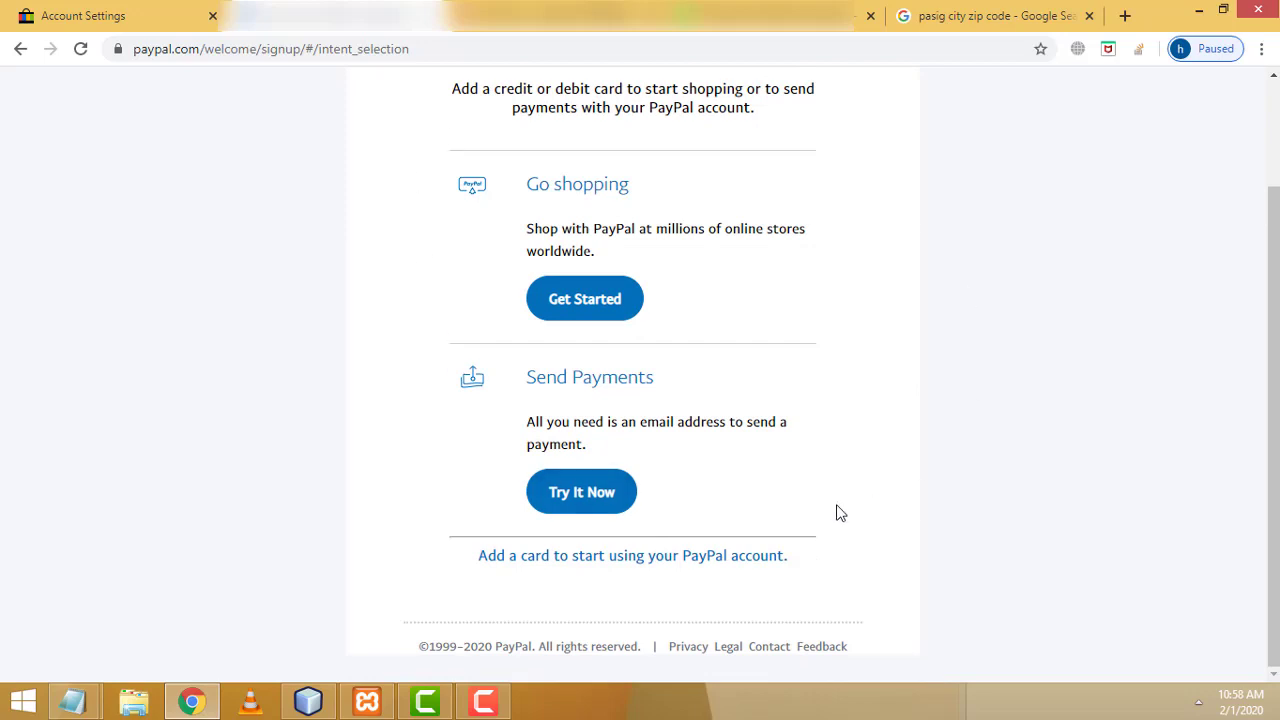
scroll(890, 435, up, 2)
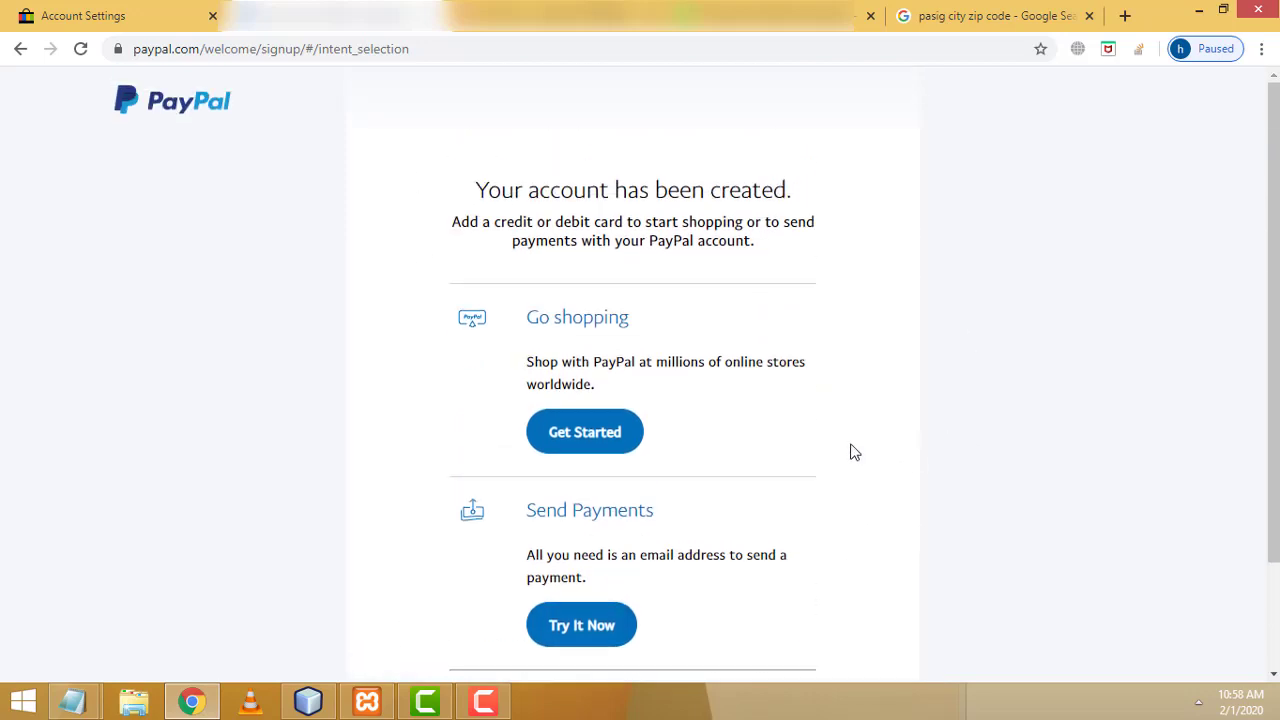
click(153, 113)
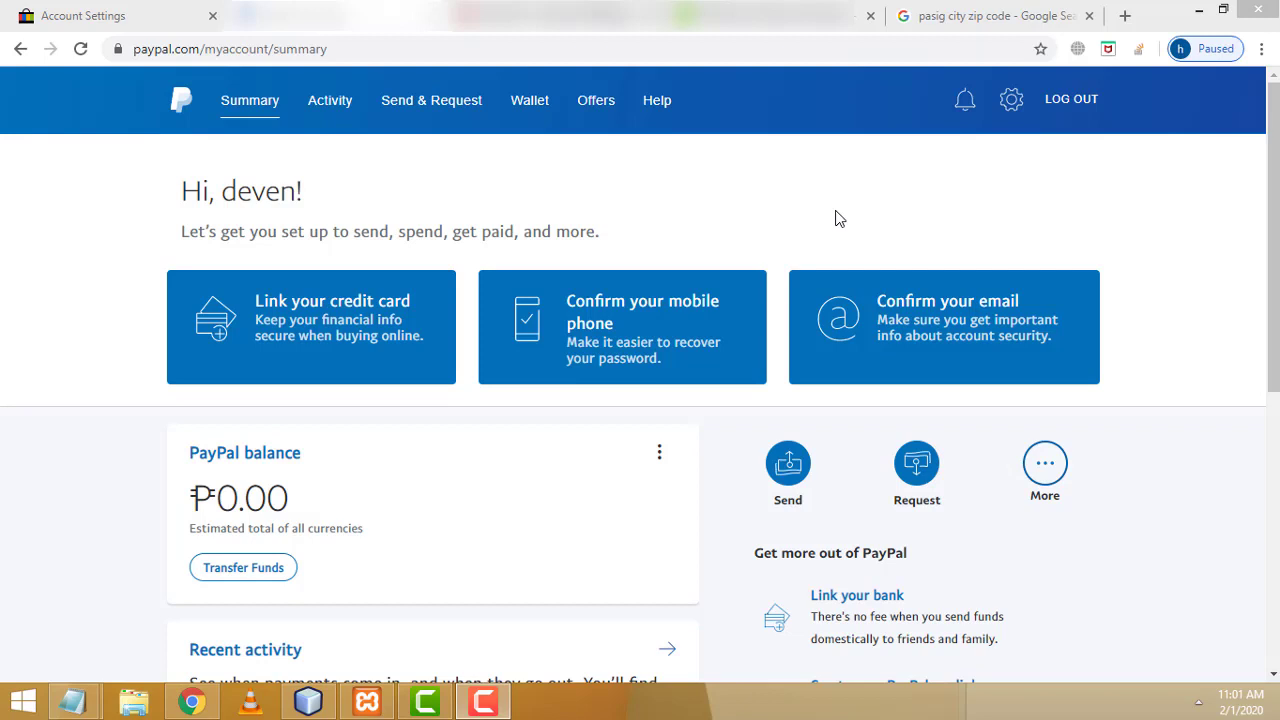
- Review the Link your bank form from Summary, then close it to reach the ₱0.00 Wallet page
click(237, 112)
scroll(854, 268, down, 2)
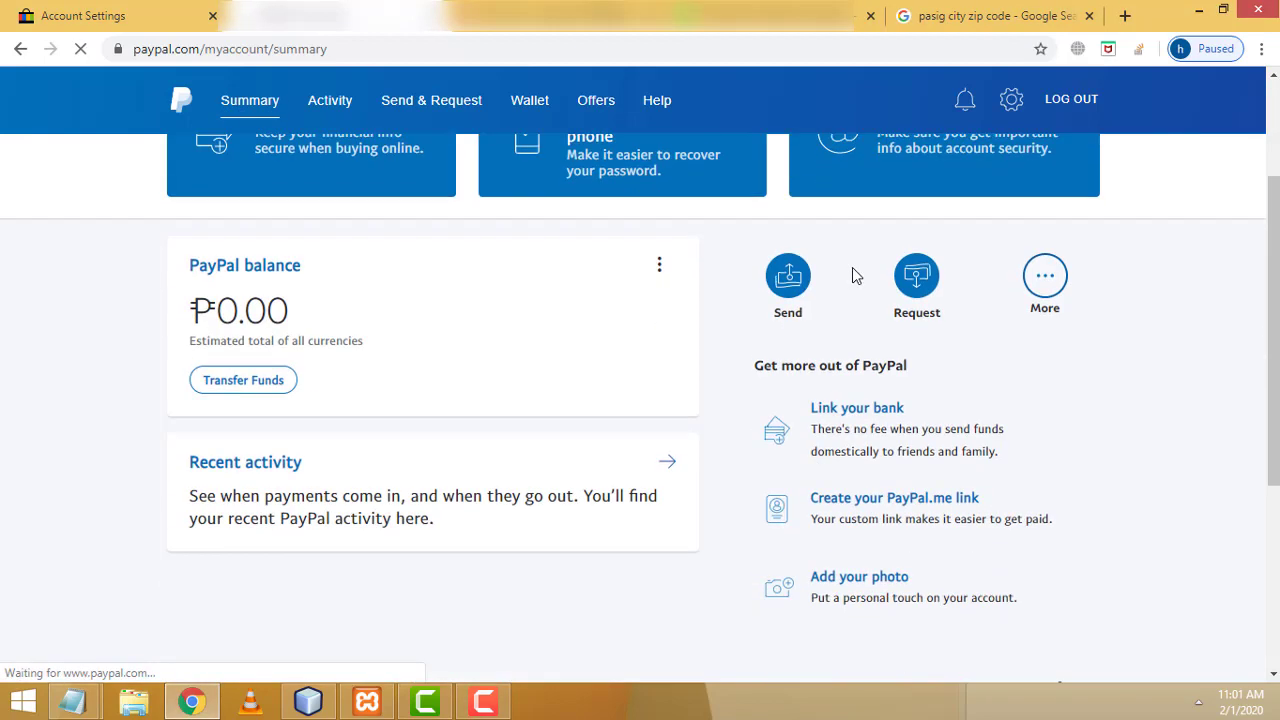
scroll(800, 340, down, 2)
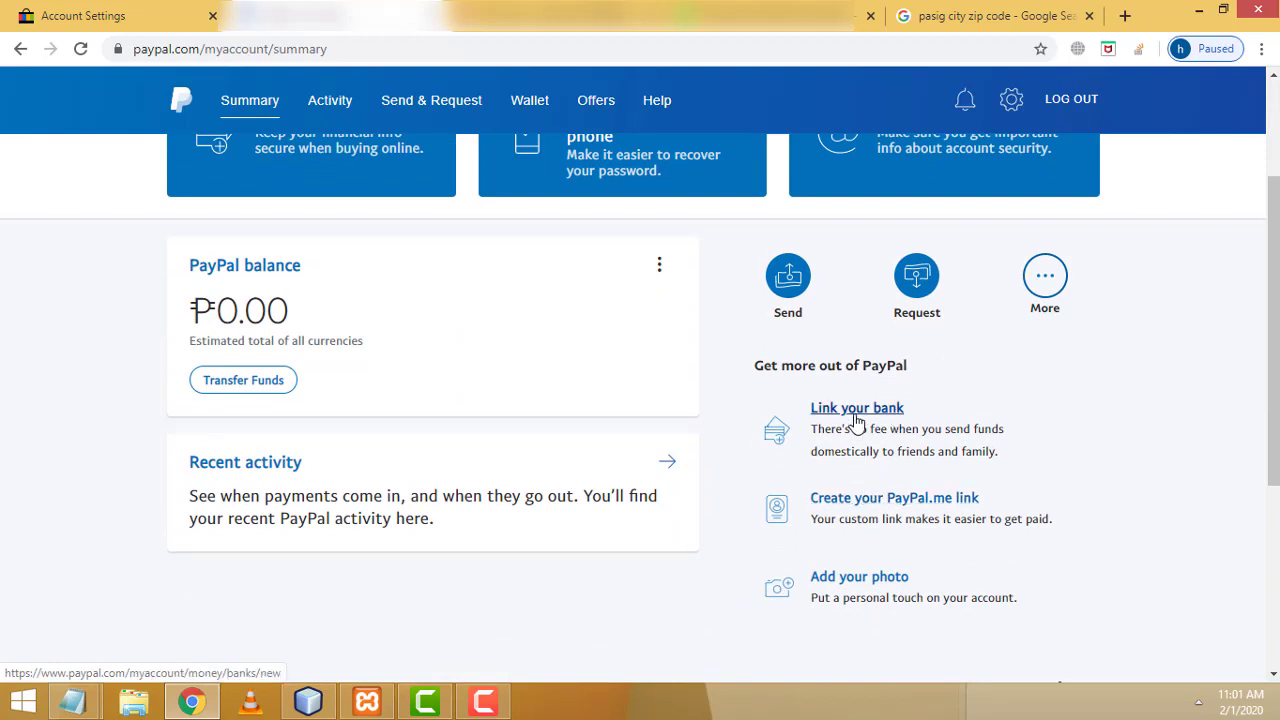
click(856, 416)
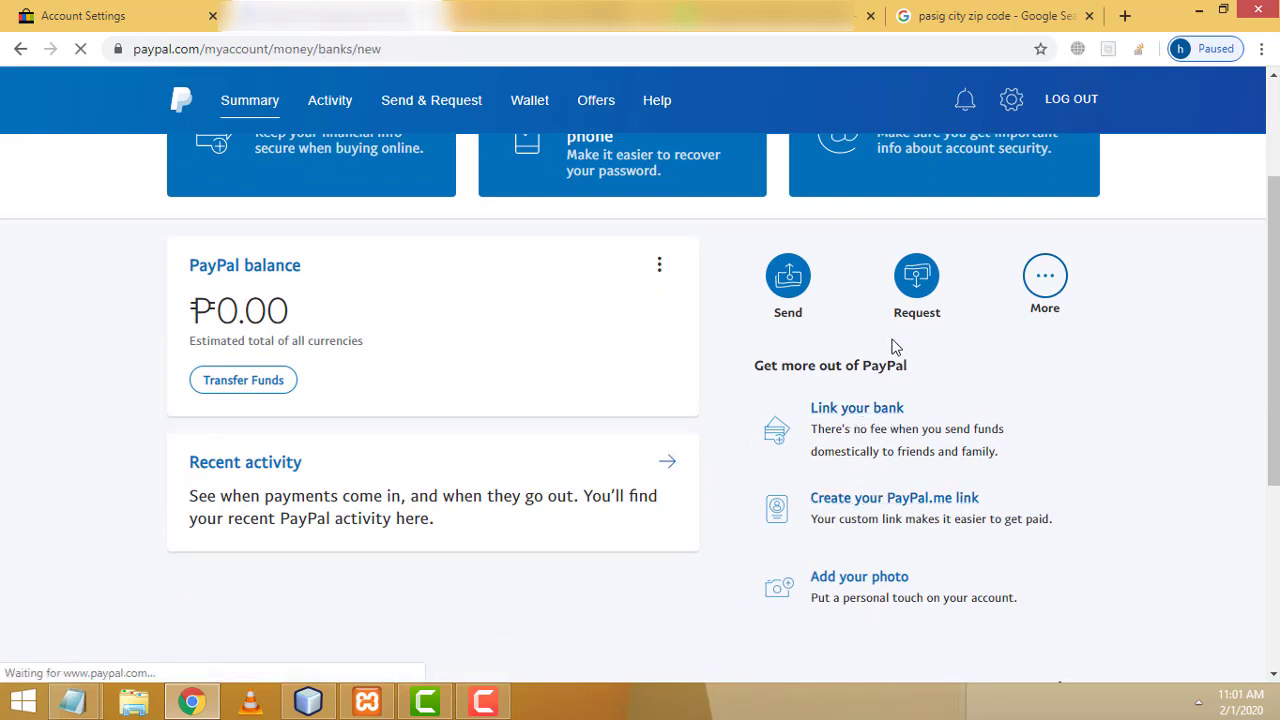
scroll(906, 346, down, 1)
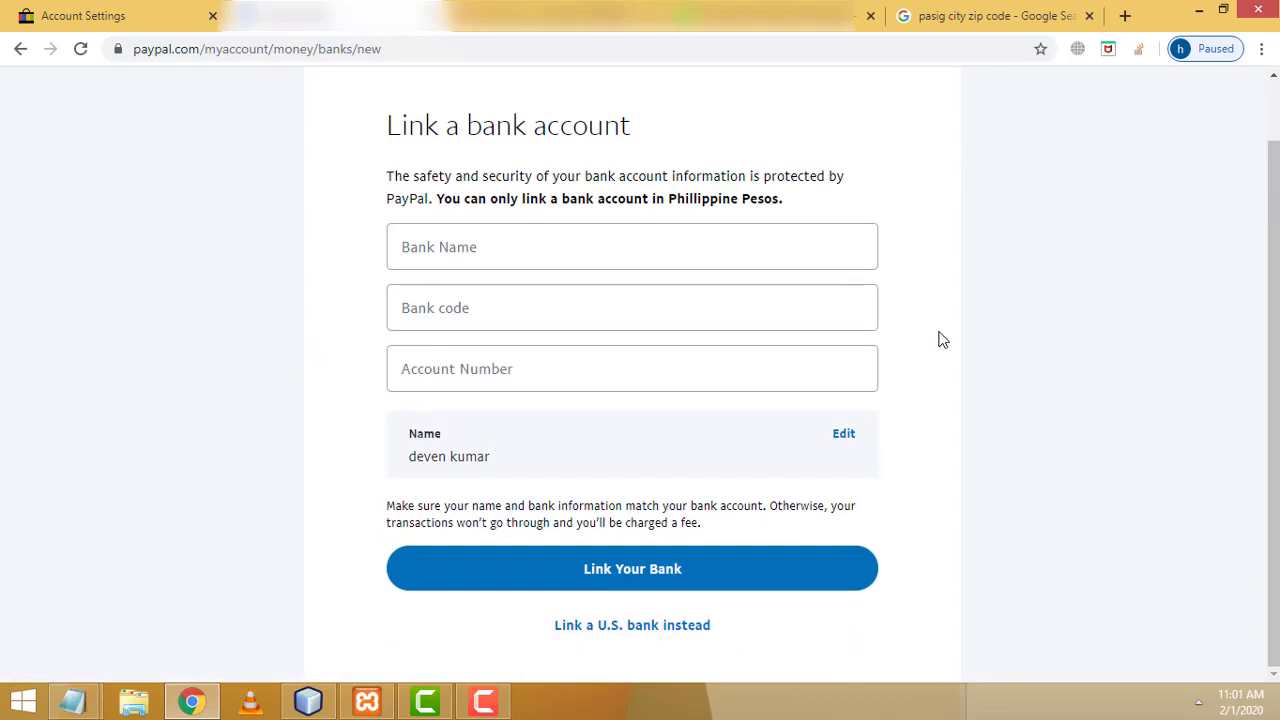
scroll(586, 262, up, 1)
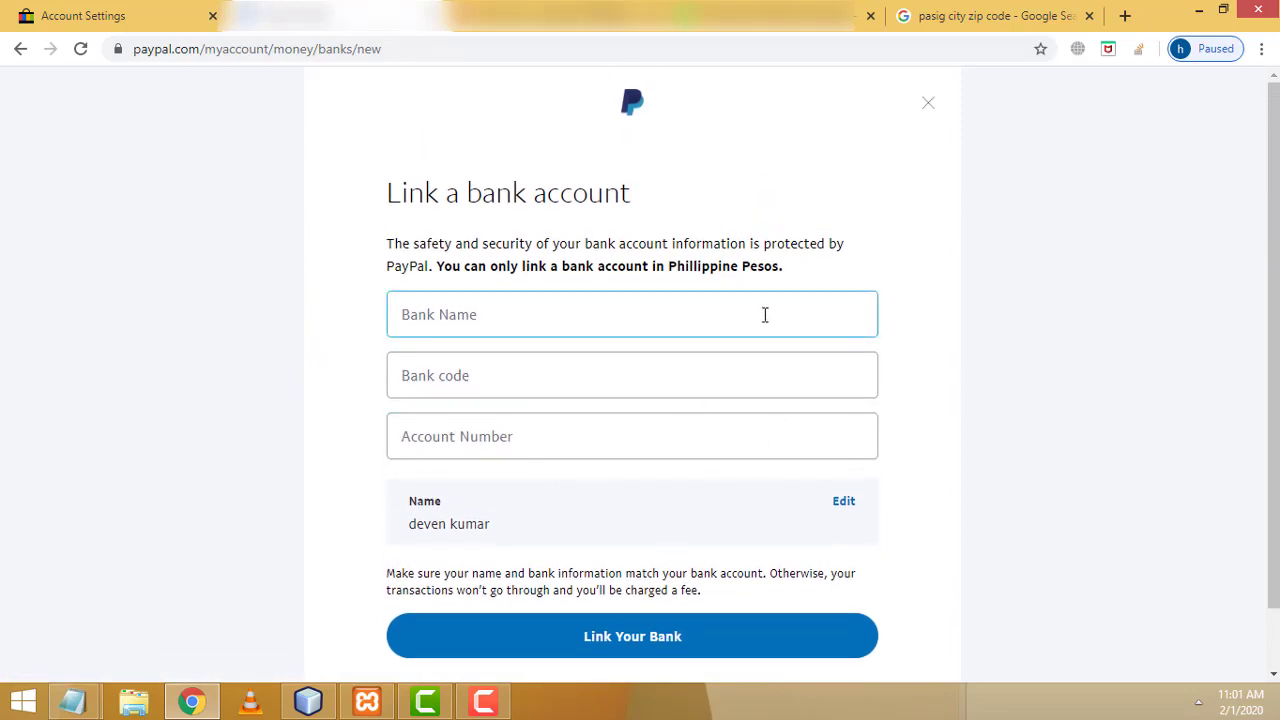
click(928, 110)
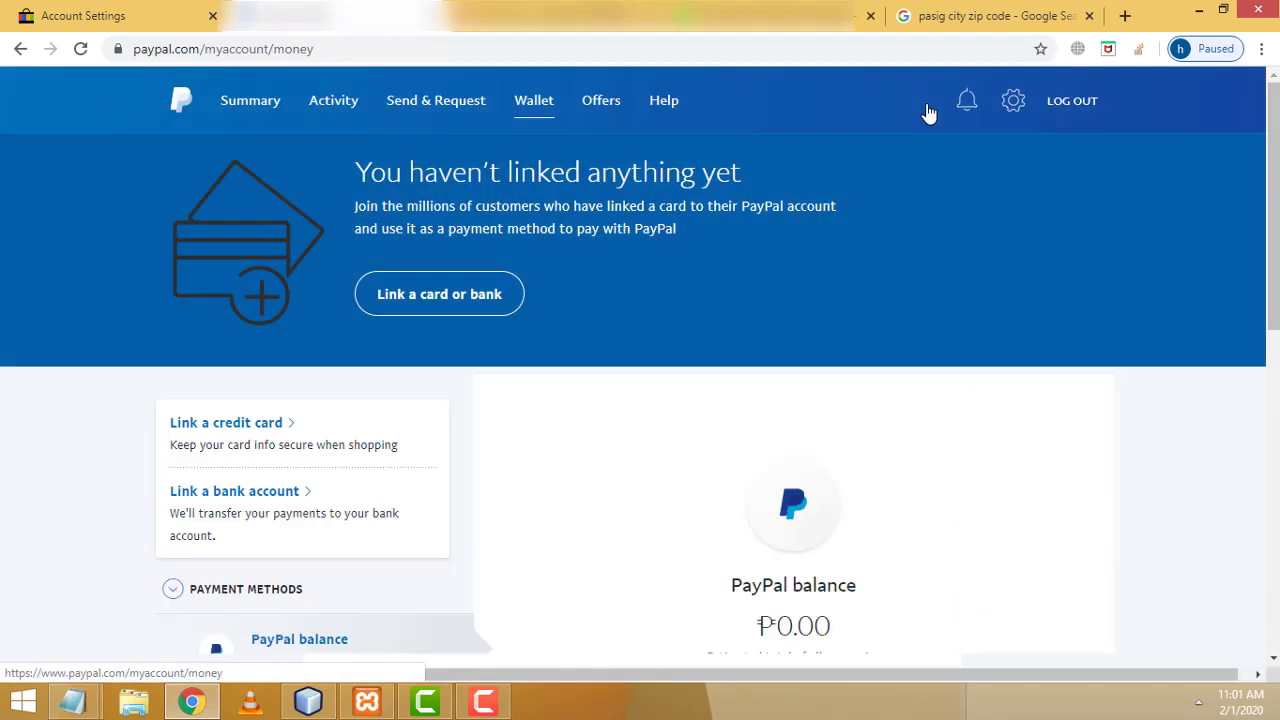
scroll(986, 346, down, 2)
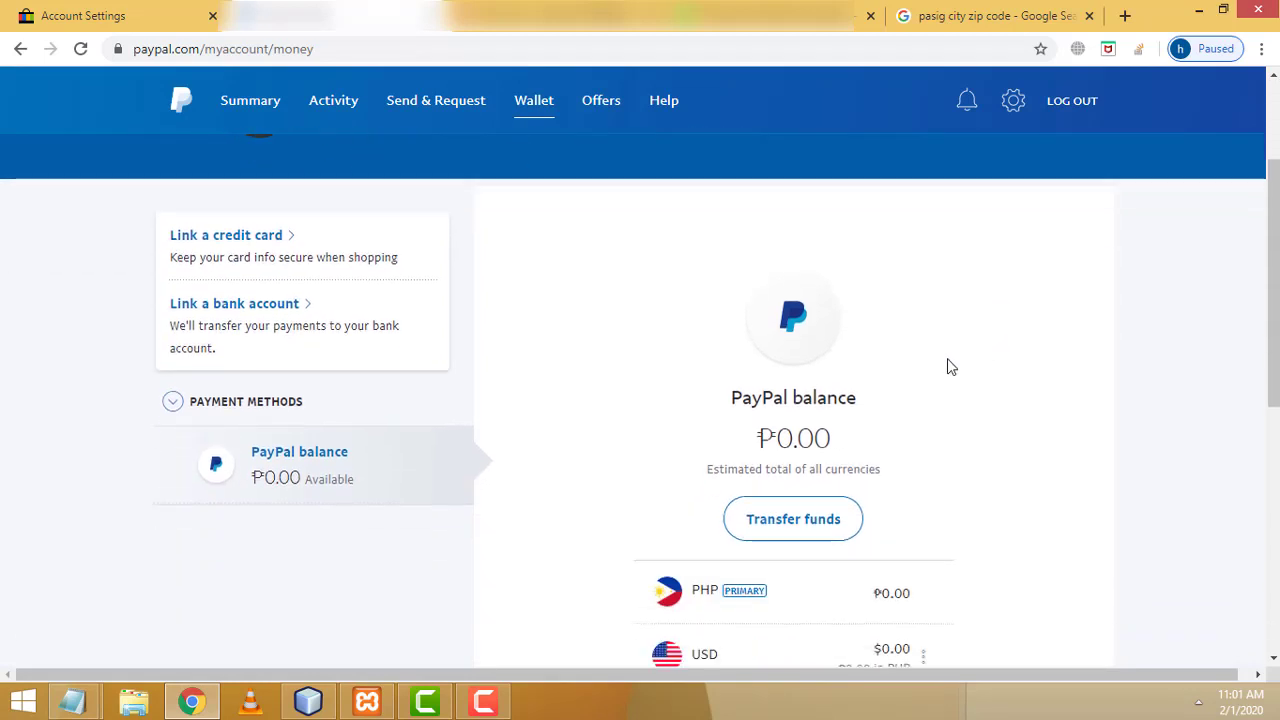